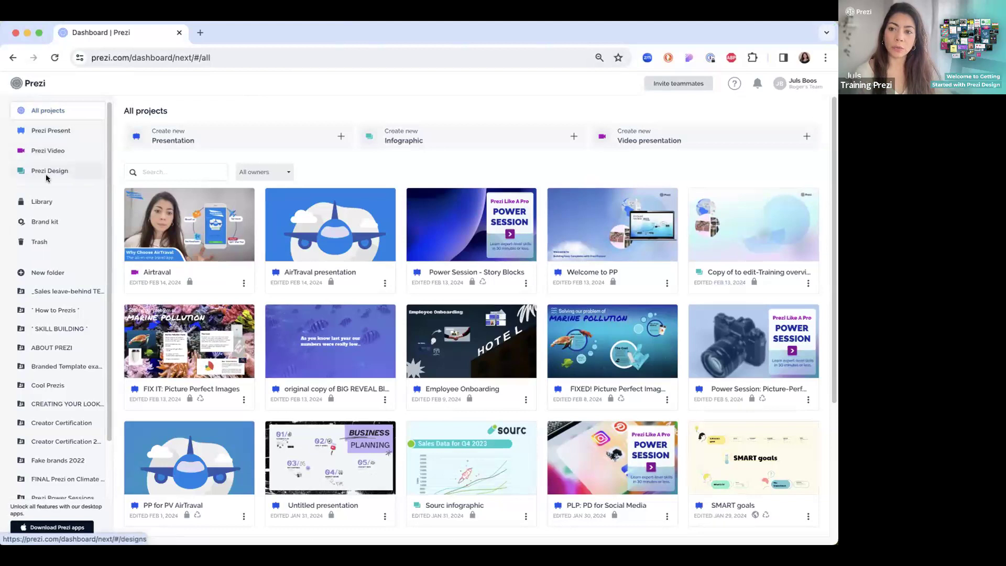
# Look over the Prezi Present and Prezi Video projects, and start a new Prezi Design project from a template.
pyautogui.click(48, 134)
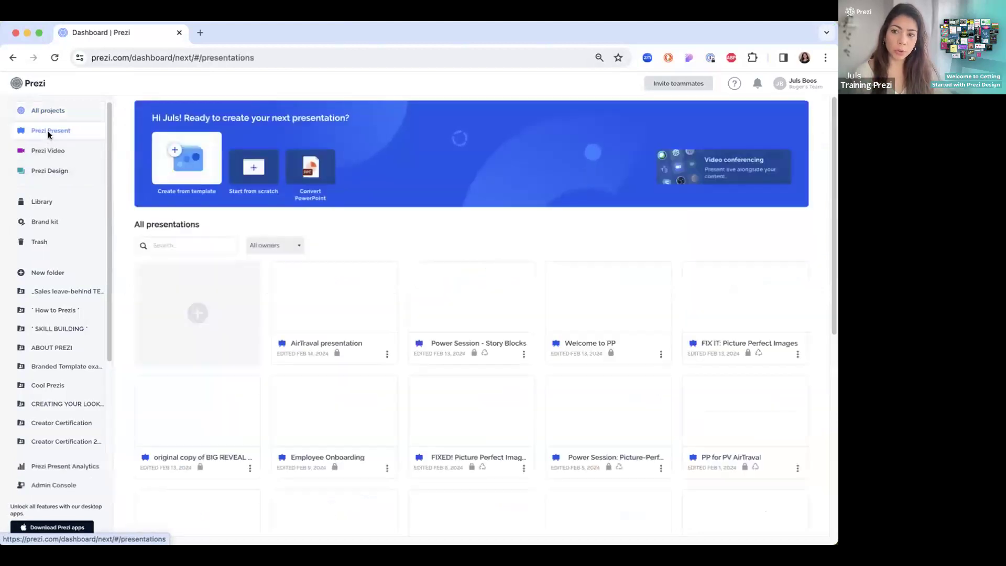
pyautogui.click(48, 151)
pyautogui.click(55, 171)
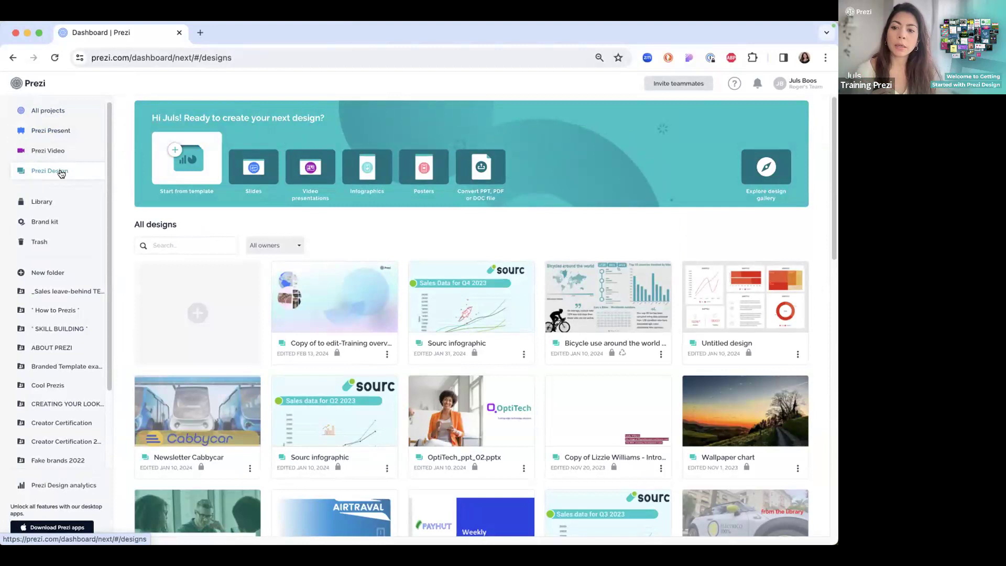
pyautogui.click(190, 150)
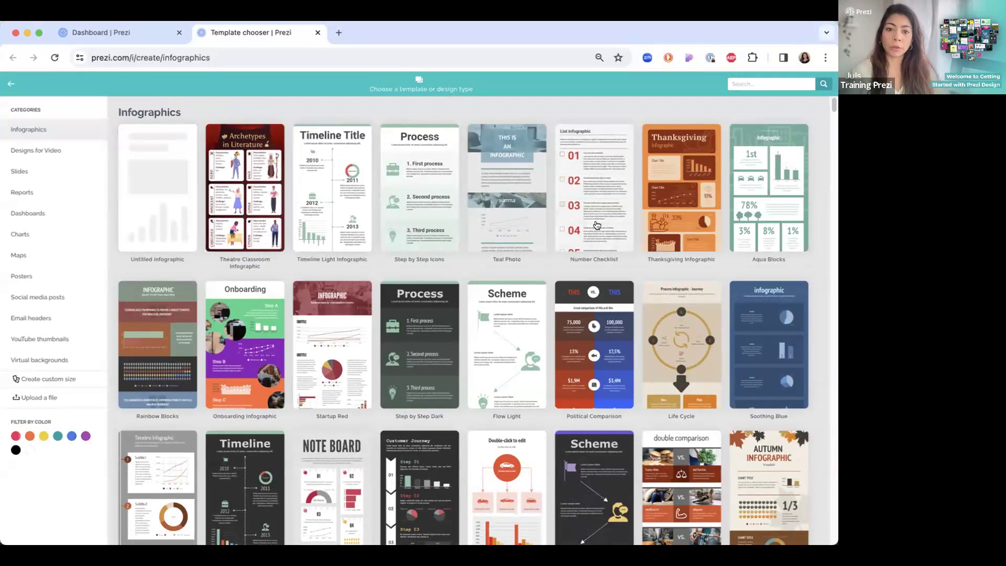
# Preview the Step by Step Icons infographic template from its title through the final stage, and close the preview.
pyautogui.click(402, 207)
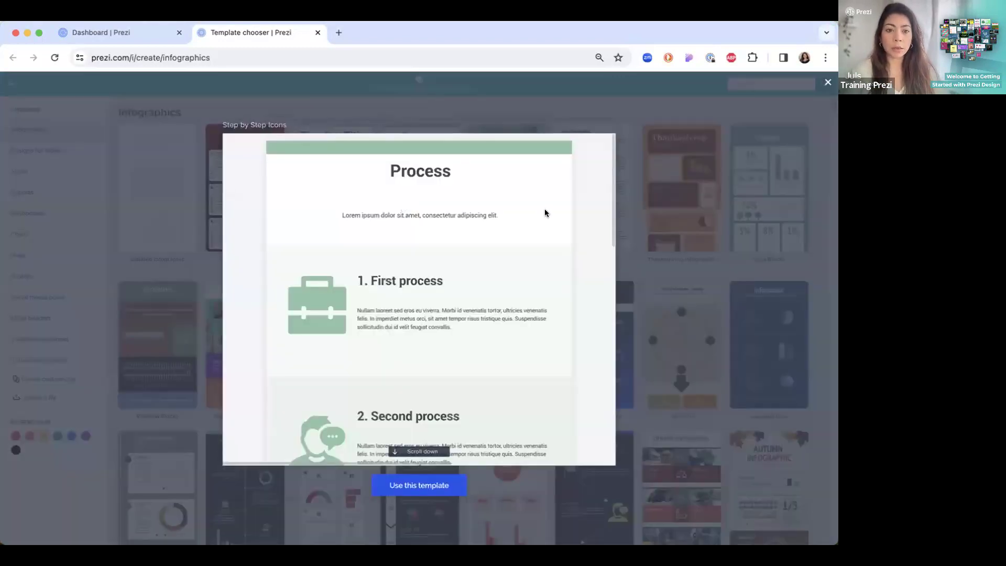
pyautogui.scroll(-3, 544, 209)
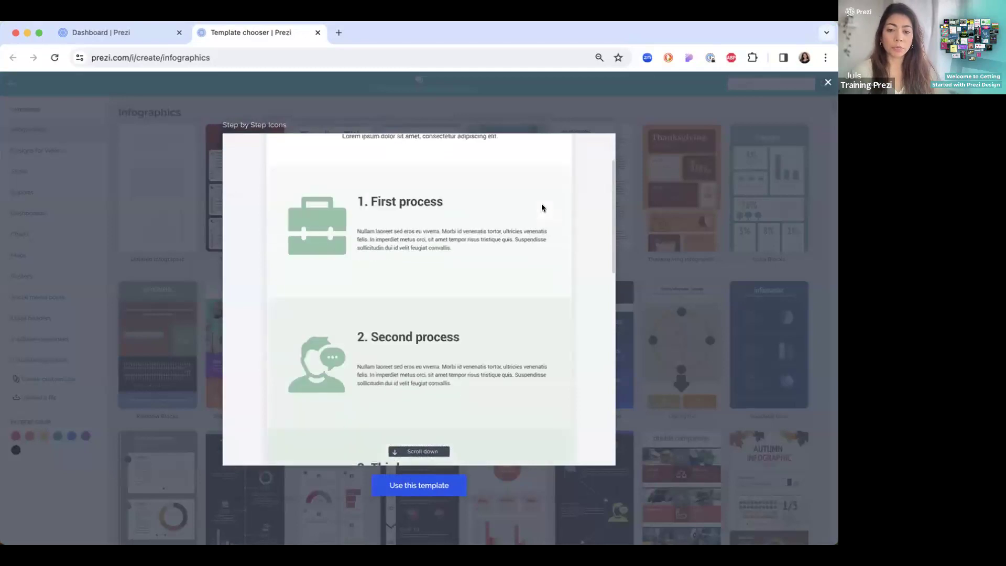
pyautogui.scroll(-5, 541, 207)
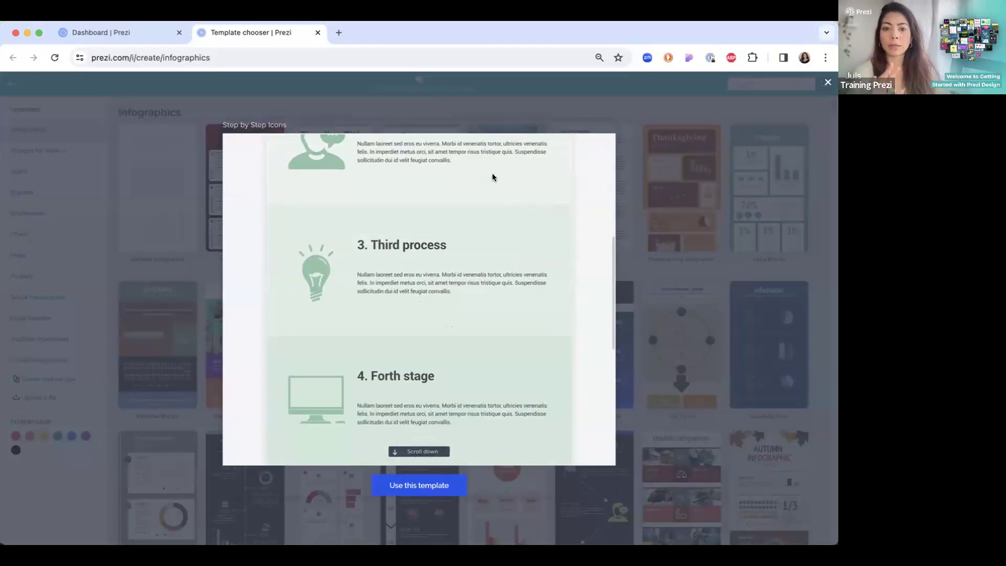
pyautogui.scroll(-2, 523, 214)
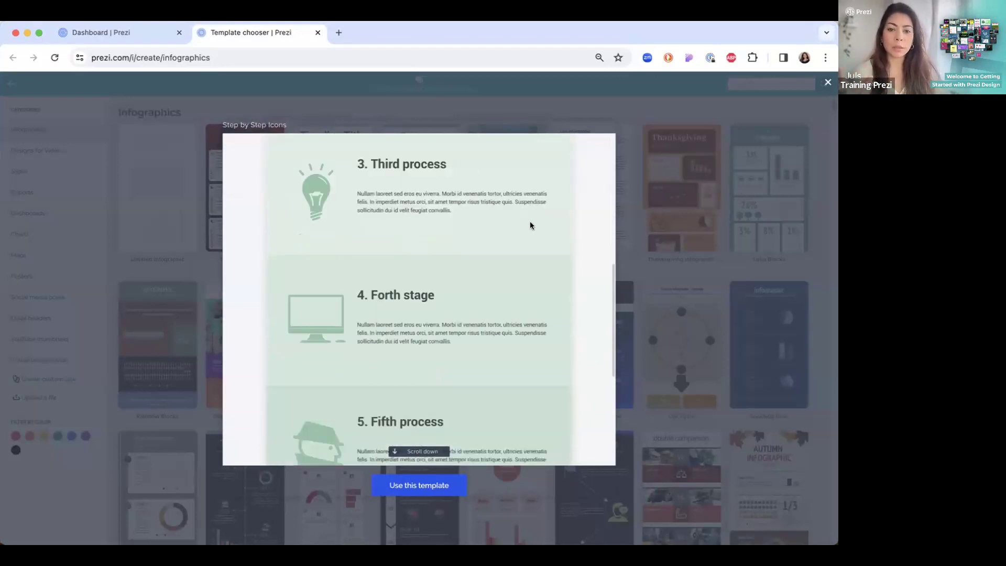
pyautogui.scroll(-5, 523, 234)
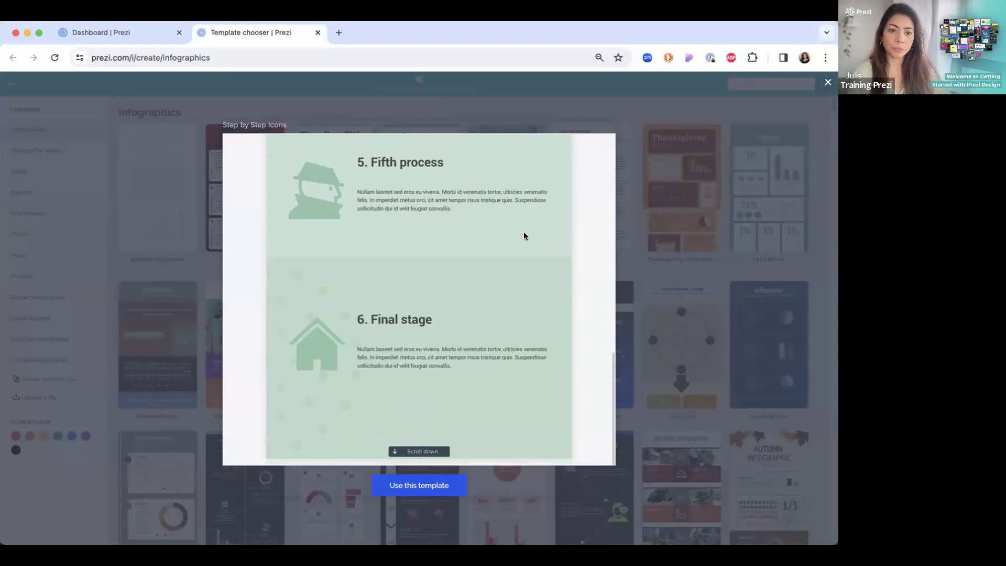
pyautogui.click(648, 217)
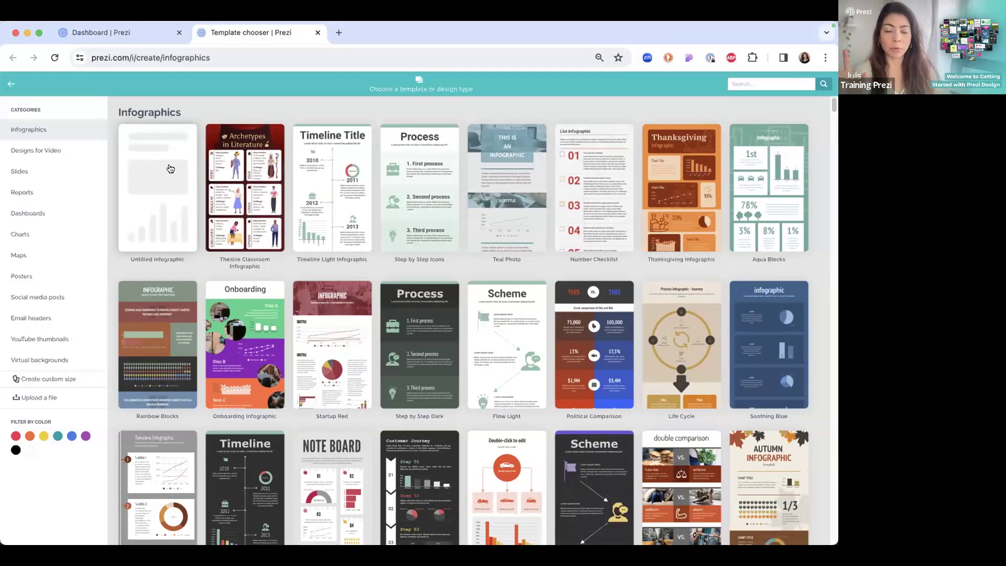
# Browse the Designs for Video and Slides categories, page through the Blue Waves slide template and close its preview.
pyautogui.click(60, 151)
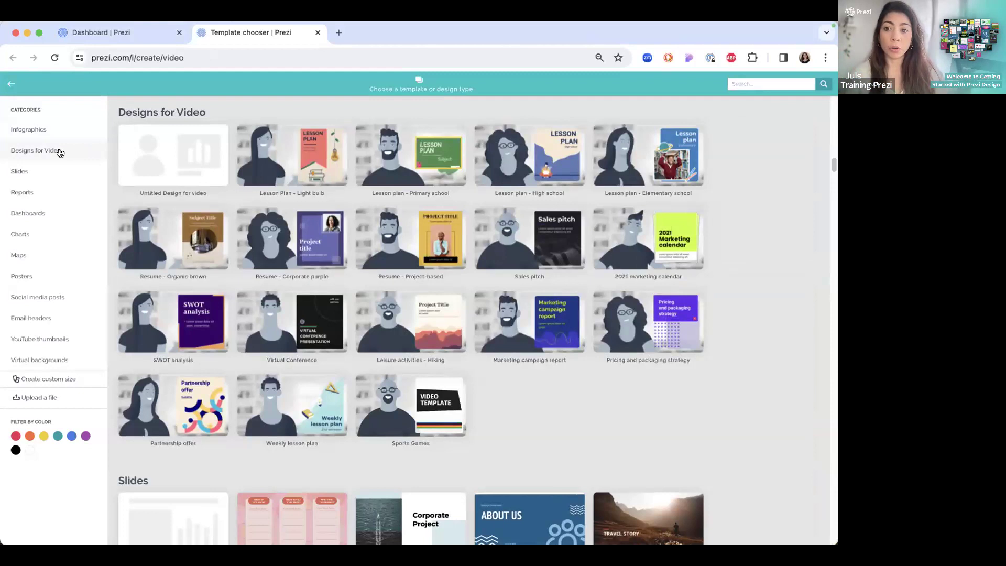
pyautogui.click(58, 169)
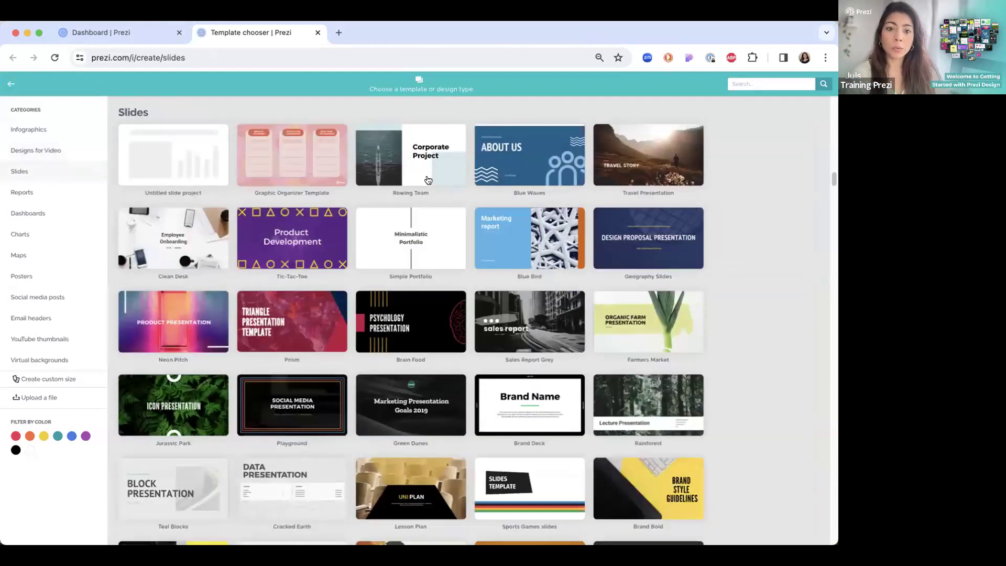
pyautogui.click(516, 176)
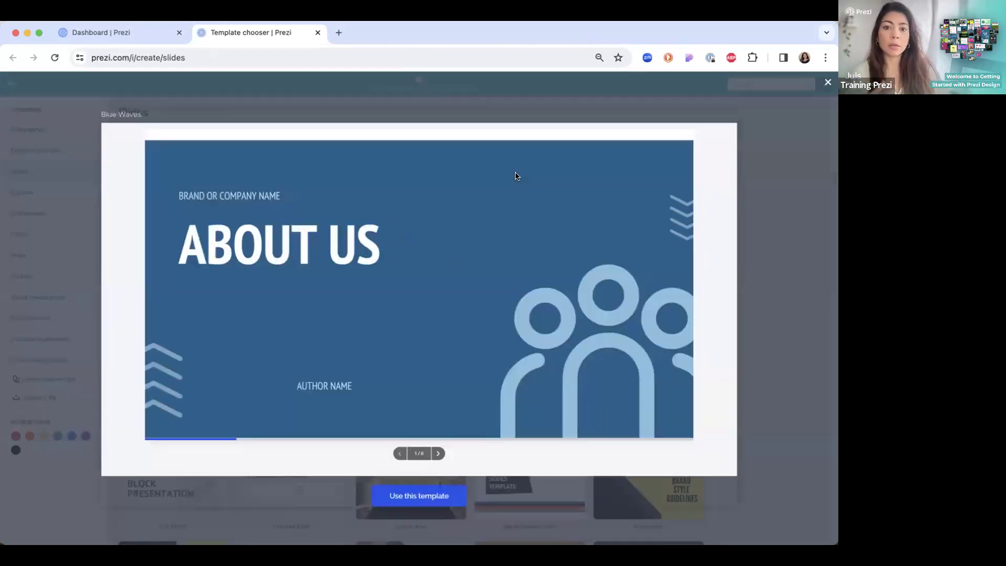
pyautogui.click(433, 452)
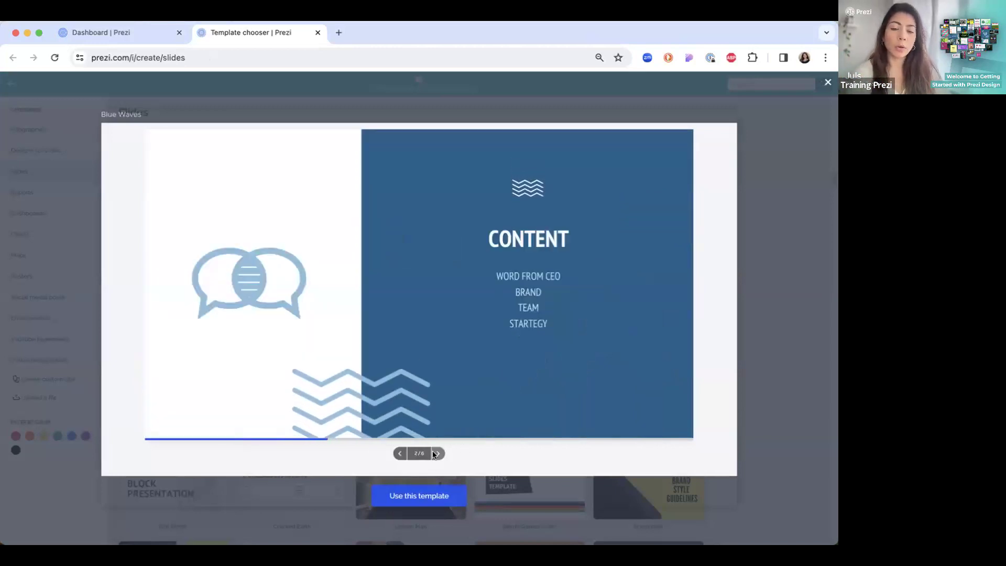
pyautogui.click(433, 453)
pyautogui.click(435, 453)
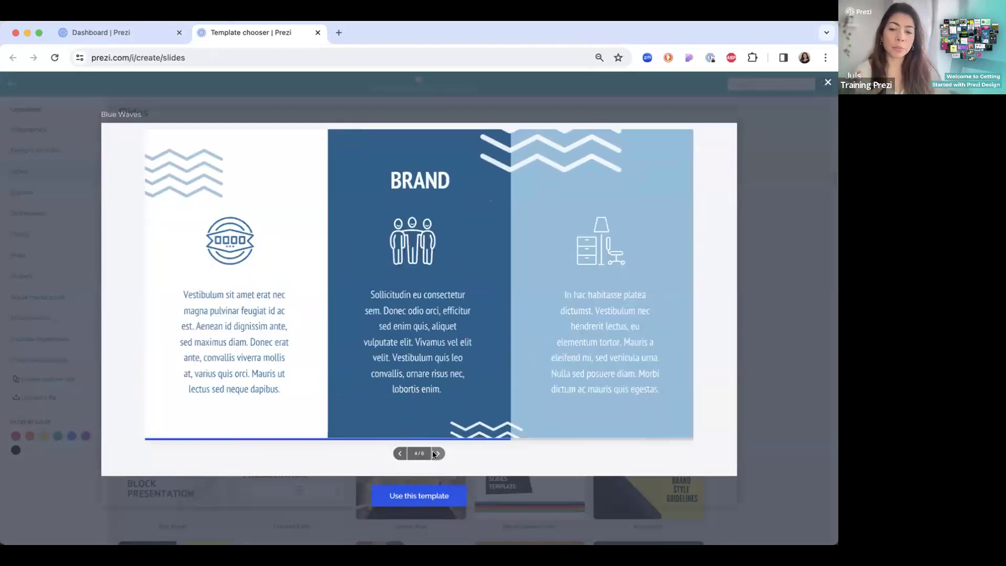
pyautogui.click(435, 453)
pyautogui.click(436, 453)
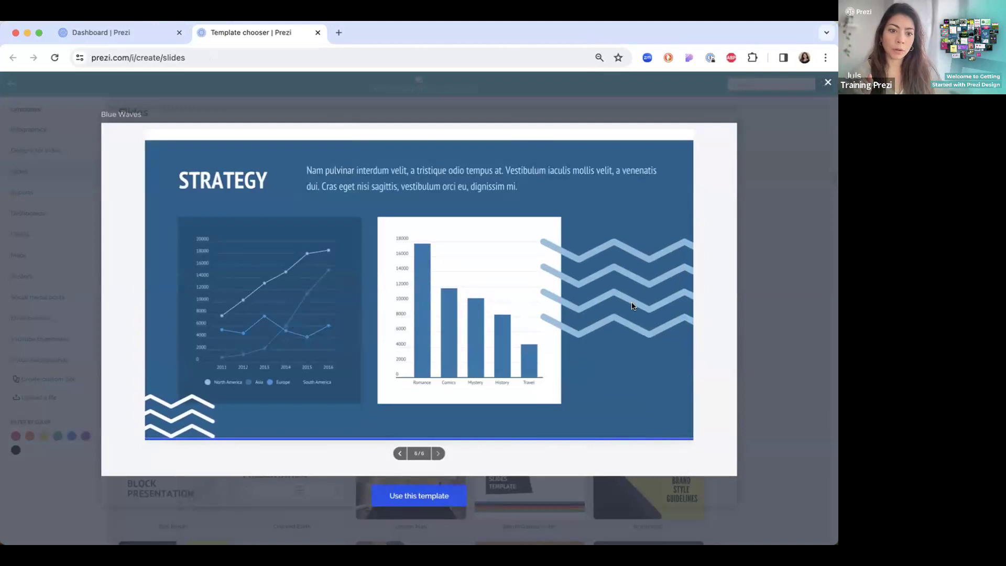
pyautogui.click(752, 274)
# Show the Reports templates, page through the Minimalistic Report preview and close it.
pyautogui.click(81, 195)
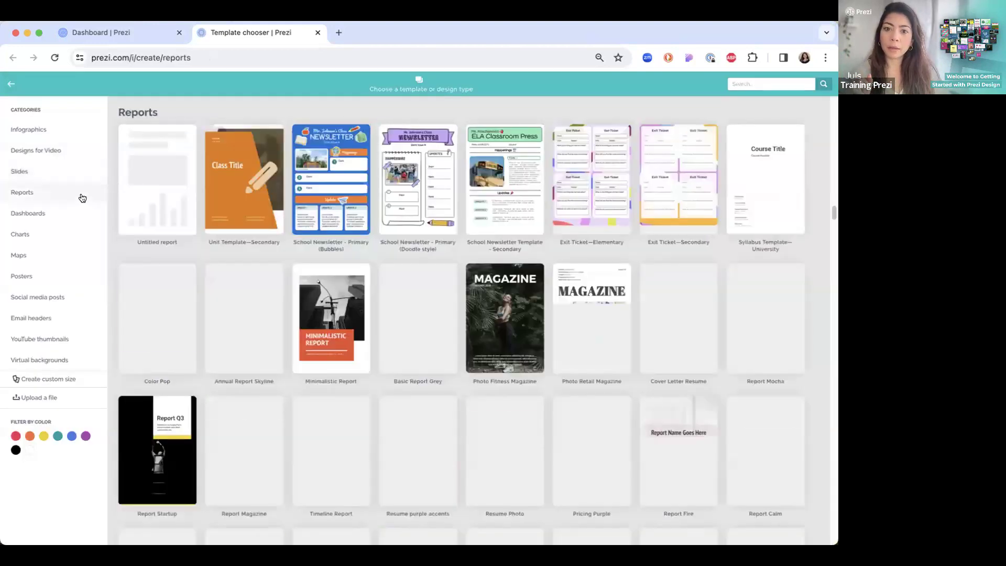
pyautogui.click(330, 319)
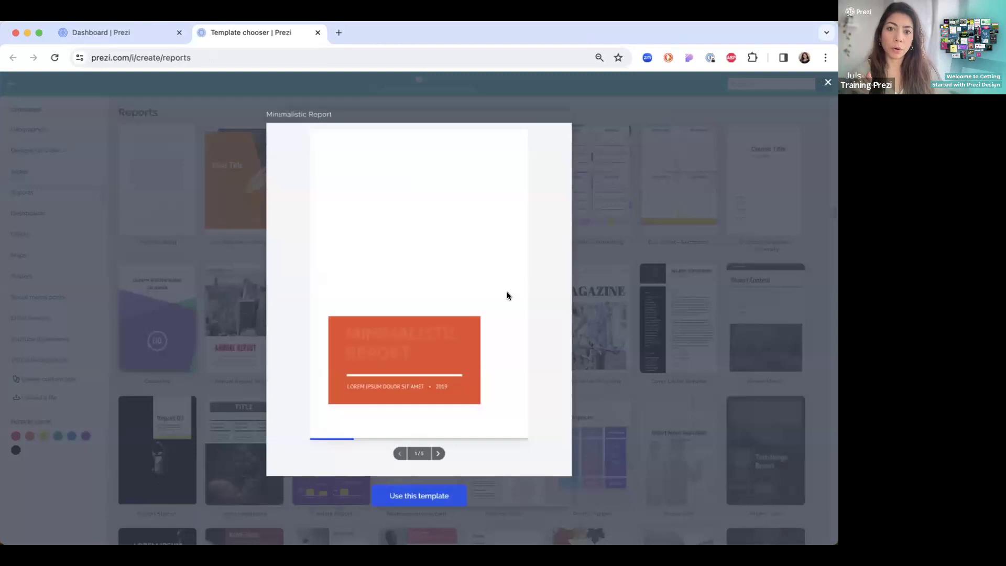
pyautogui.click(436, 454)
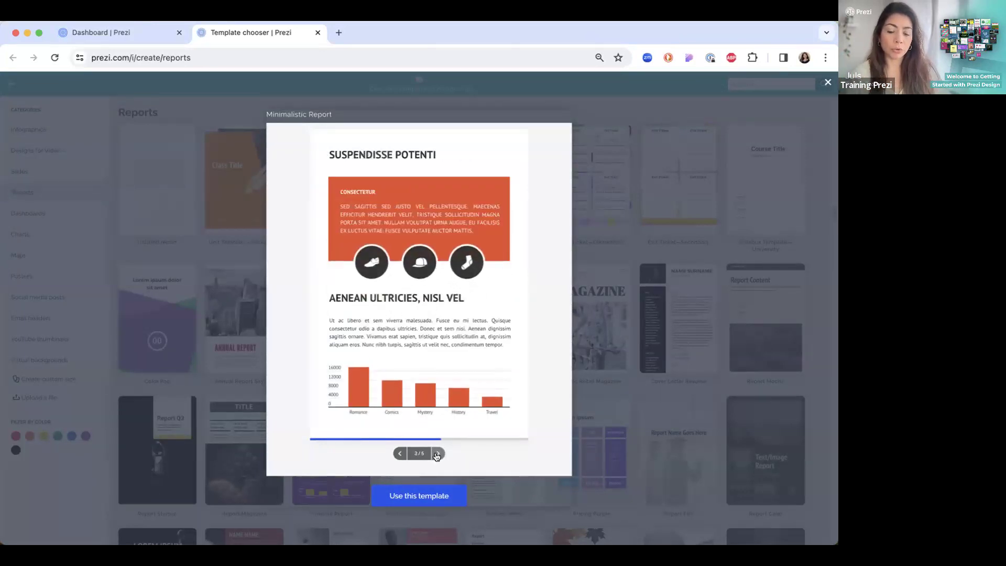
pyautogui.click(436, 455)
pyautogui.click(436, 454)
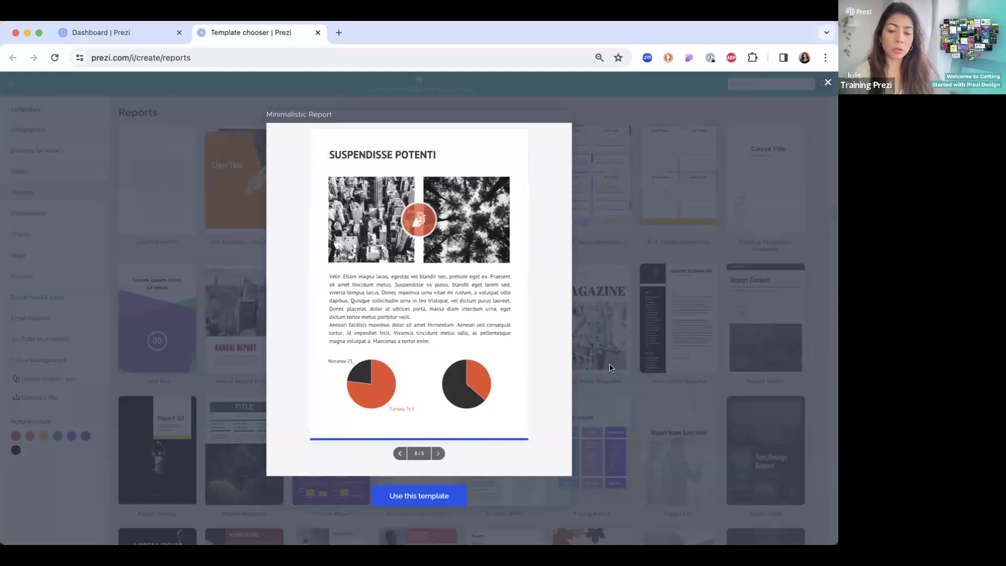
pyautogui.click(609, 367)
# Preview the Annual Report Skyline template down to its chart pages, and close the preview.
pyautogui.click(418, 309)
pyautogui.scroll(-5, 460, 263)
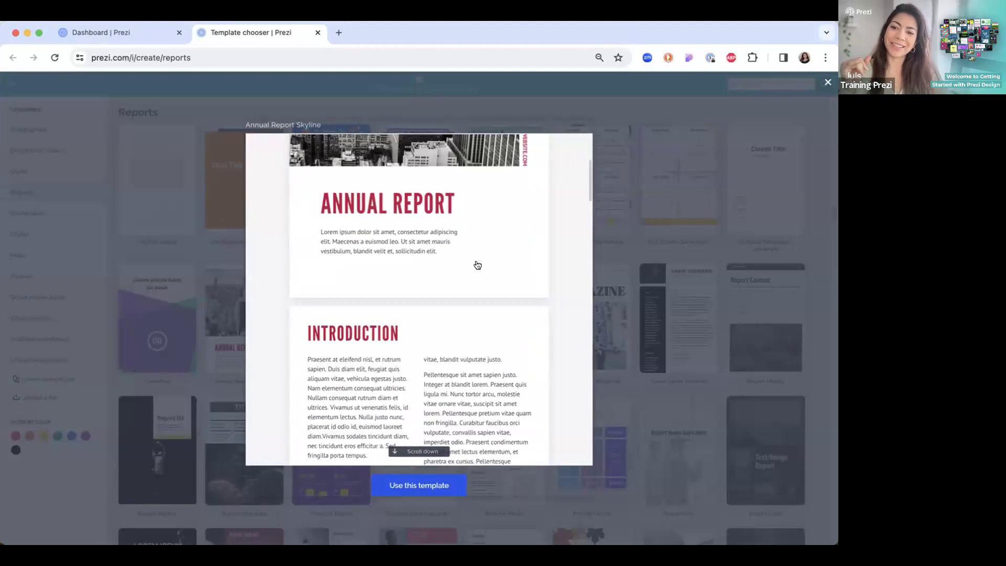
pyautogui.scroll(-2, 477, 265)
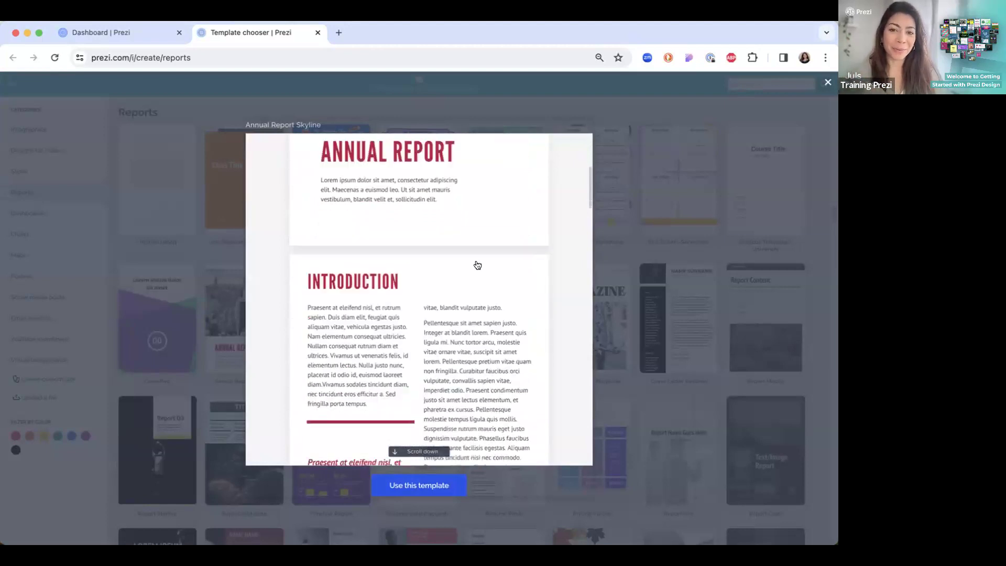
pyautogui.scroll(-1, 477, 264)
pyautogui.scroll(-15, 477, 264)
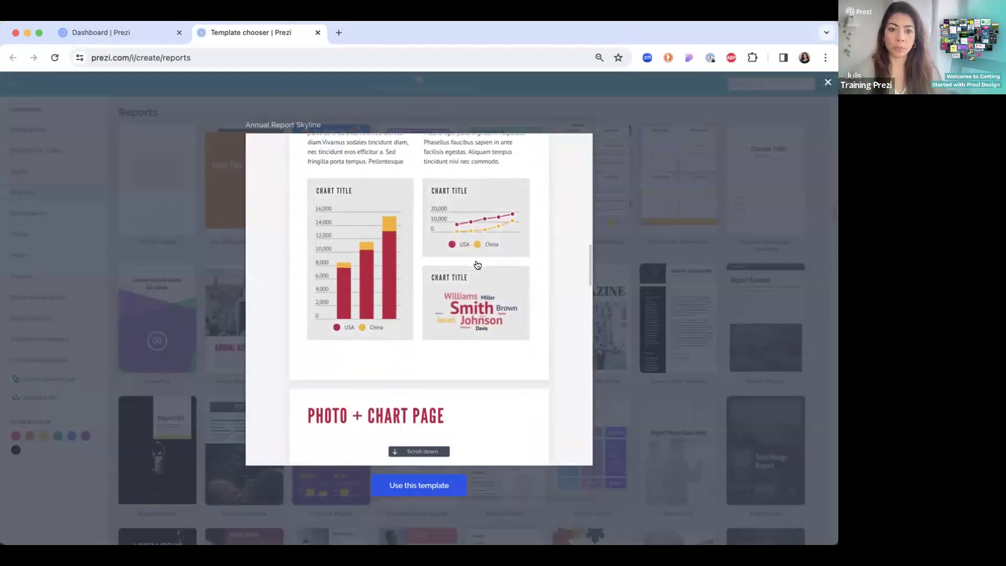
pyautogui.click(633, 258)
# Browse the remaining template categories from Dashboards, Charts, Maps and Posters through social media posts, email headers, YouTube thumbnails and Virtual backgrounds.
pyautogui.click(96, 217)
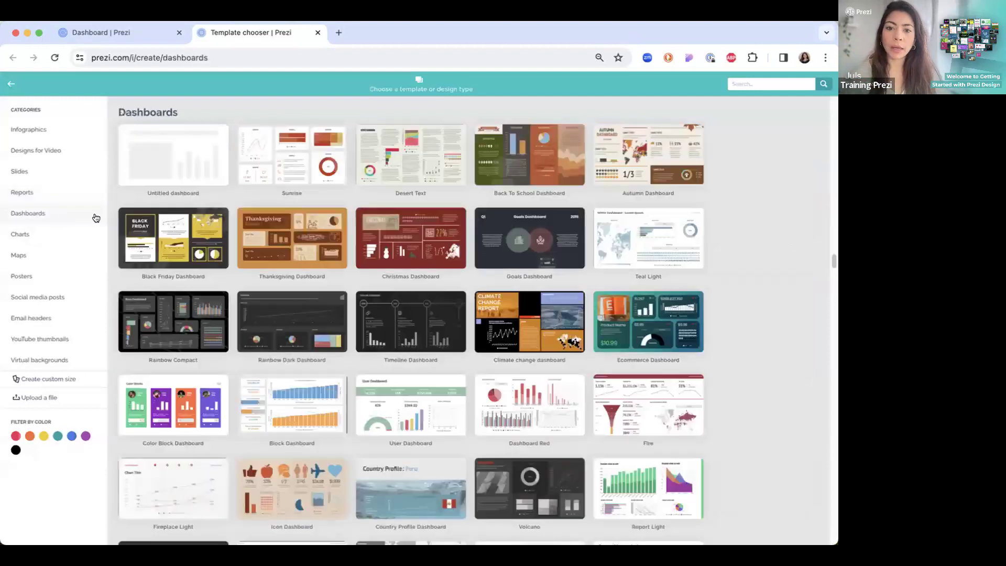
pyautogui.click(54, 230)
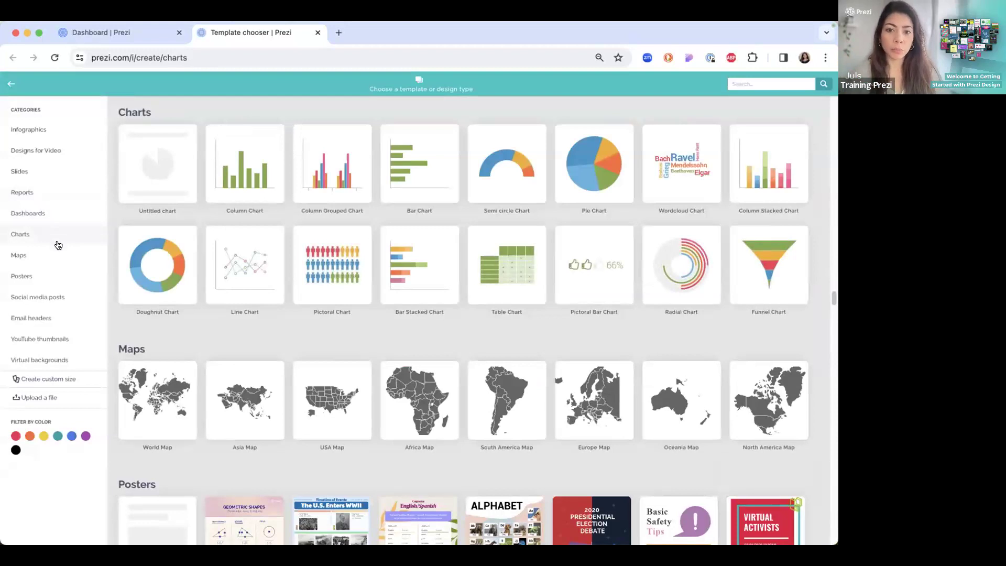
pyautogui.click(55, 253)
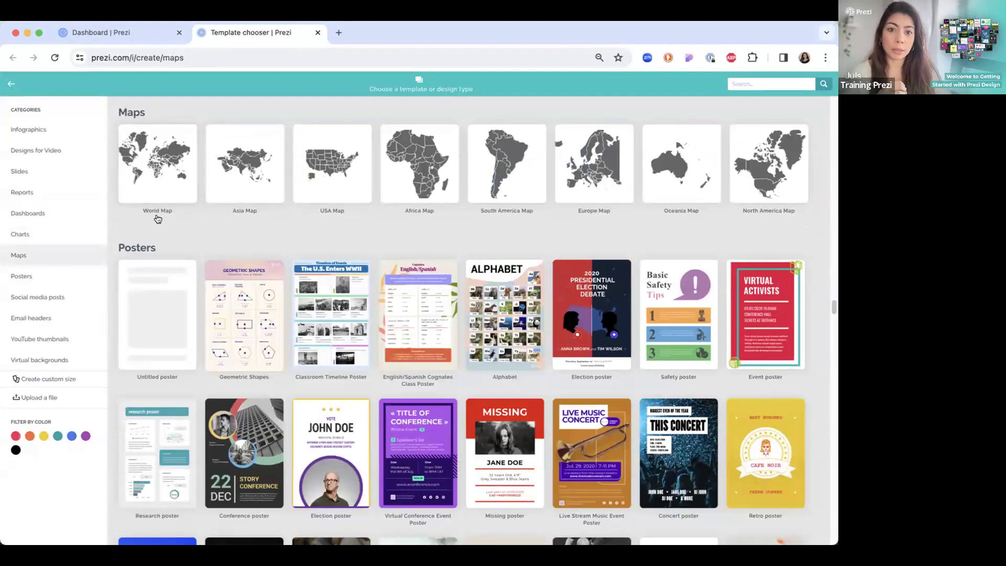
pyautogui.click(40, 276)
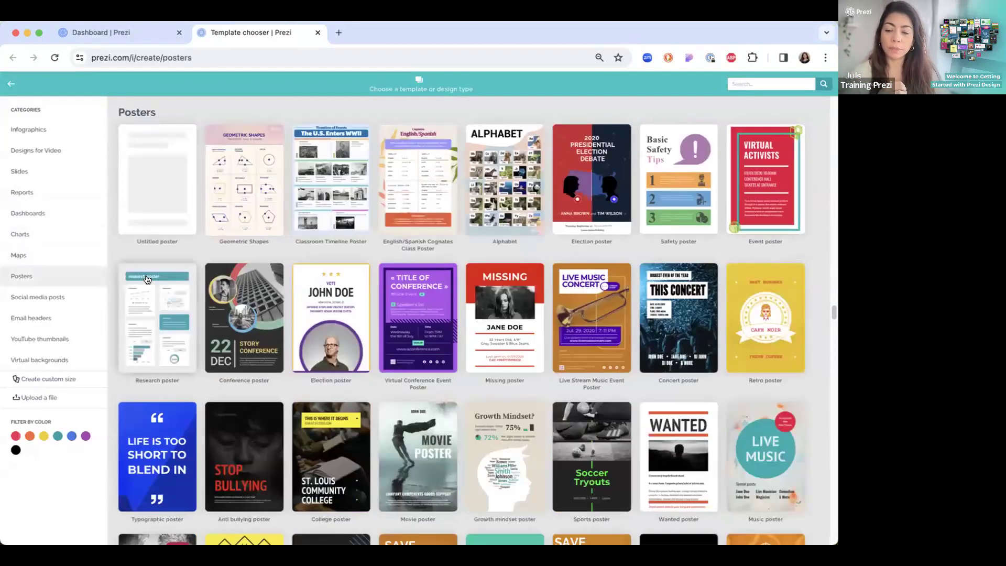
pyautogui.click(53, 298)
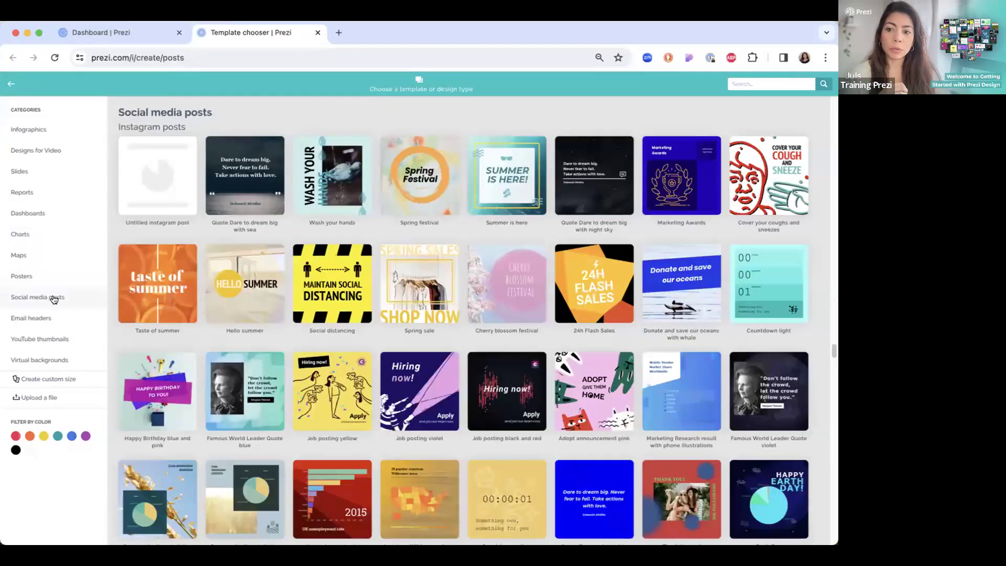
pyautogui.click(53, 319)
pyautogui.click(63, 336)
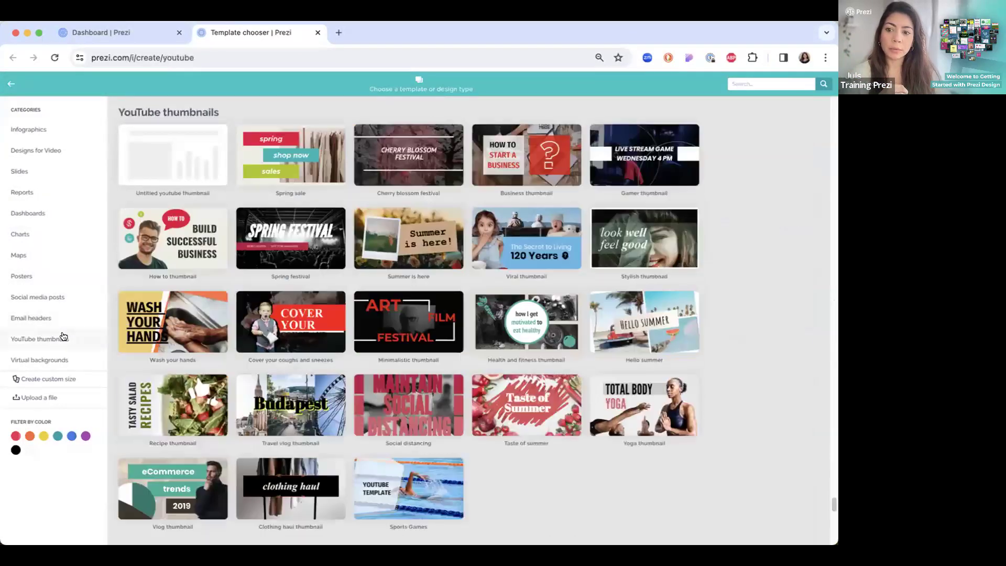
pyautogui.click(73, 361)
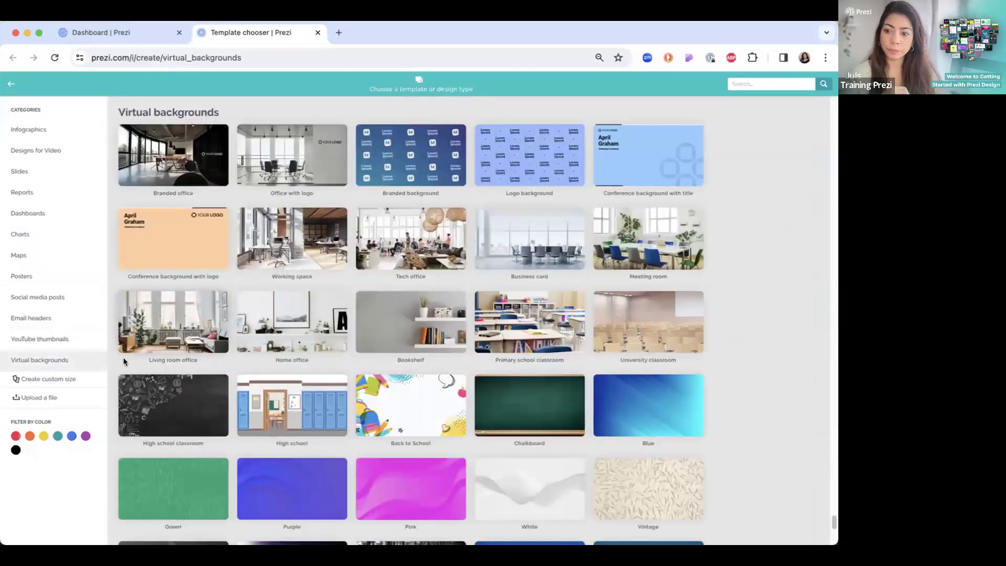
# Check the custom-size design options and the PPT, PDF or DOC upload dialog, closing each one.
pyautogui.click(55, 382)
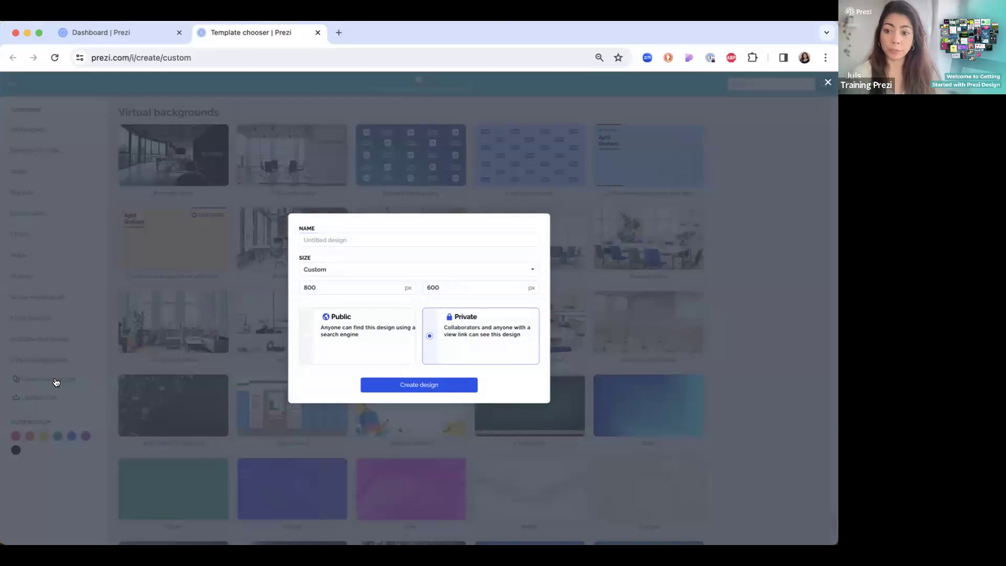
pyautogui.click(56, 382)
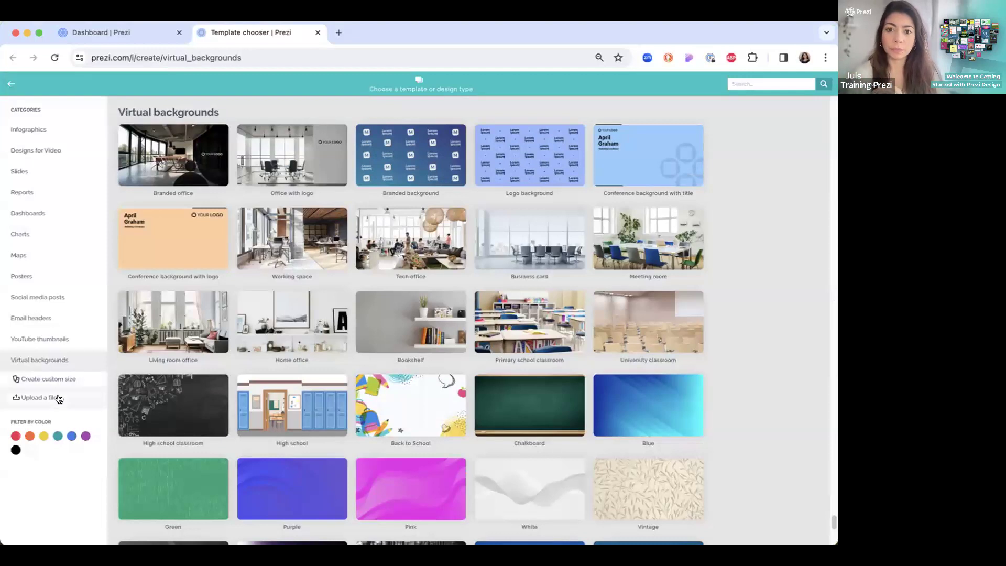
pyautogui.click(57, 399)
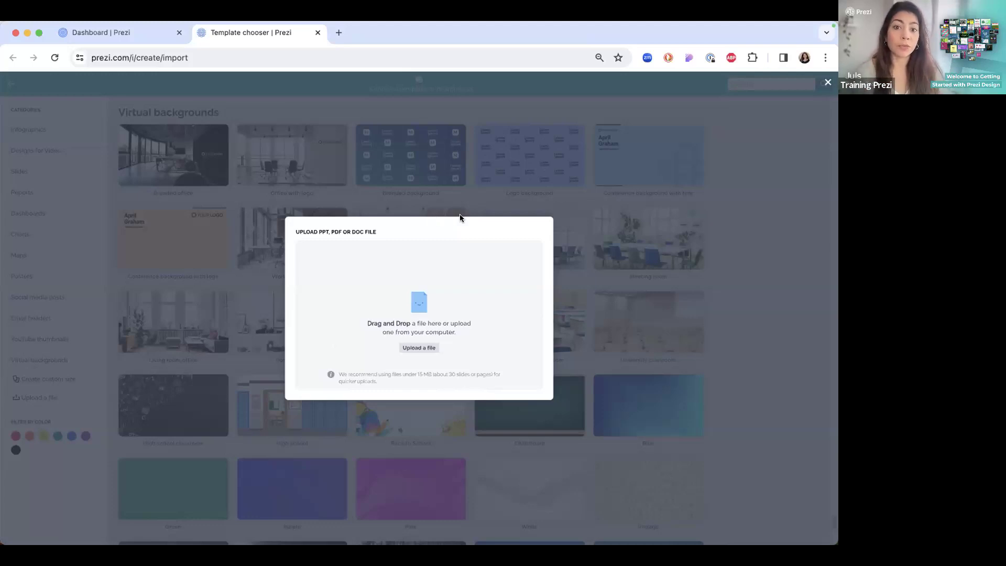
pyautogui.click(353, 188)
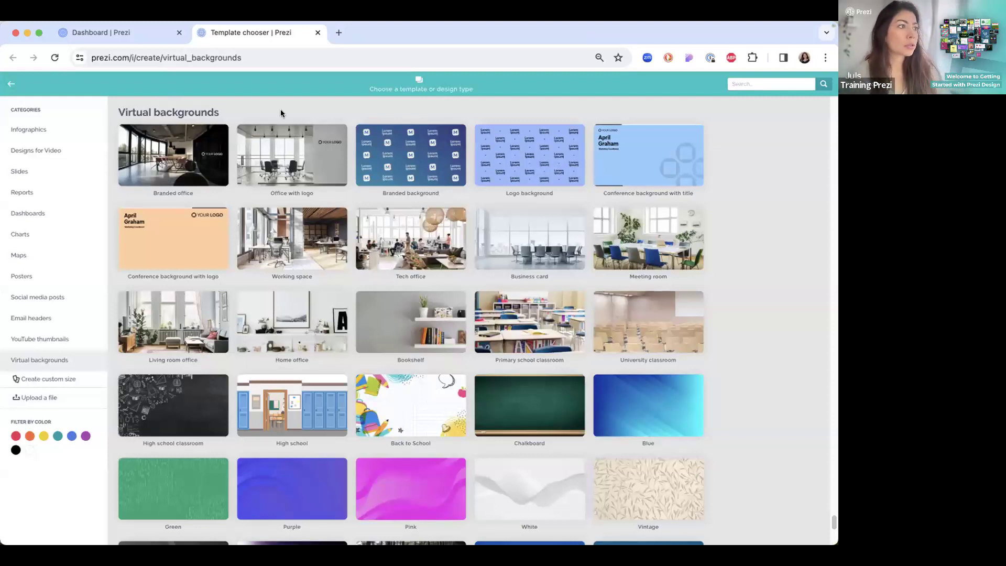
# Return to the Infographics templates and create a blank untitled infographic.
pyautogui.click(40, 130)
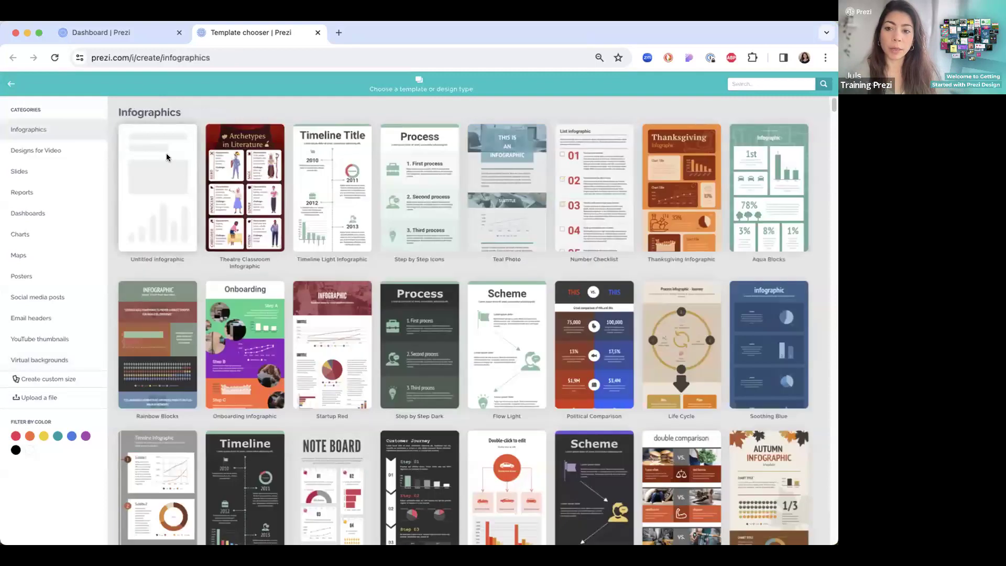
pyautogui.click(156, 185)
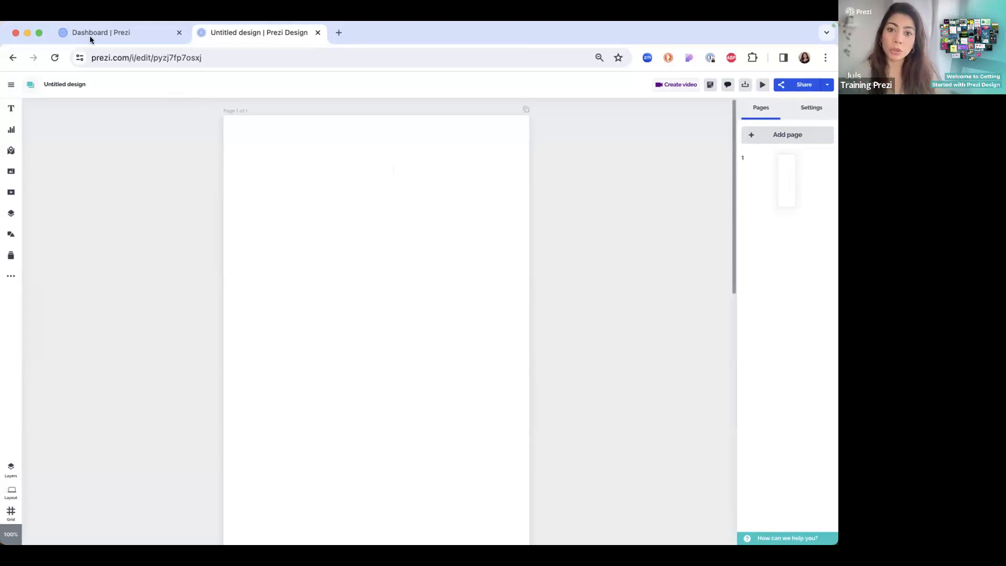
# Rename the untitled design as "Sourc infographic".
pyautogui.click(73, 79)
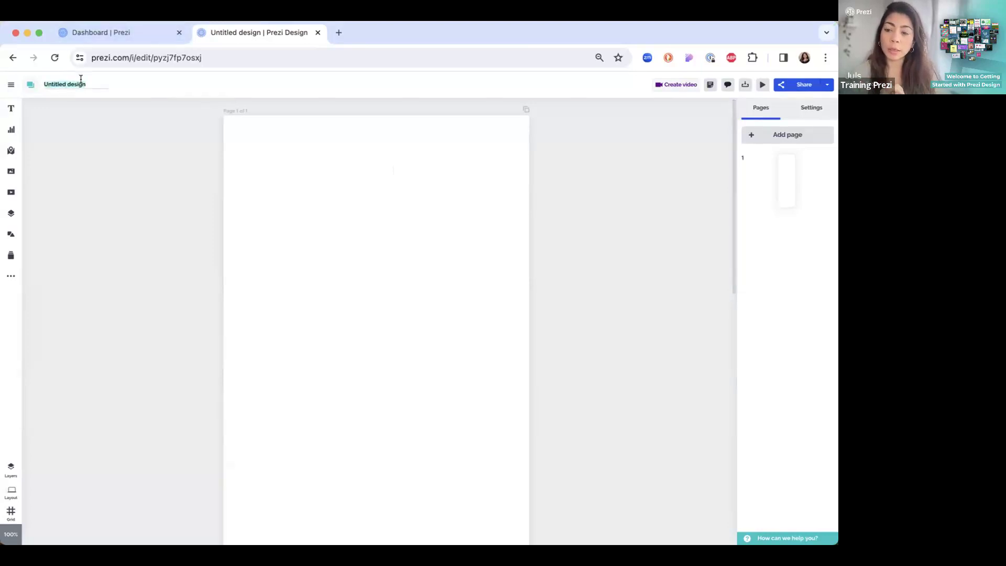
pyautogui.write('Sourc infographic')
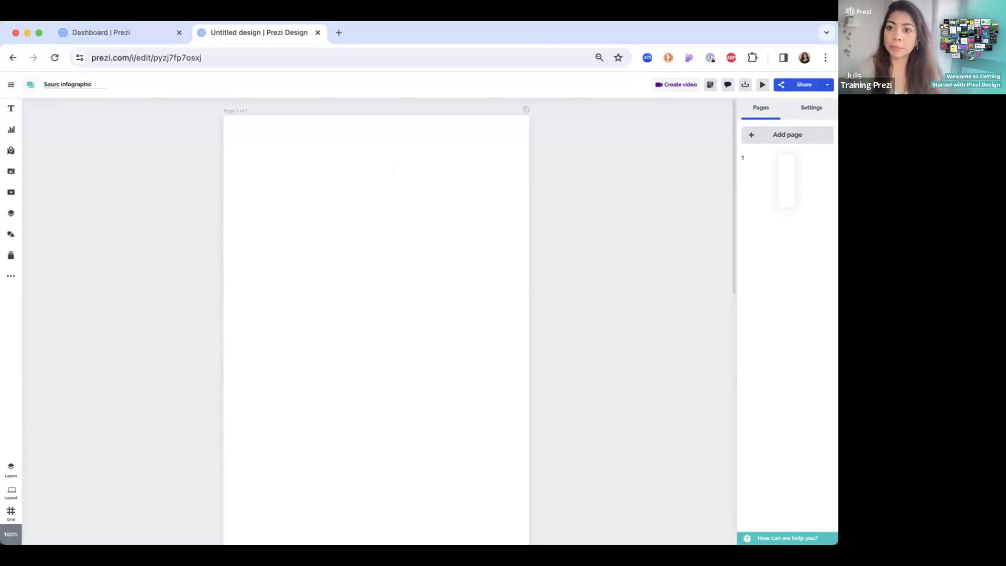
pyautogui.press('Return')
pyautogui.click(272, 180)
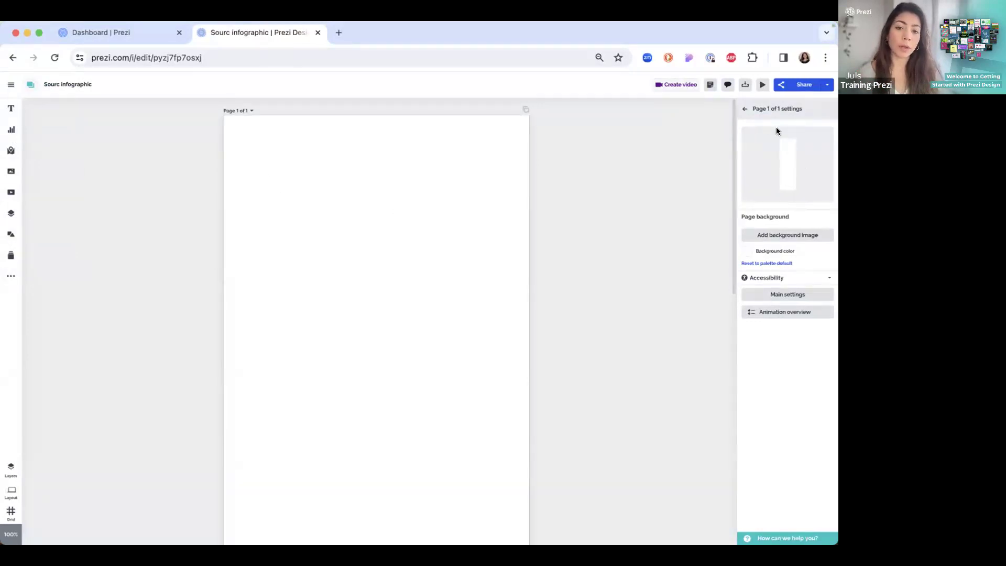
pyautogui.click(423, 222)
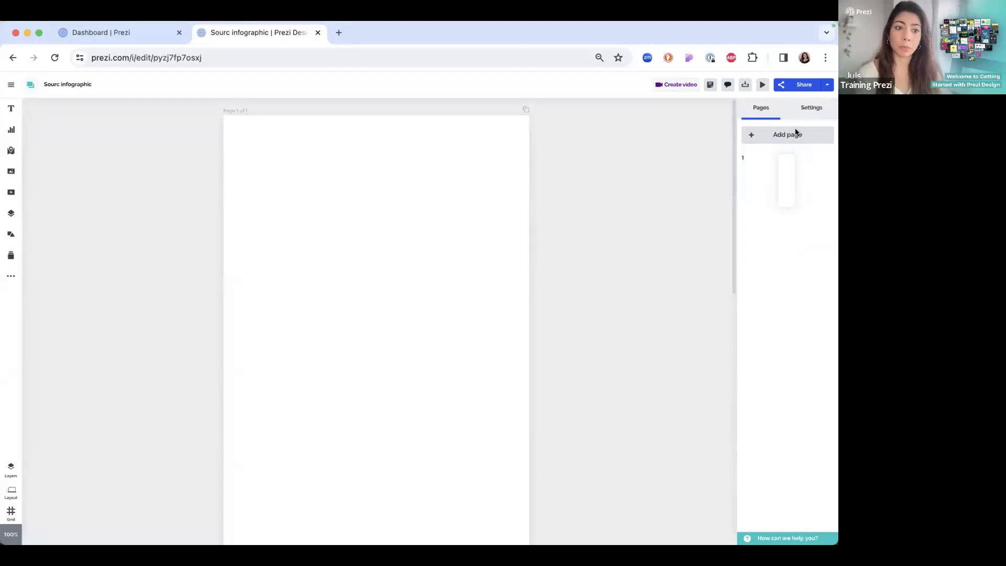
# Add a second blank page to the design and return to the page list.
pyautogui.click(778, 143)
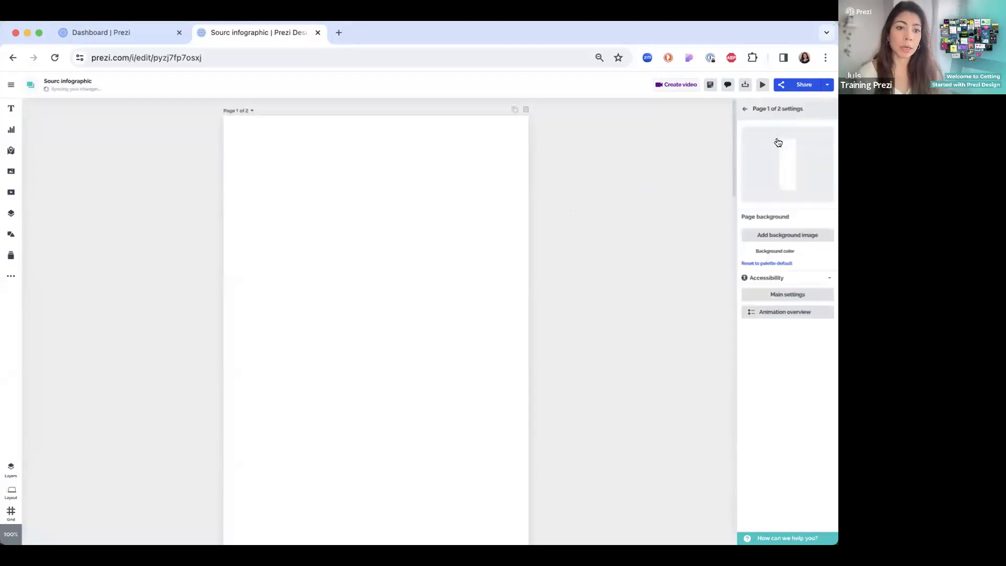
pyautogui.scroll(-5, 550, 235)
pyautogui.scroll(5, 550, 236)
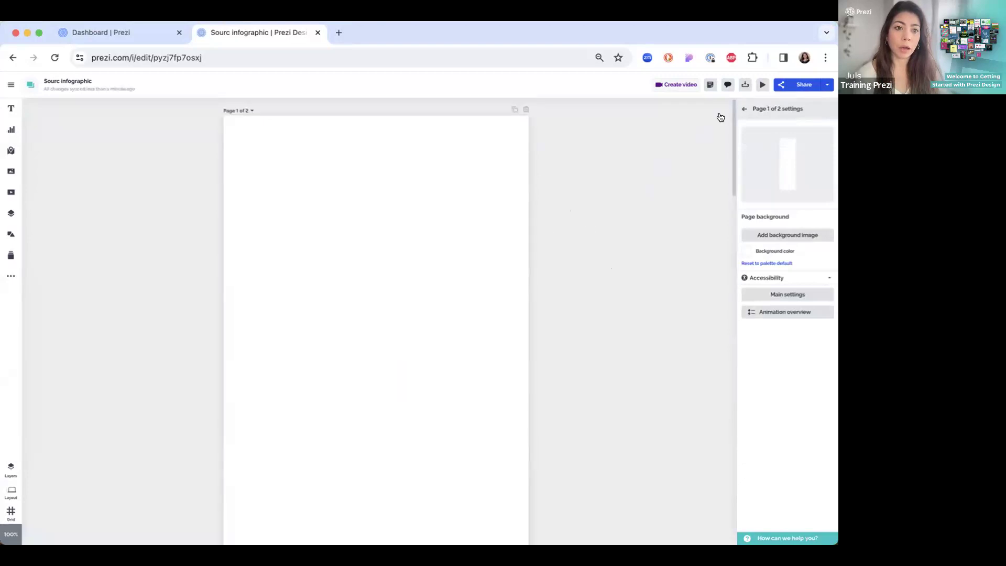
pyautogui.click(744, 109)
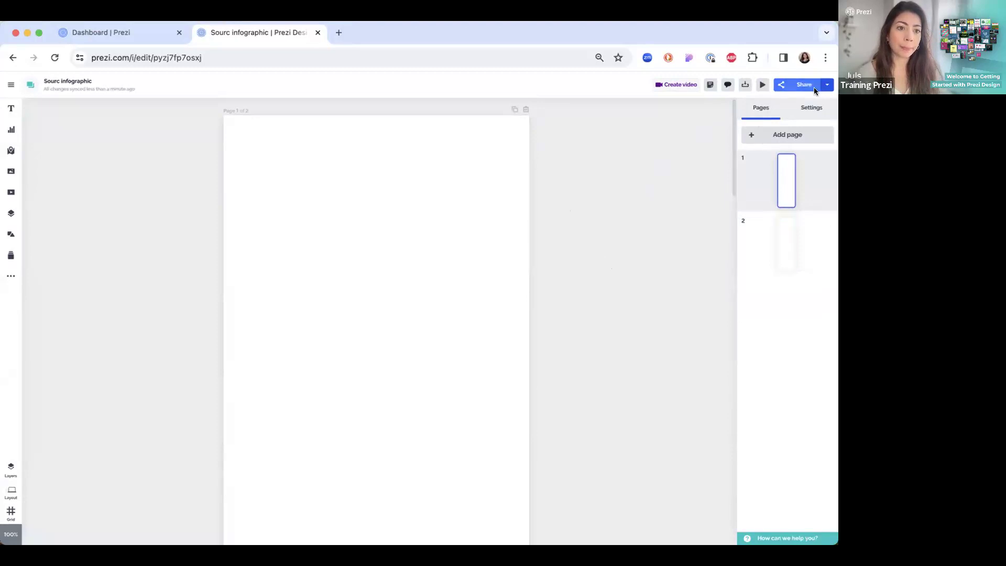
# Examine the design's general settings, including the size presets, page transitions and viewer experience options, without changing them.
pyautogui.click(805, 100)
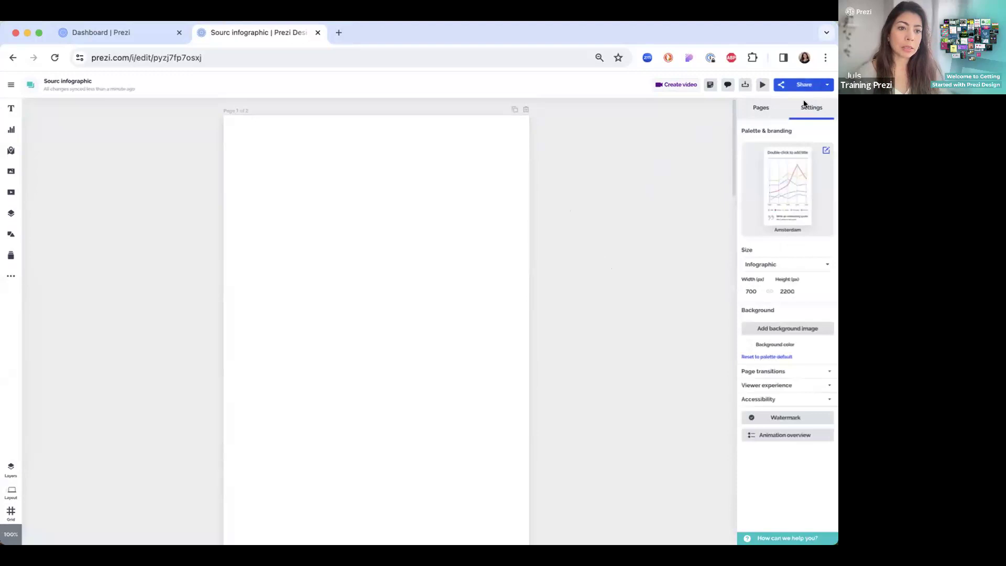
pyautogui.moveTo(799, 183)
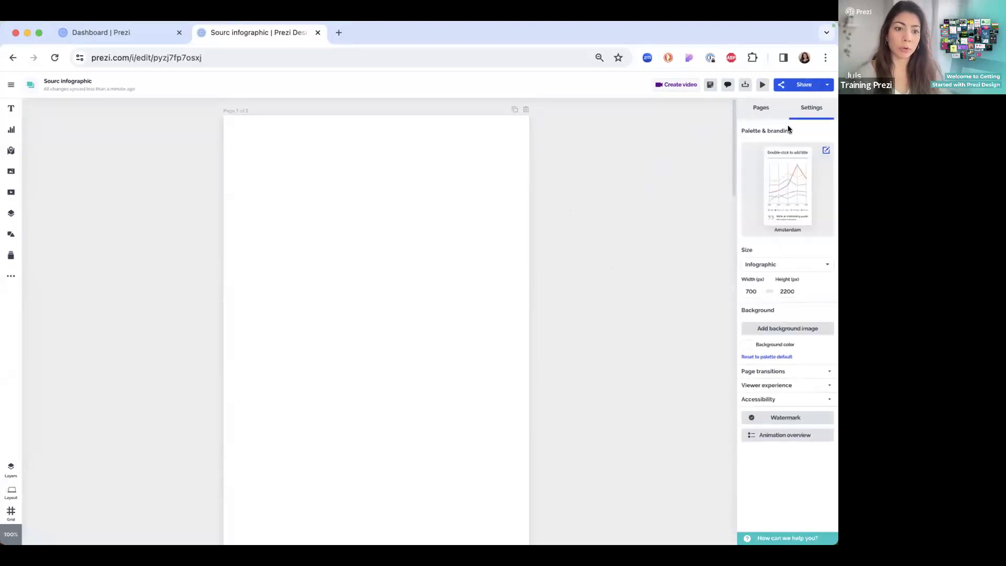
pyautogui.click(823, 264)
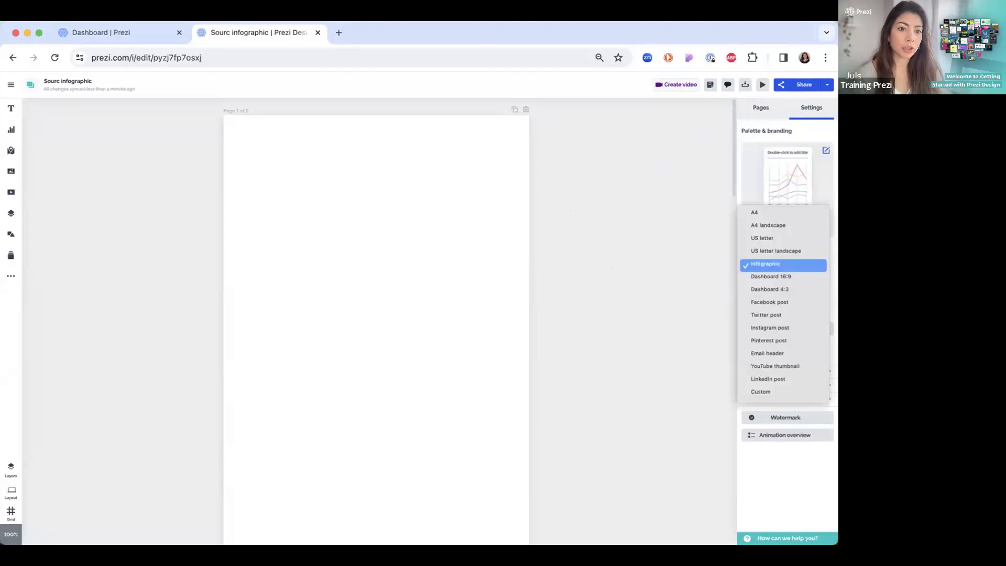
pyautogui.click(832, 264)
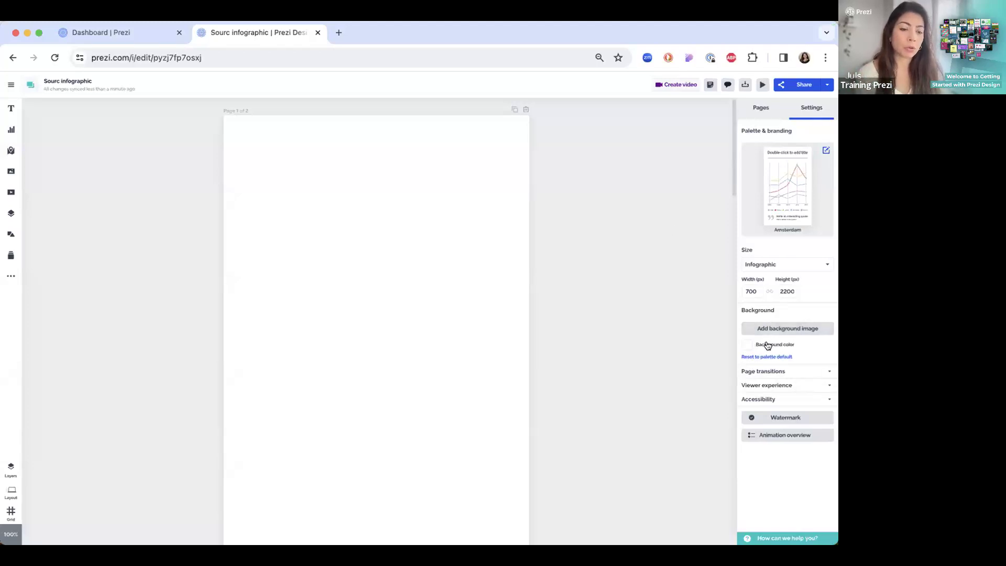
pyautogui.click(818, 370)
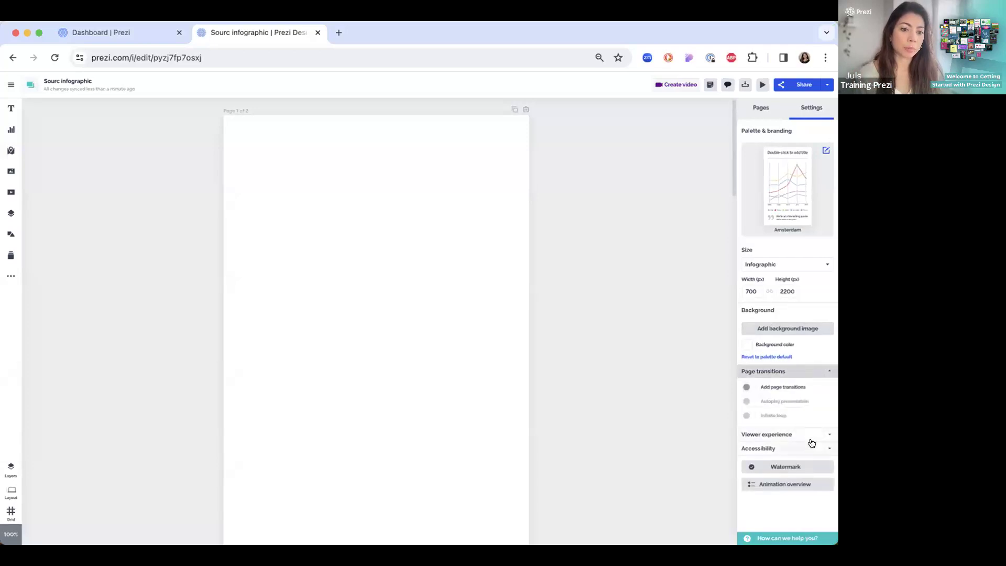
pyautogui.click(827, 435)
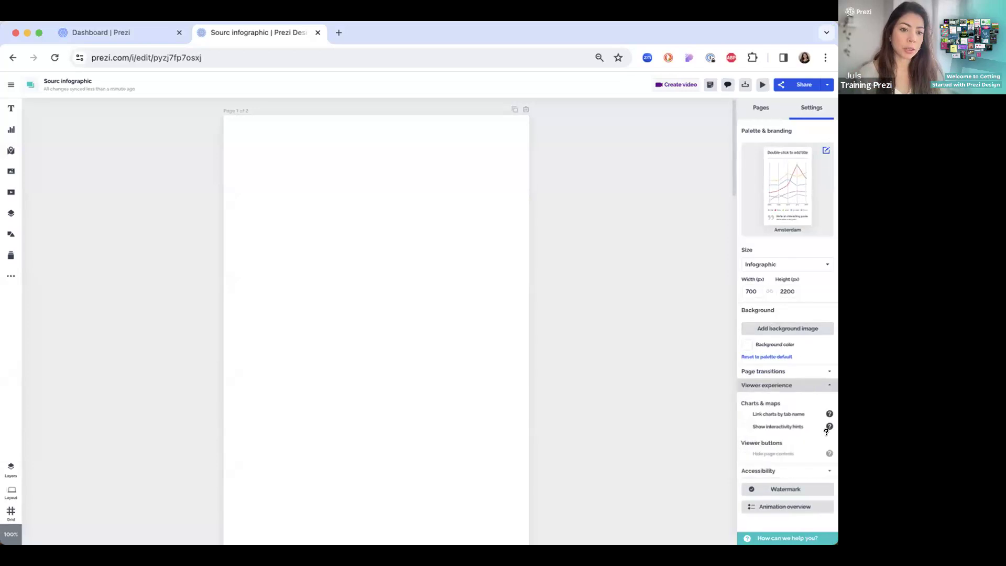
pyautogui.click(826, 387)
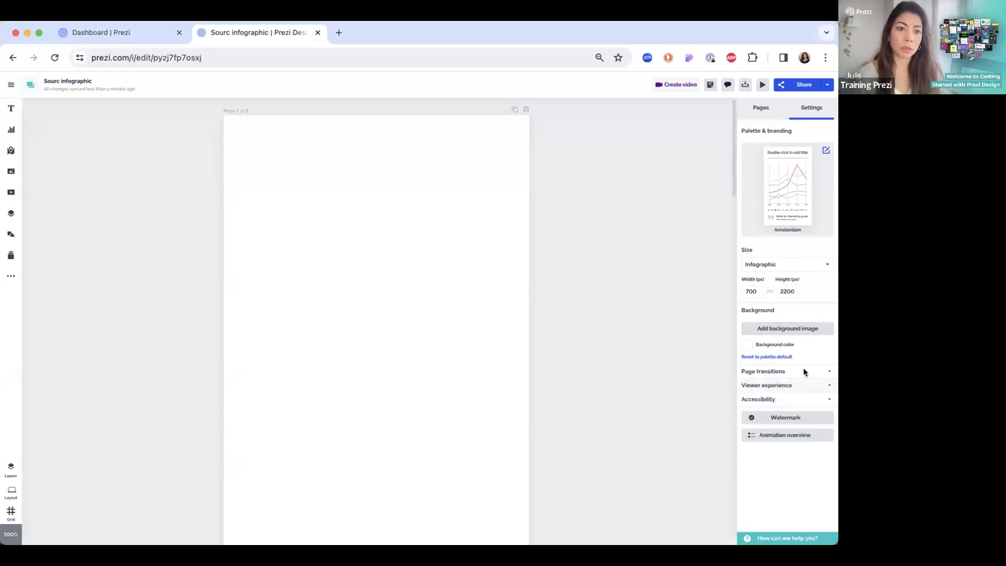
# Delete the first of the two blank pages.
pyautogui.click(753, 107)
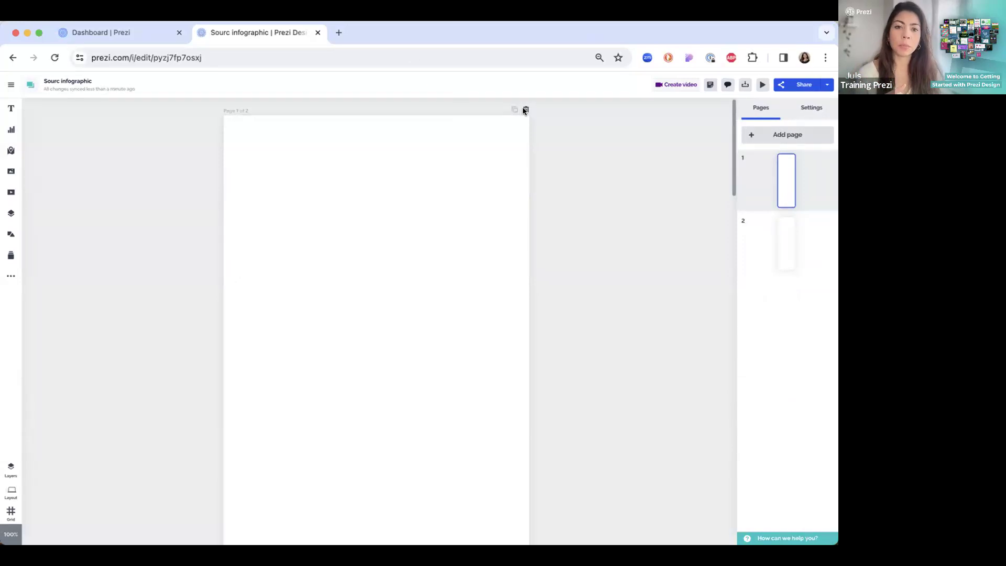
pyautogui.click(523, 109)
pyautogui.click(496, 323)
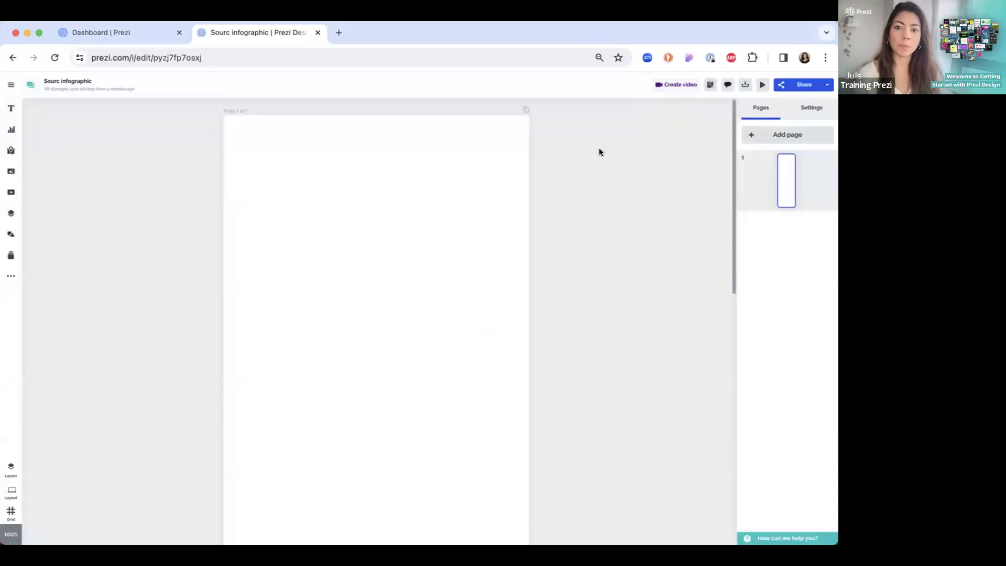
# Enlarge the page freehand by its side and lower edges to about 717 × 2255 px.
pyautogui.scroll(-5, 563, 208)
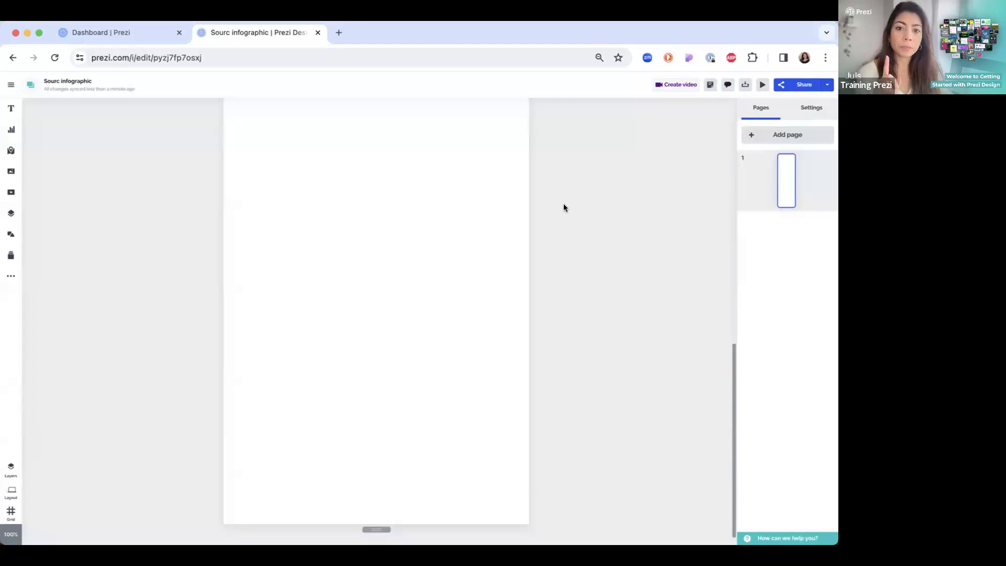
pyautogui.scroll(5, 563, 208)
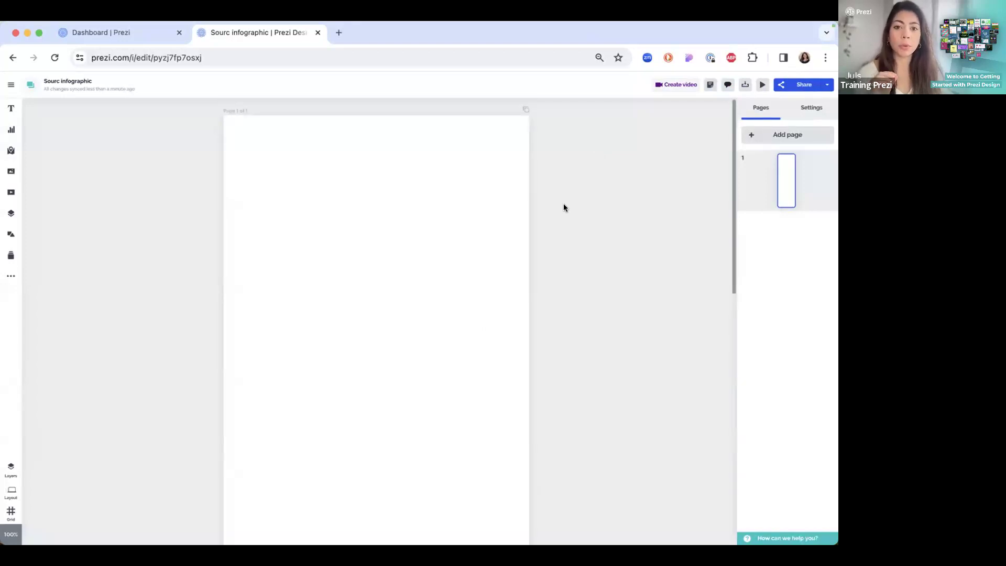
pyautogui.click(526, 183)
pyautogui.moveTo(526, 182)
pyautogui.mouseDown()
pyautogui.moveTo(602, 182)
pyautogui.moveTo(541, 184)
pyautogui.mouseUp()
pyautogui.scroll(-5, 539, 210)
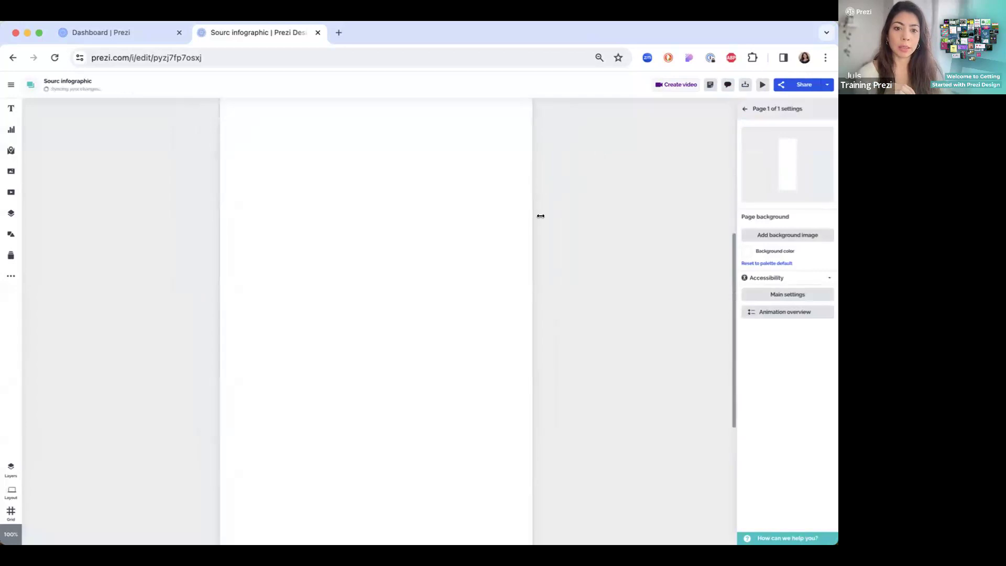
pyautogui.moveTo(371, 516); pyautogui.dragTo(381, 541)
pyautogui.scroll(5, 411, 456)
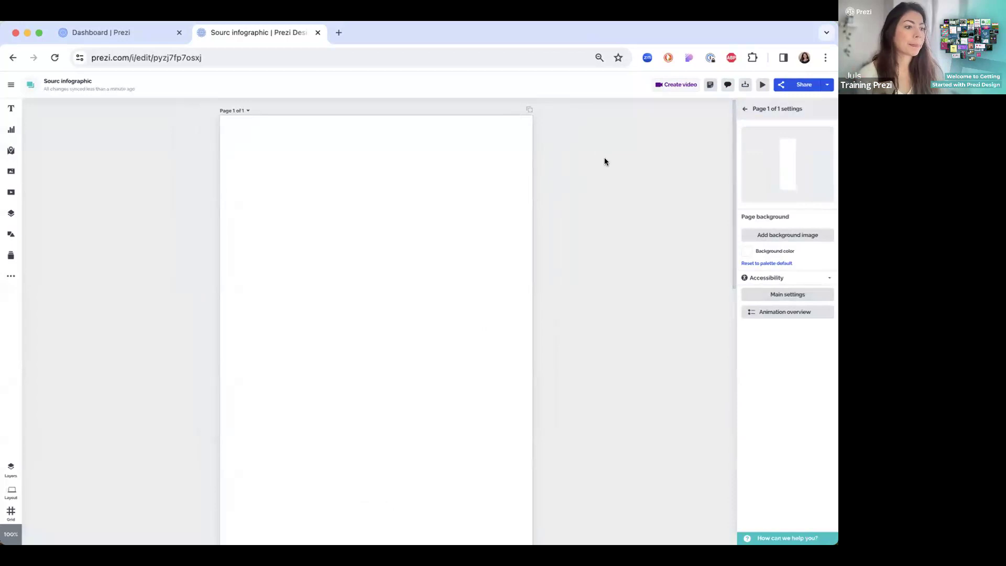
pyautogui.click(582, 160)
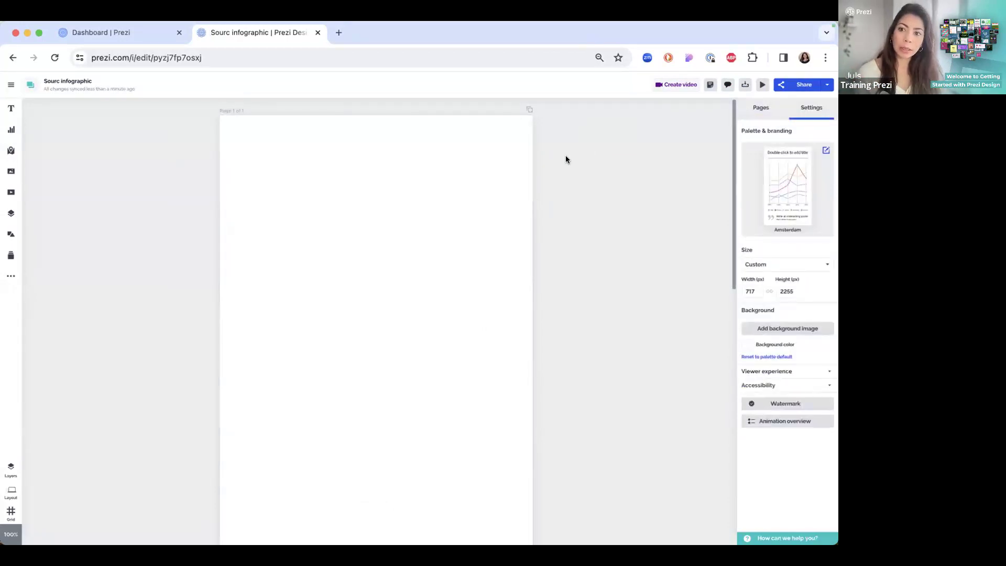
# Look through the insertable content types, from text, charts, maps and graphics to elements, shapes, the personal library and integrations.
pyautogui.click(11, 107)
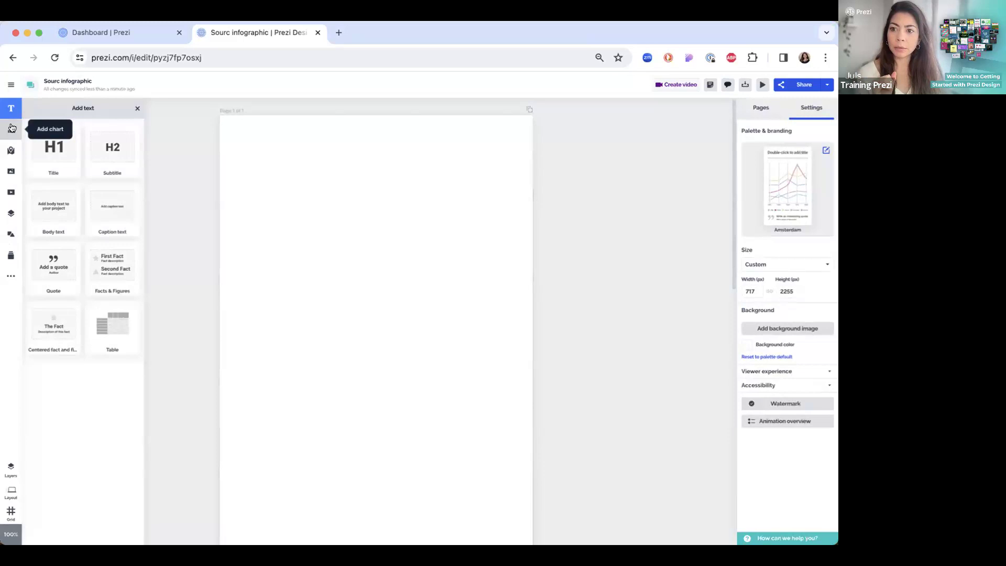
pyautogui.click(11, 128)
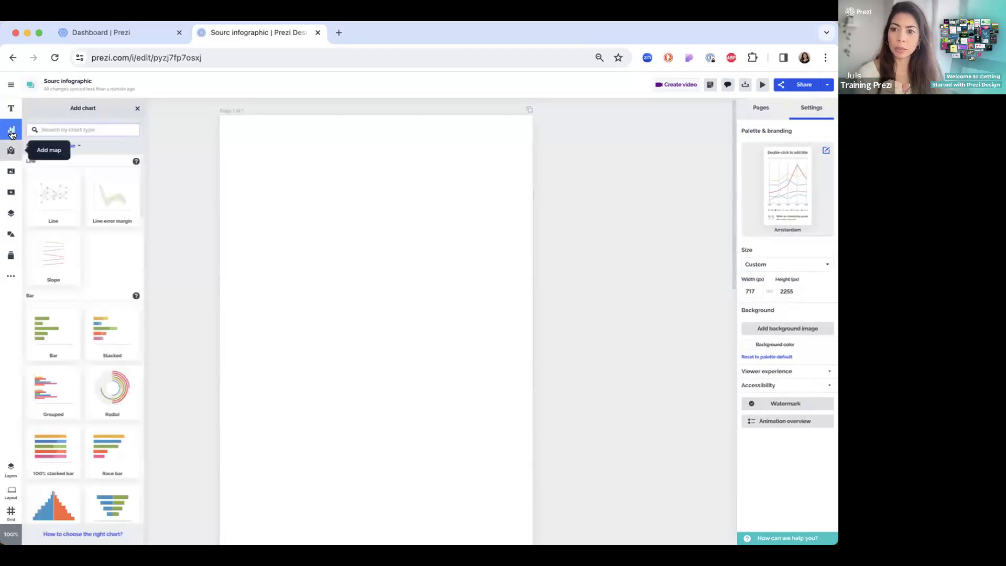
pyautogui.click(10, 152)
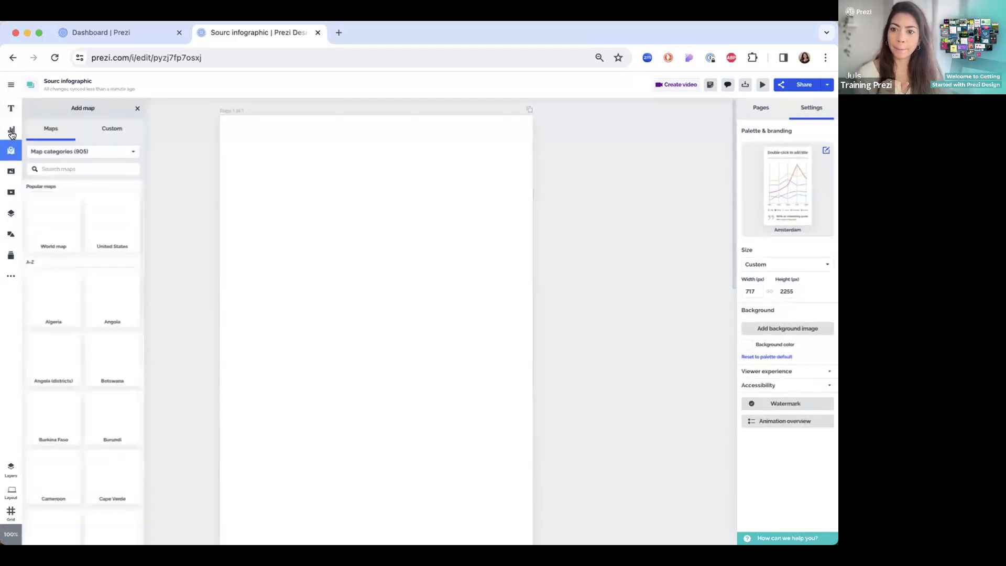
pyautogui.click(10, 170)
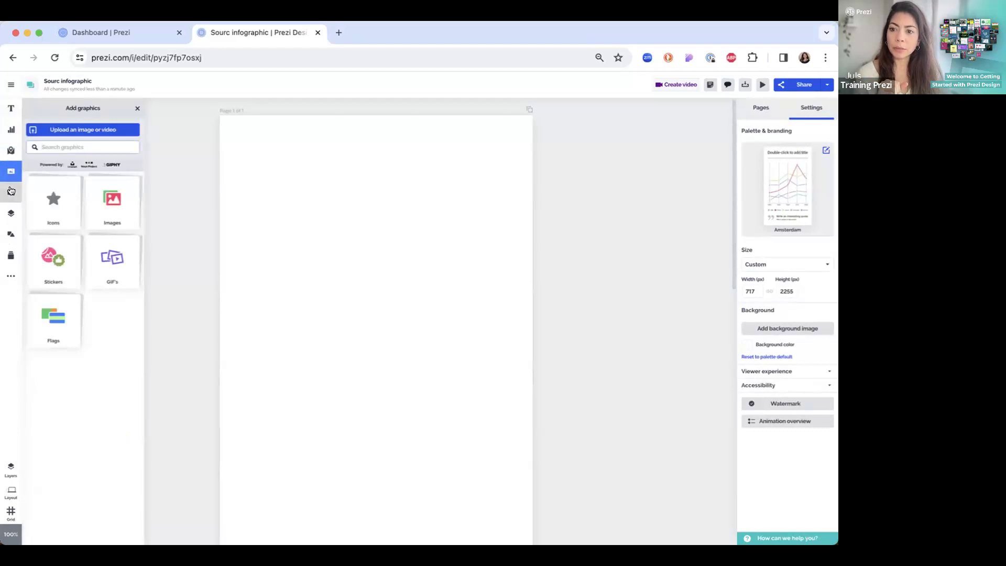
pyautogui.click(10, 191)
pyautogui.click(11, 214)
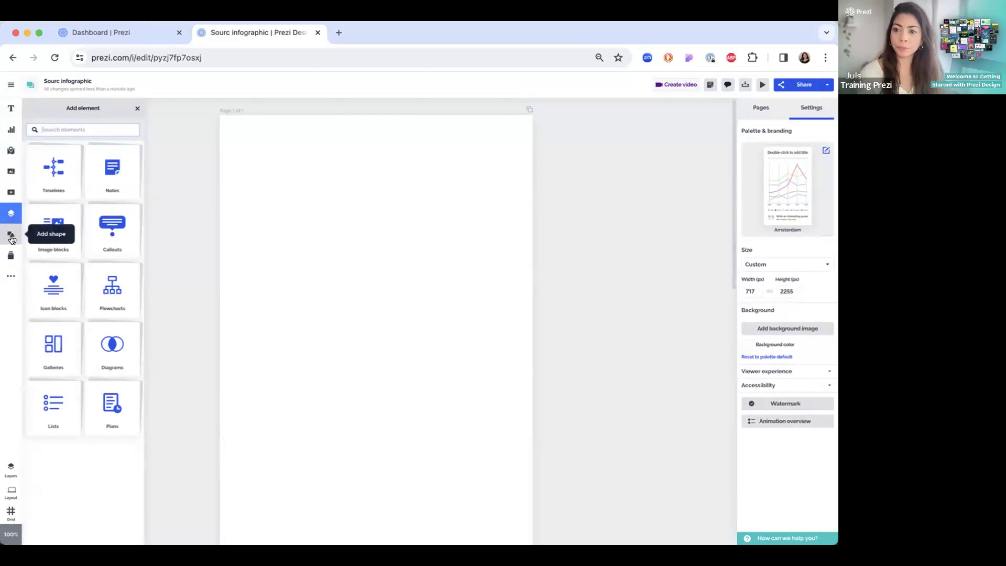
pyautogui.click(10, 236)
pyautogui.click(9, 257)
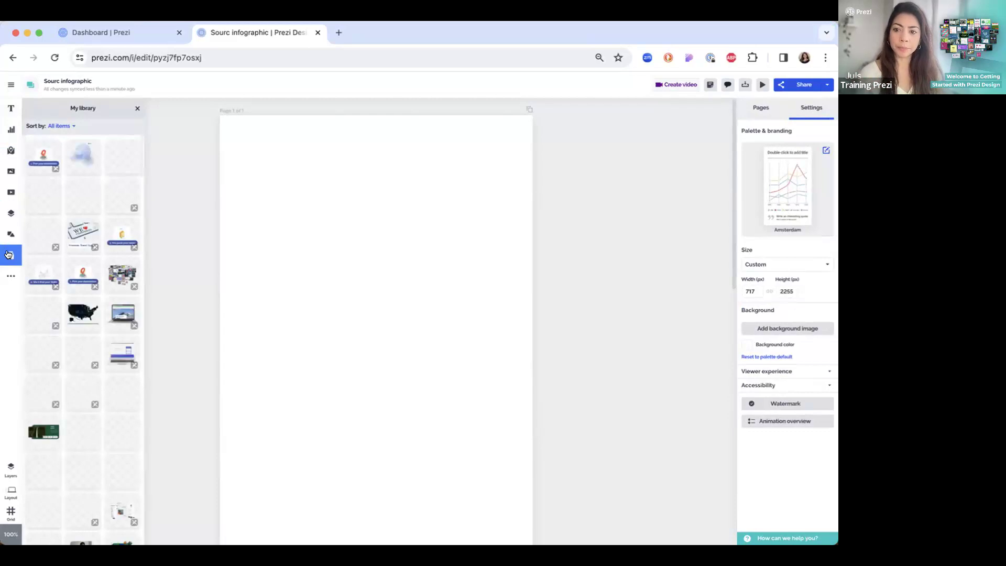
pyautogui.click(9, 279)
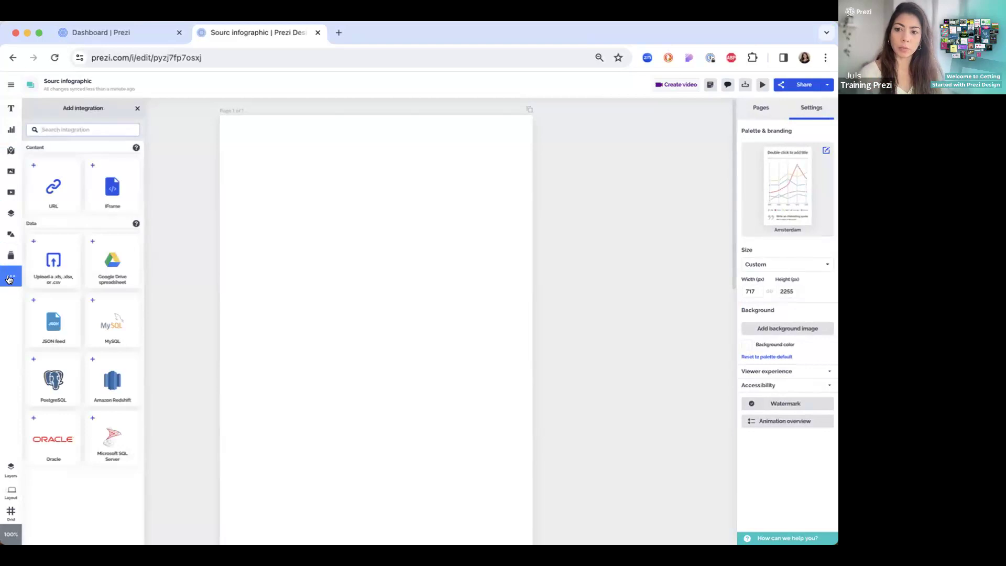
pyautogui.click(9, 279)
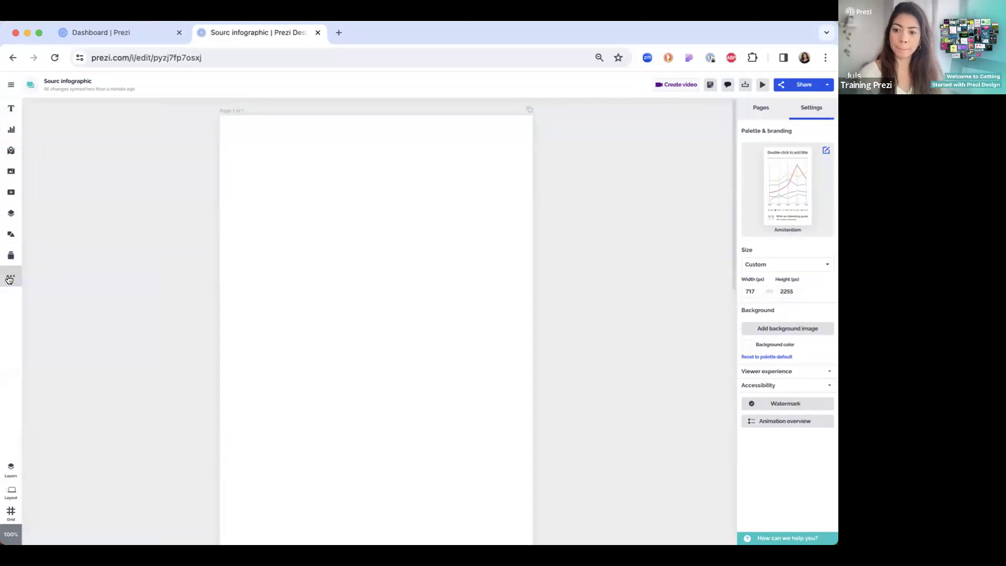
# Insert a title text near the page's upper edge and make it read "Sales Data for Q1 2024".
pyautogui.click(11, 108)
pyautogui.click(53, 151)
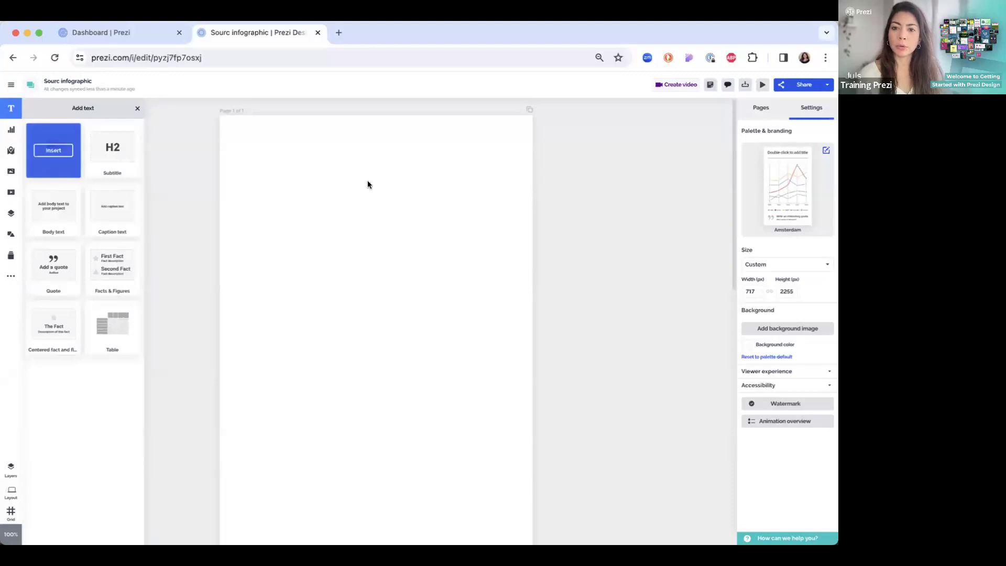
pyautogui.click(312, 153)
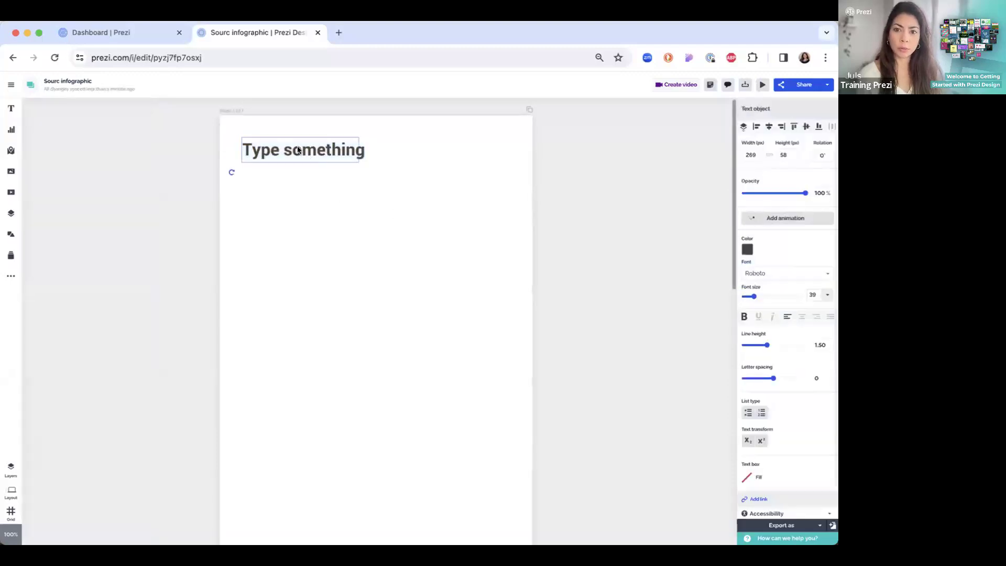
pyautogui.doubleClick(297, 148)
pyautogui.write('Sales ')
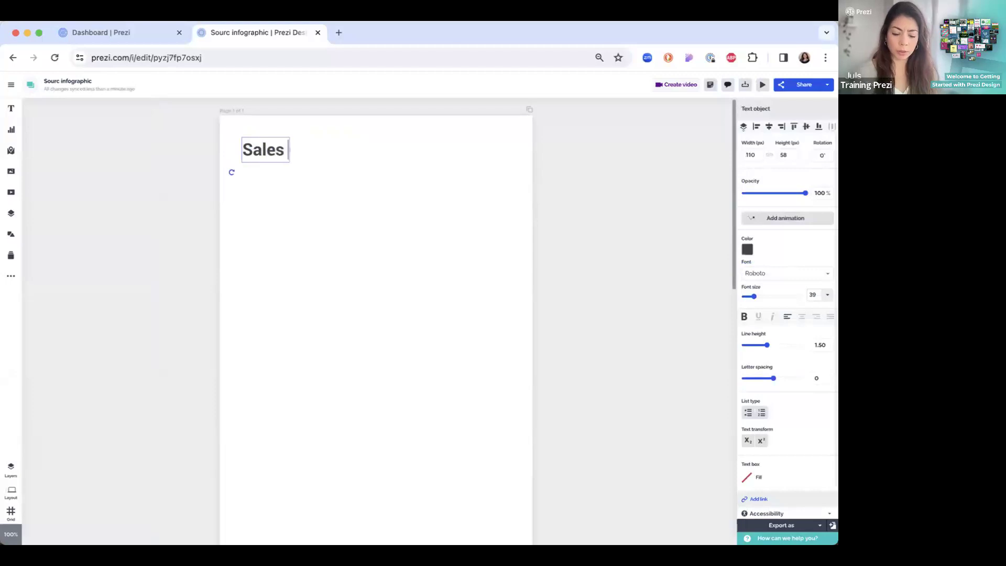
pyautogui.write('Data for')
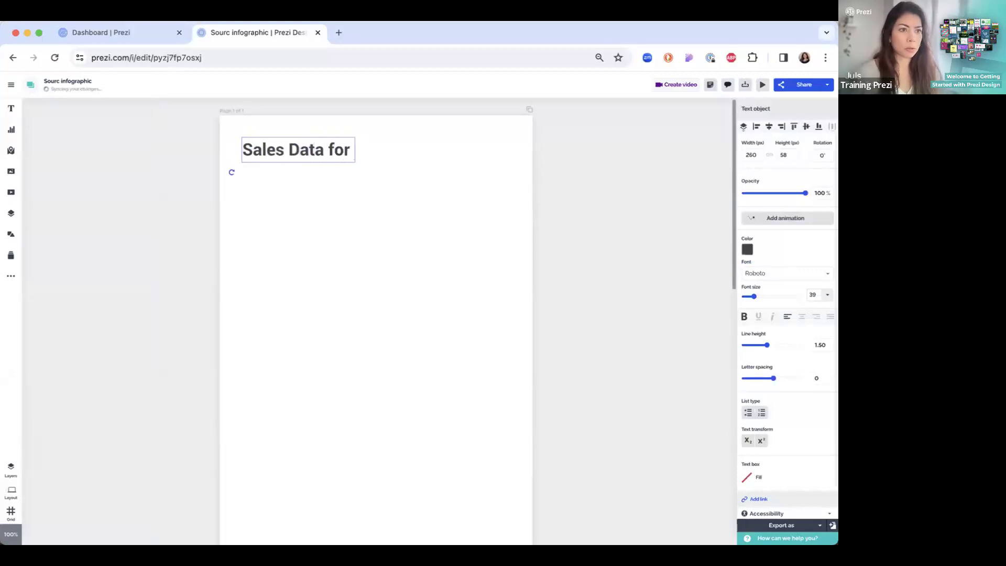
pyautogui.write(' Q2')
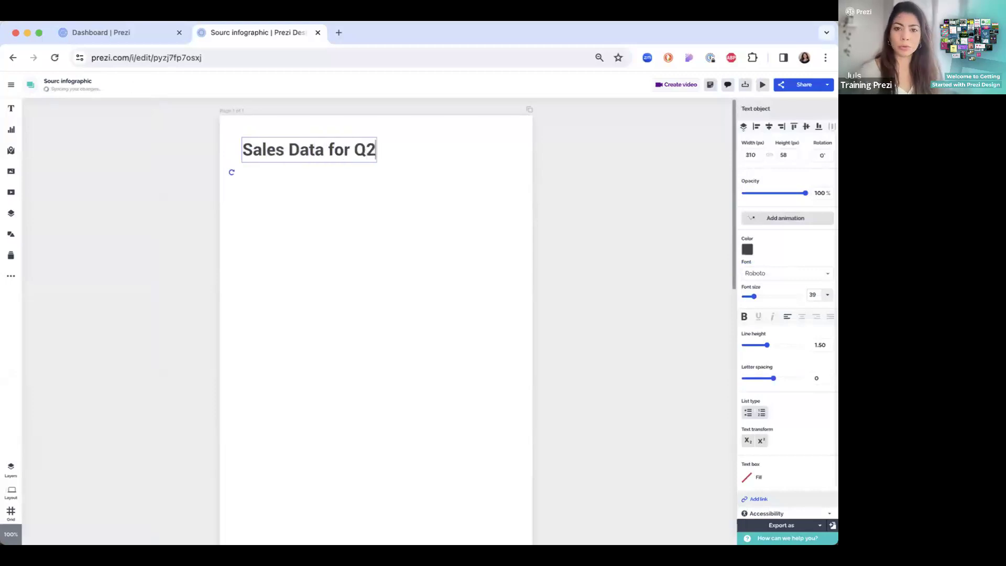
pyautogui.write('2024')
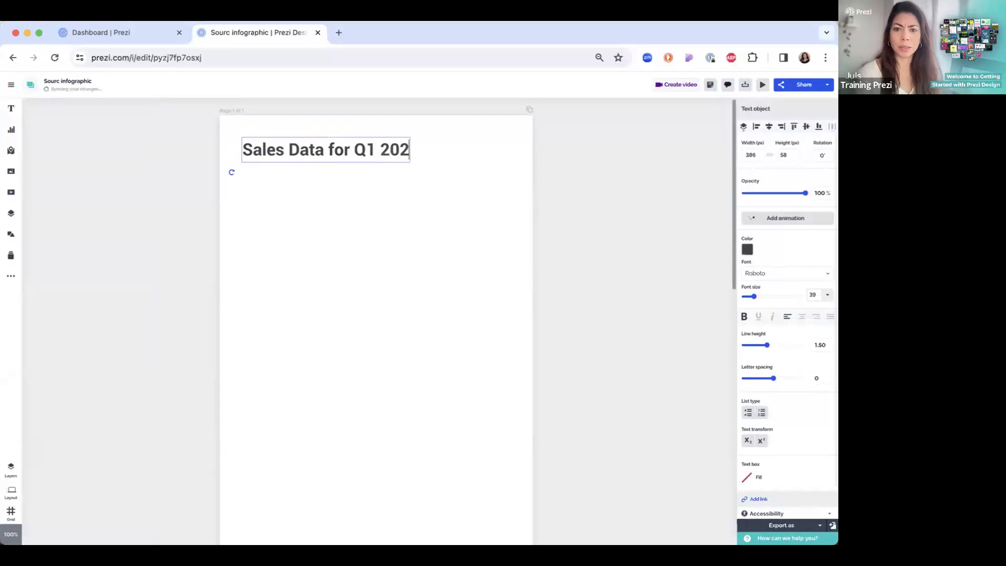
# Move the title slightly lower on the page and enlarge it freehand to about 469 × 67 px.
pyautogui.click(331, 165)
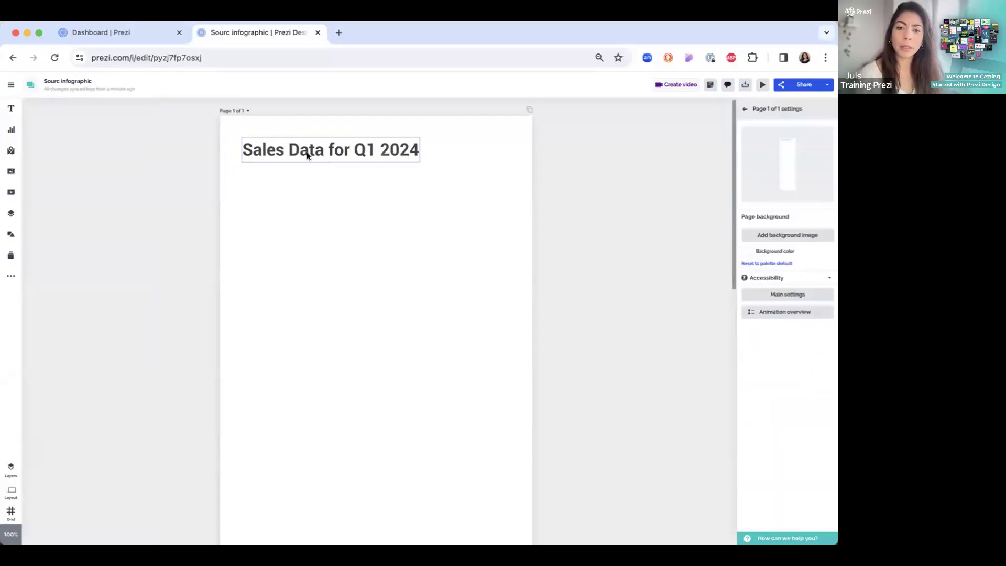
pyautogui.click(306, 152)
pyautogui.moveTo(303, 151); pyautogui.dragTo(319, 168)
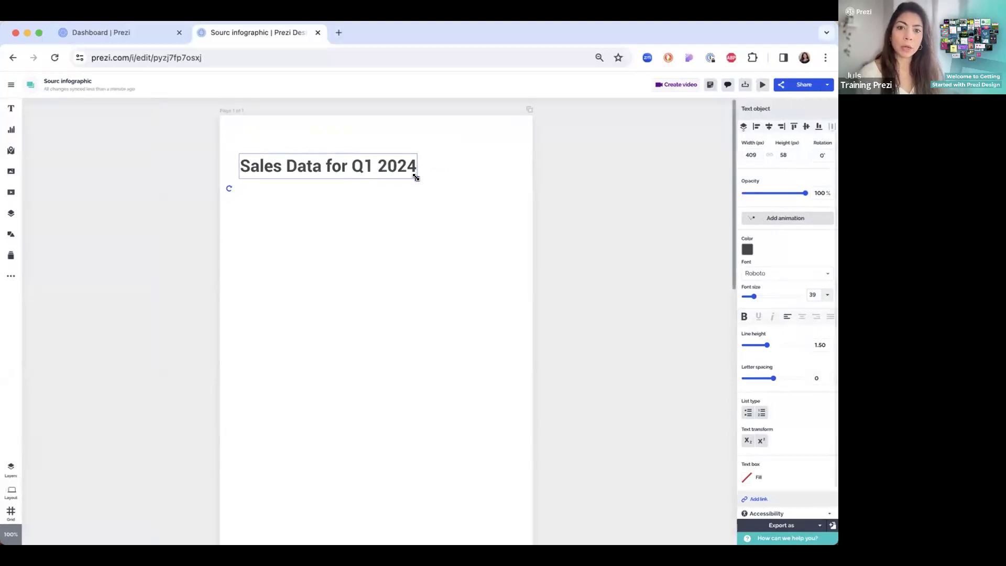
pyautogui.moveTo(416, 177)
pyautogui.mouseDown()
pyautogui.moveTo(479, 202)
pyautogui.moveTo(422, 180)
pyautogui.moveTo(466, 196)
pyautogui.moveTo(451, 180)
pyautogui.moveTo(401, 175)
pyautogui.mouseUp()
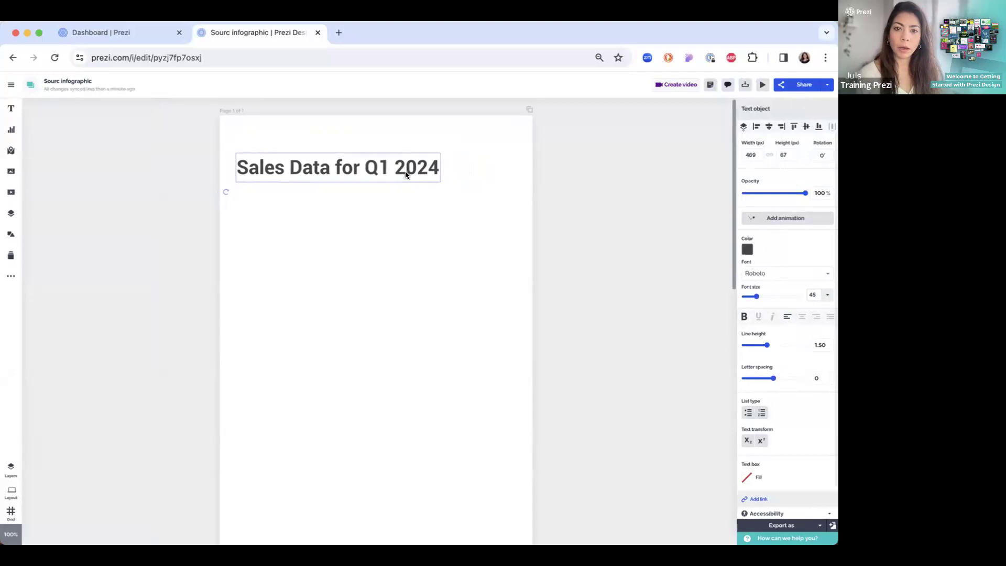
pyautogui.click(407, 211)
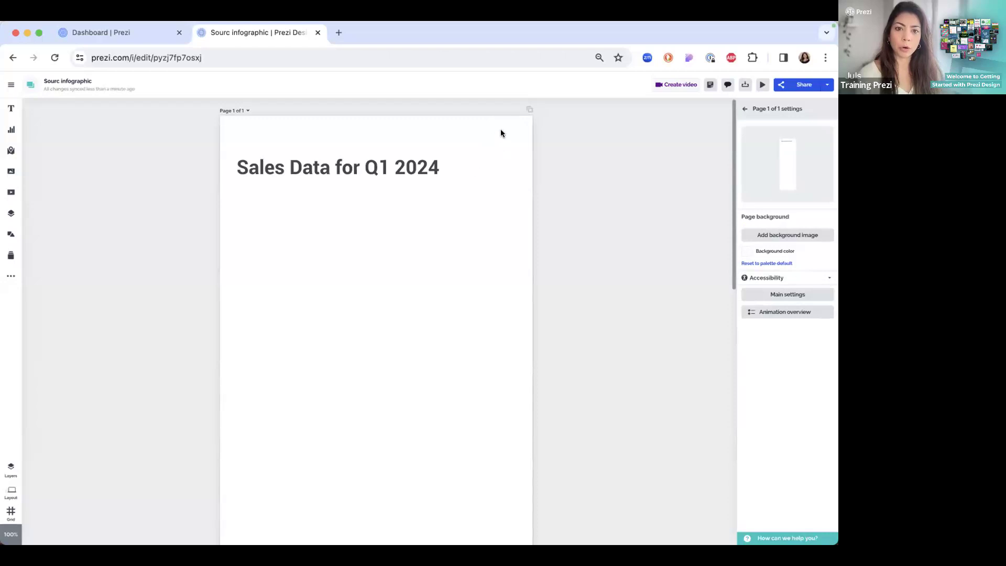
# Look through the insertable graphics categories for icons, images and stickers.
pyautogui.click(11, 173)
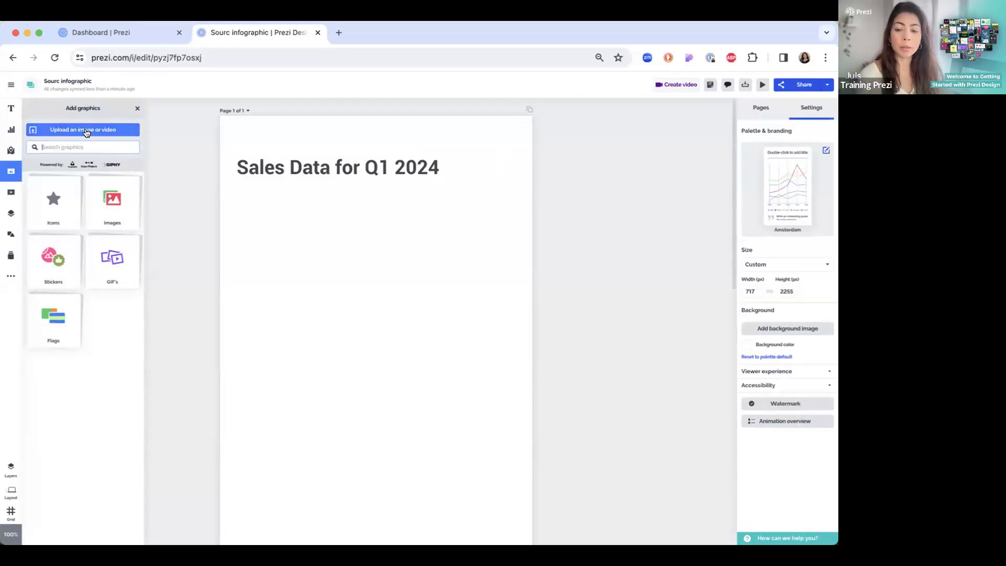
pyautogui.click(53, 187)
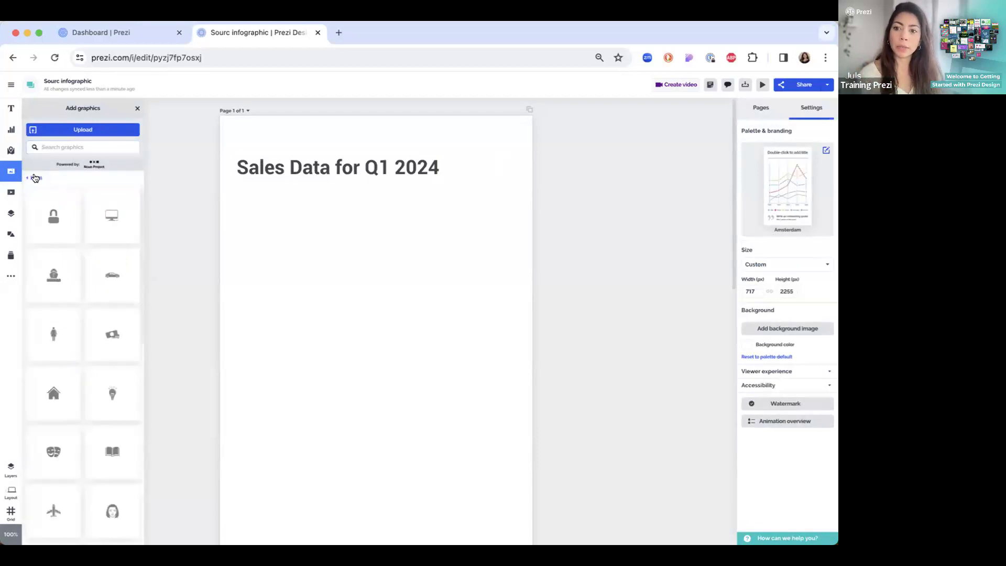
pyautogui.click(34, 177)
pyautogui.click(101, 207)
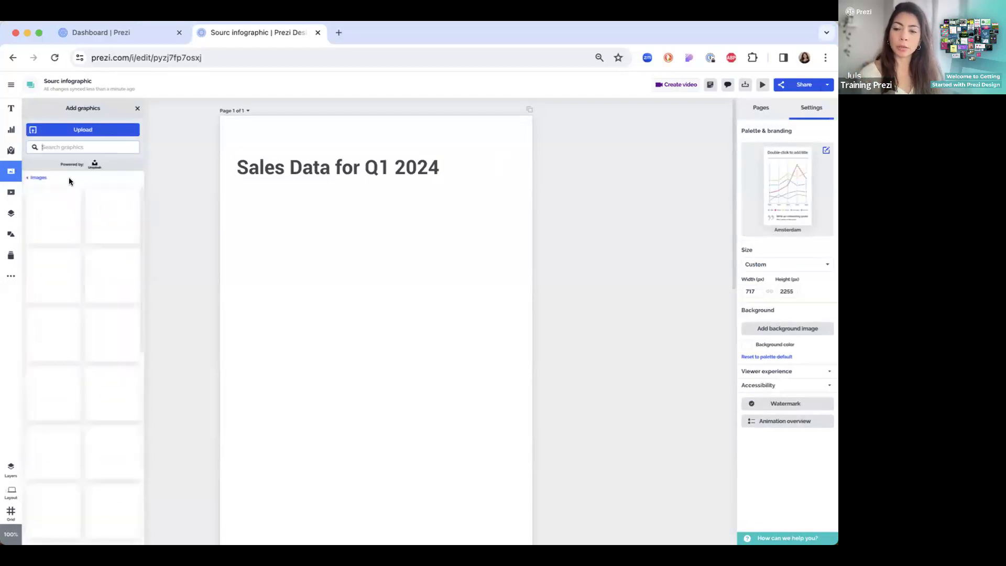
pyautogui.click(39, 179)
pyautogui.click(48, 264)
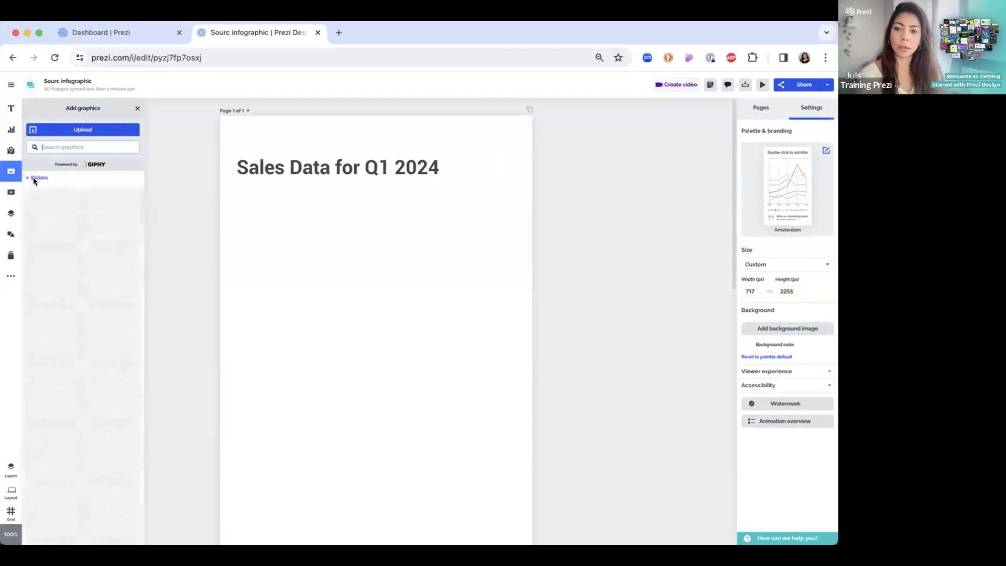
pyautogui.click(34, 179)
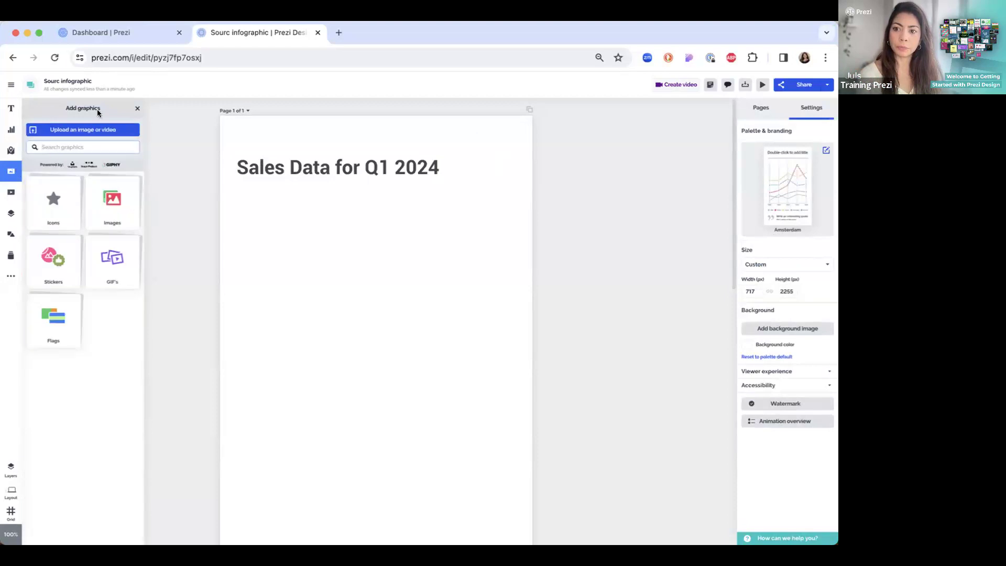
# Upload sourc_logo_dark.png from the Sourc folder, place it in the page's upper-right corner and shift the title just below it.
pyautogui.click(82, 130)
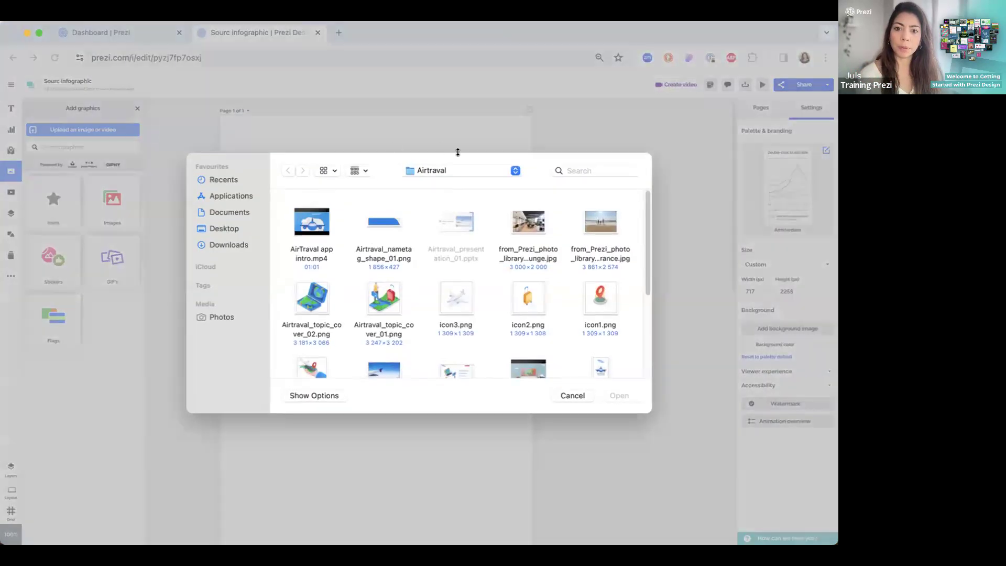
pyautogui.click(427, 172)
pyautogui.click(433, 181)
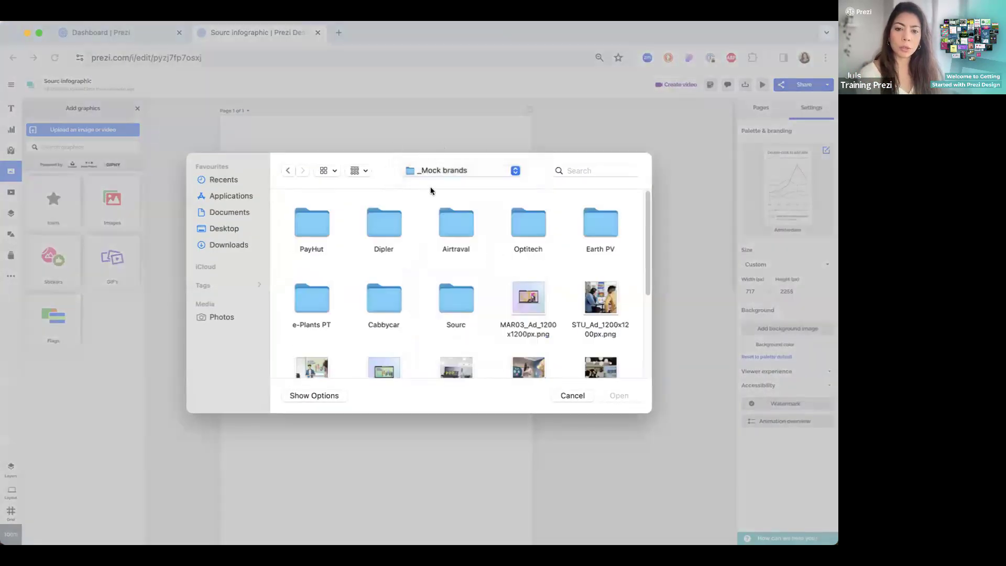
pyautogui.click(446, 303)
pyautogui.doubleClick(446, 303)
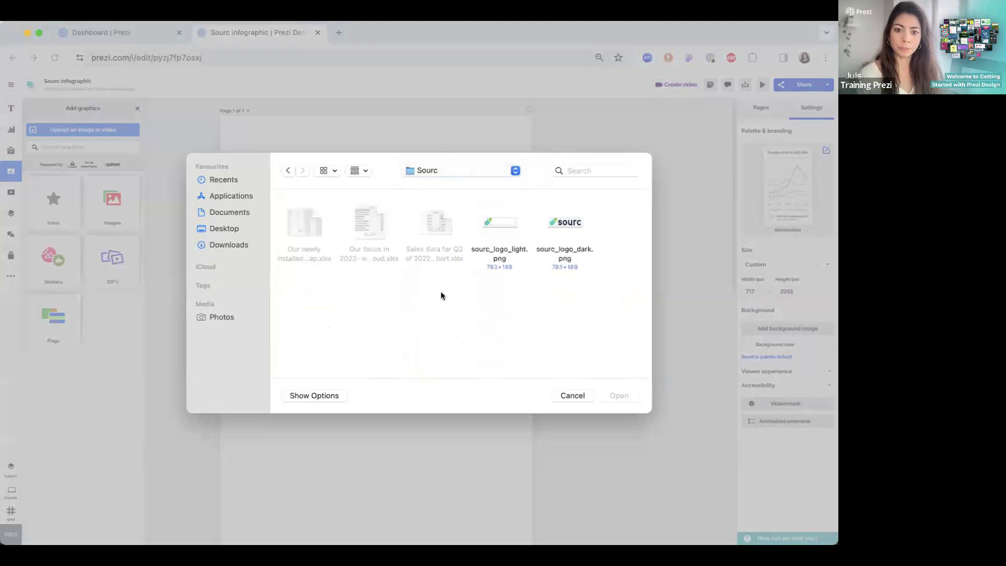
pyautogui.doubleClick(561, 224)
pyautogui.moveTo(370, 198); pyautogui.dragTo(354, 202)
pyautogui.moveTo(337, 212); pyautogui.dragTo(482, 140)
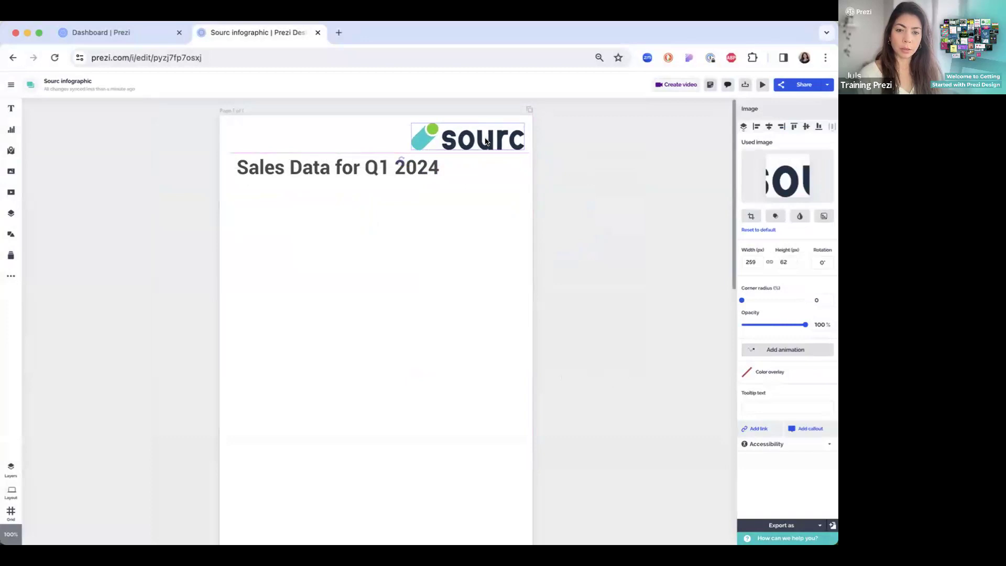
pyautogui.click(416, 183)
pyautogui.moveTo(416, 182); pyautogui.dragTo(414, 182)
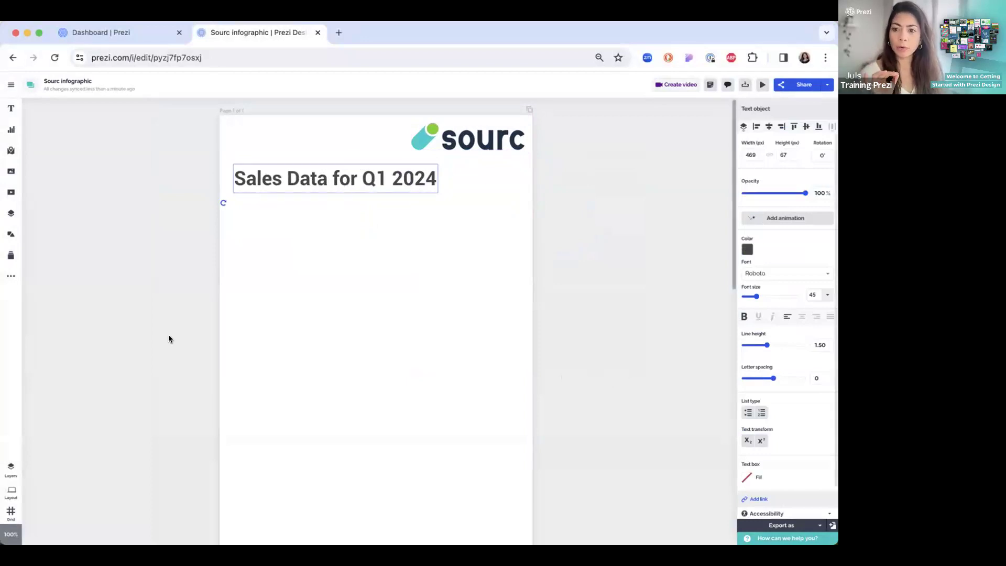
# Insert the teal banner with the green dot from the personal library and move it over the title.
pyautogui.click(10, 259)
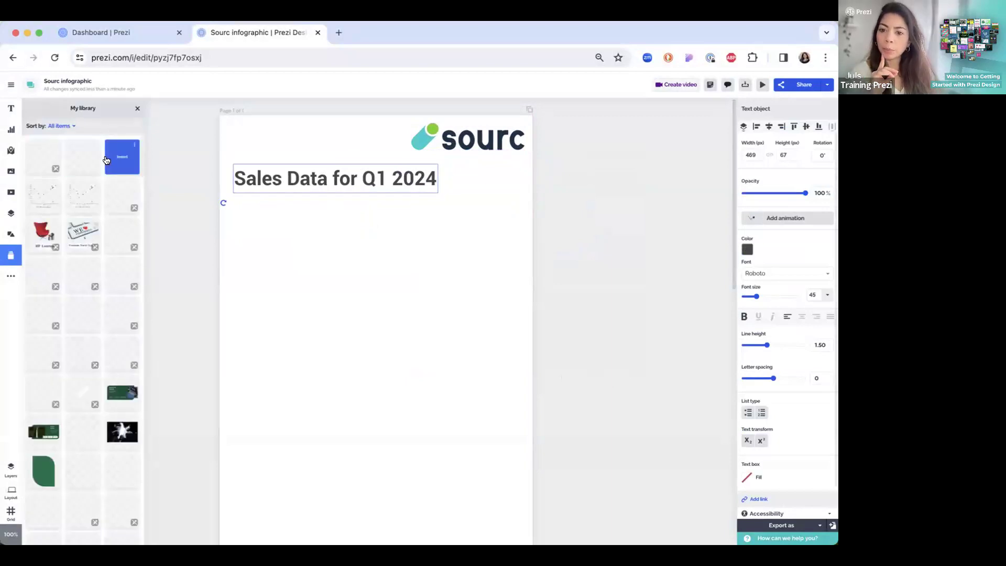
pyautogui.moveTo(141, 173); pyautogui.dragTo(142, 385)
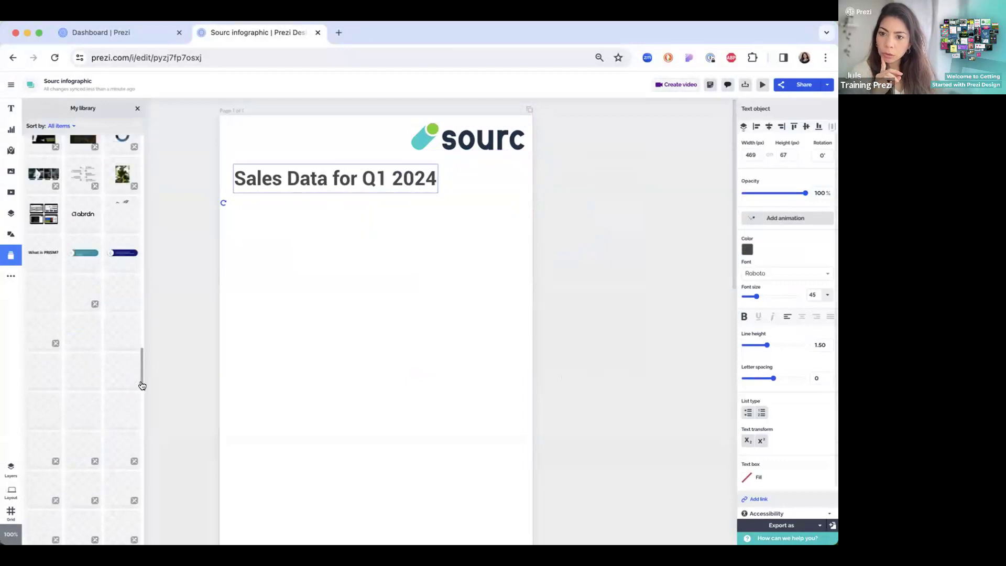
pyautogui.moveTo(142, 386); pyautogui.dragTo(150, 485)
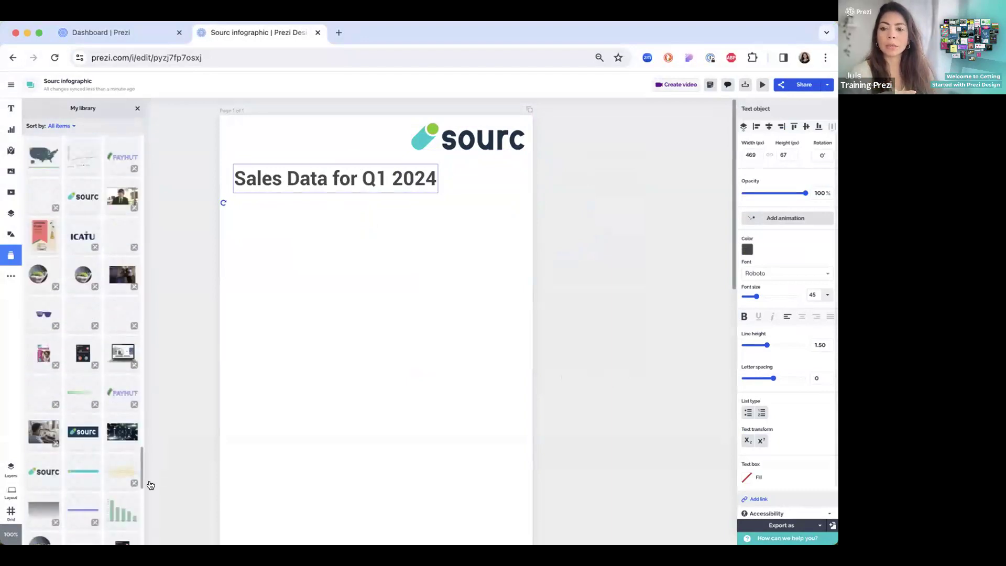
pyautogui.click(85, 471)
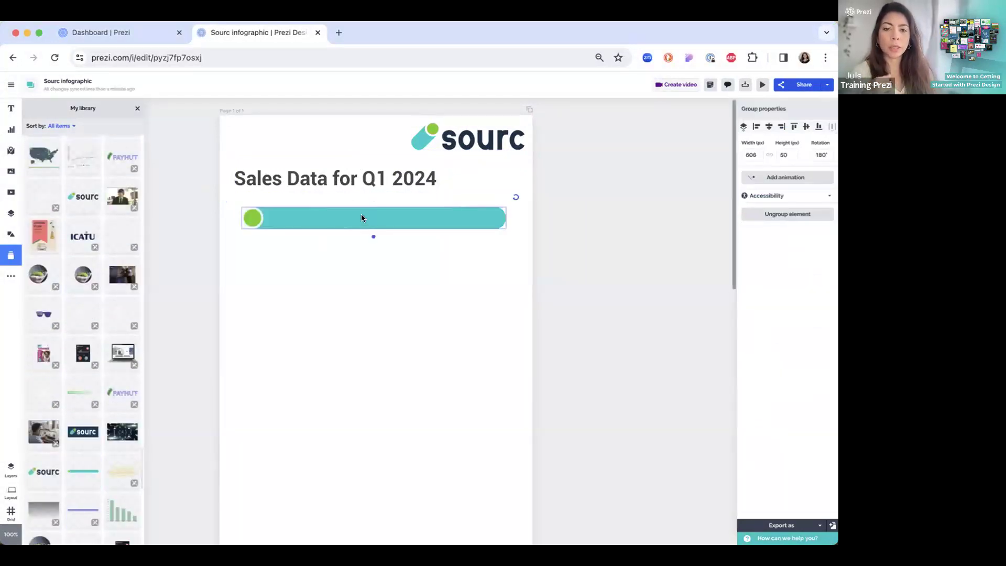
pyautogui.rightClick(362, 217)
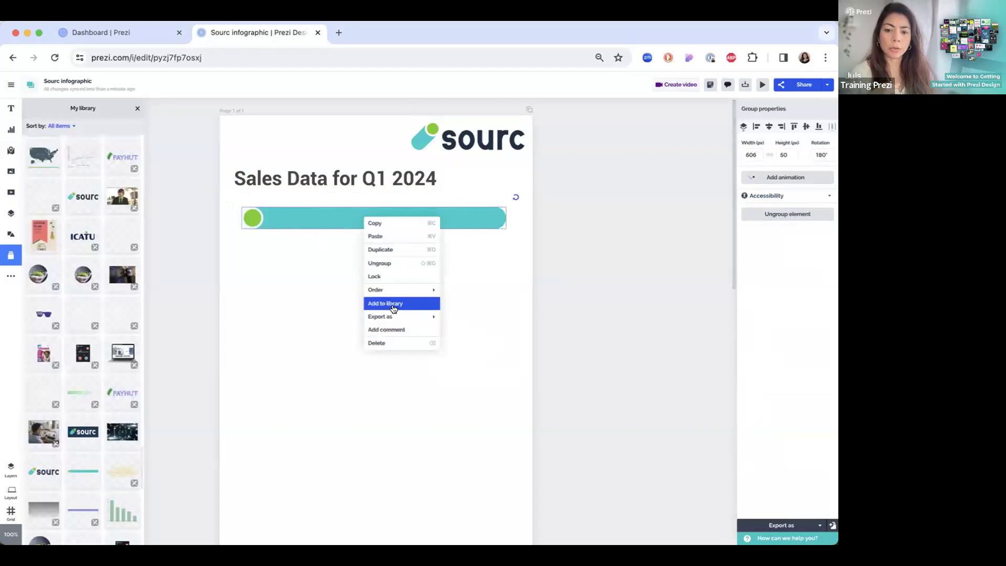
pyautogui.click(297, 263)
pyautogui.moveTo(330, 217); pyautogui.dragTo(317, 181)
# Send the teal banner to the back, behind the title text.
pyautogui.rightClick(317, 183)
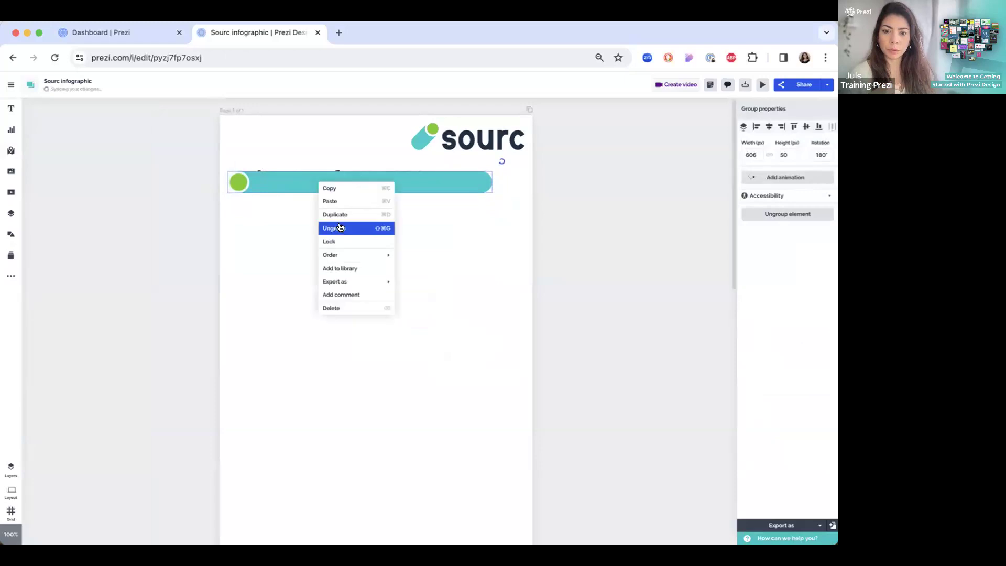
pyautogui.moveTo(354, 255)
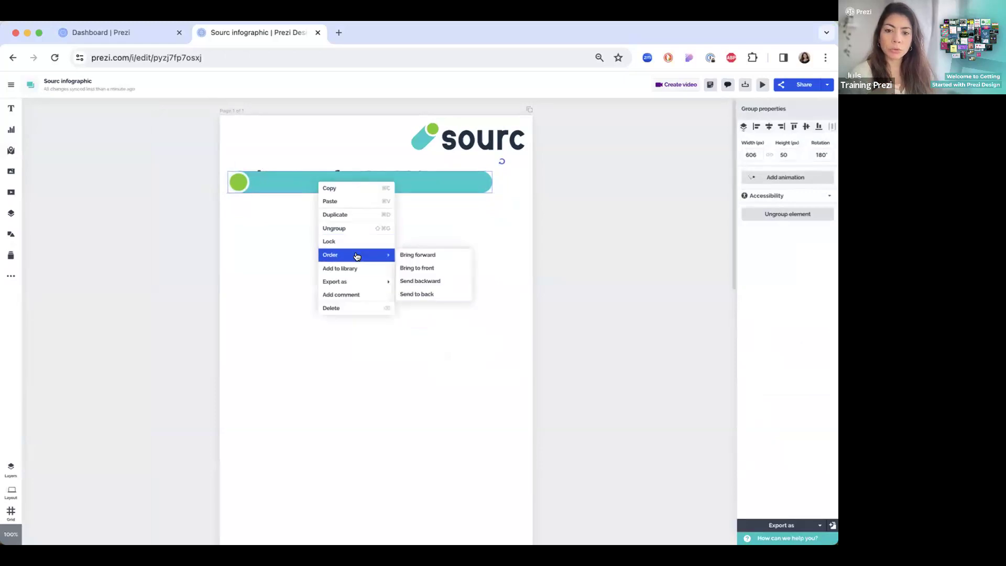
pyautogui.click(420, 260)
pyautogui.rightClick(293, 185)
pyautogui.click(405, 286)
pyautogui.rightClick(323, 179)
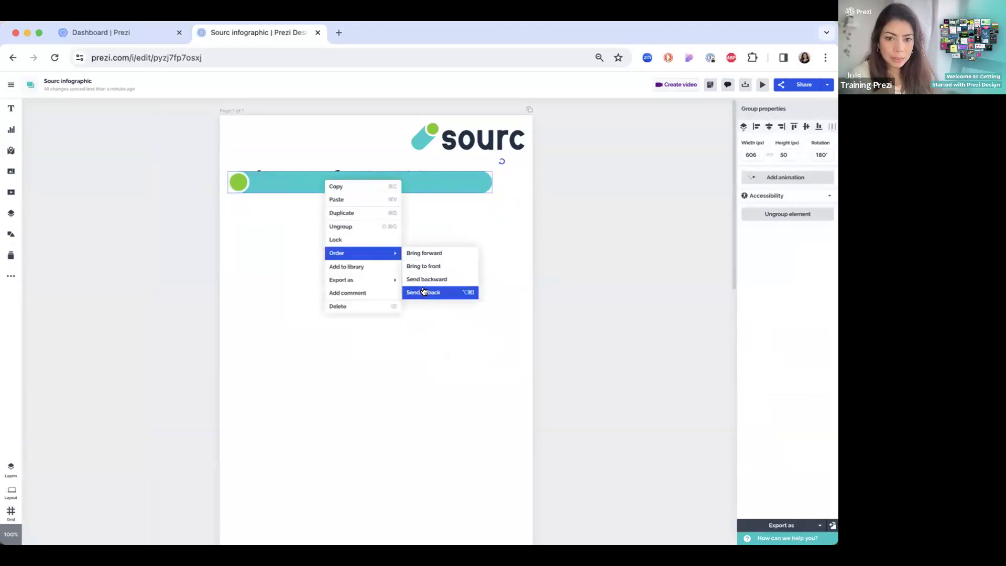
pyautogui.click(422, 292)
# Fit the title on the banner by shrinking it to about 447 × 64 px and enlarging the banner toward the page's right edge.
pyautogui.click(334, 180)
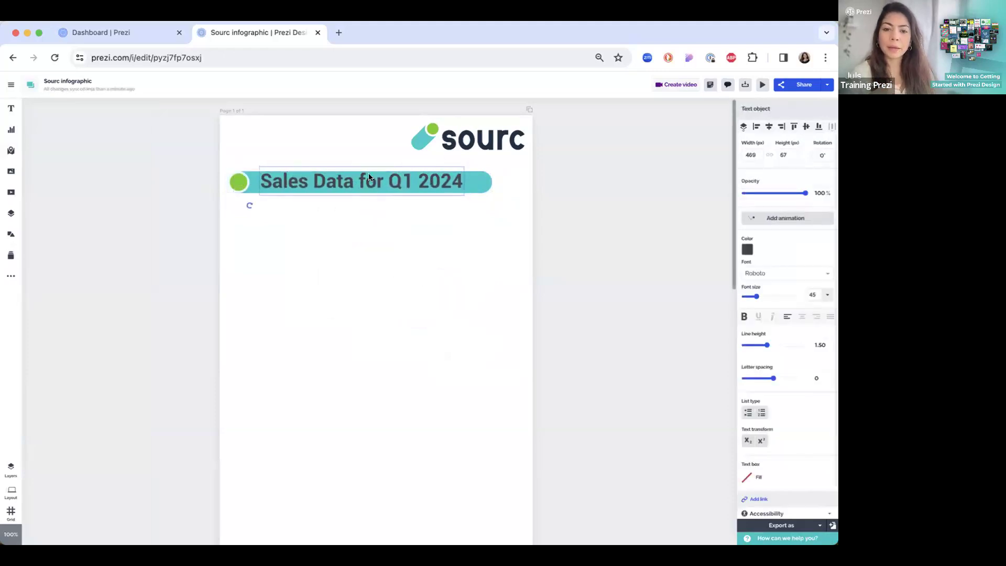
pyautogui.click(485, 184)
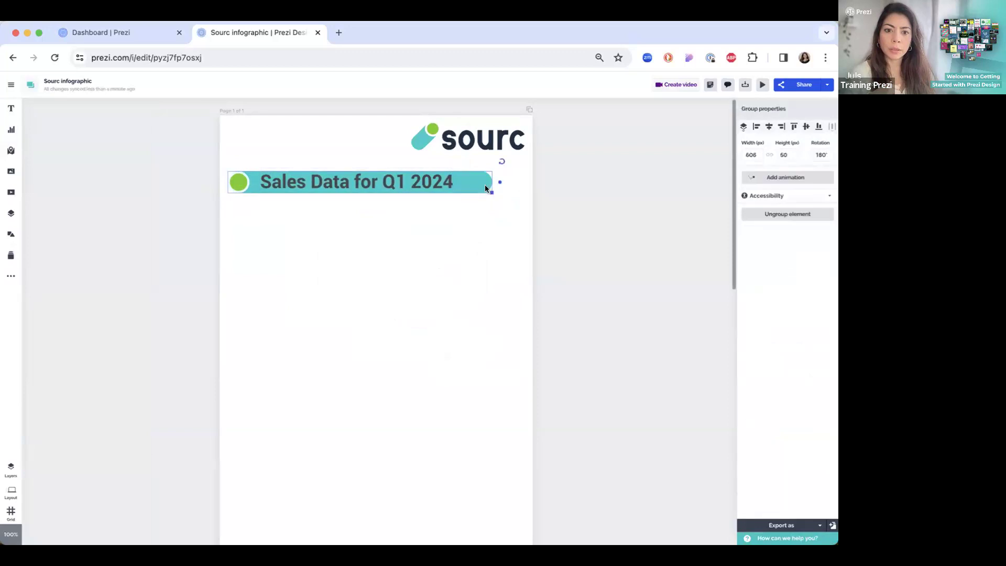
pyautogui.moveTo(492, 191); pyautogui.dragTo(515, 204)
pyautogui.click(388, 185)
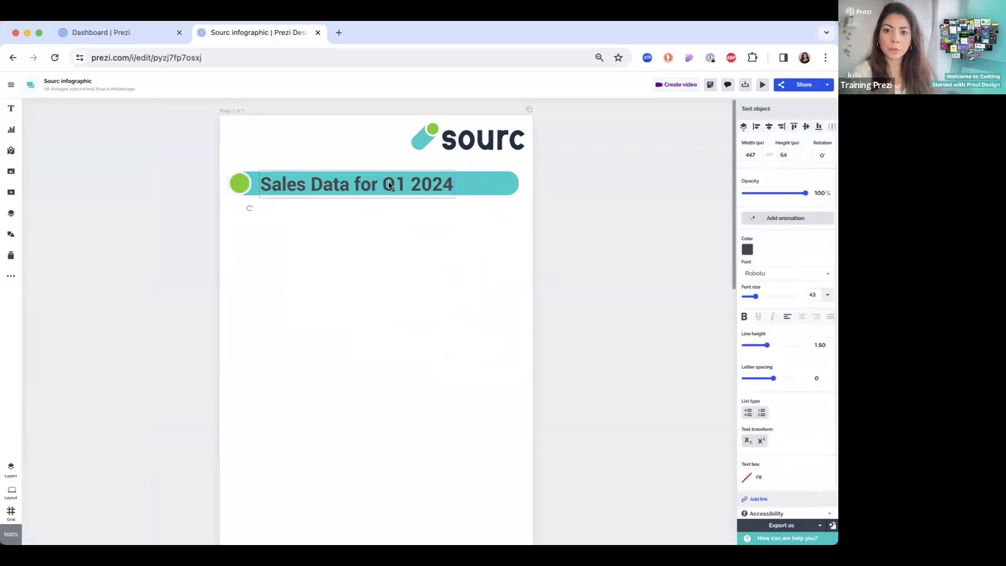
pyautogui.click(454, 215)
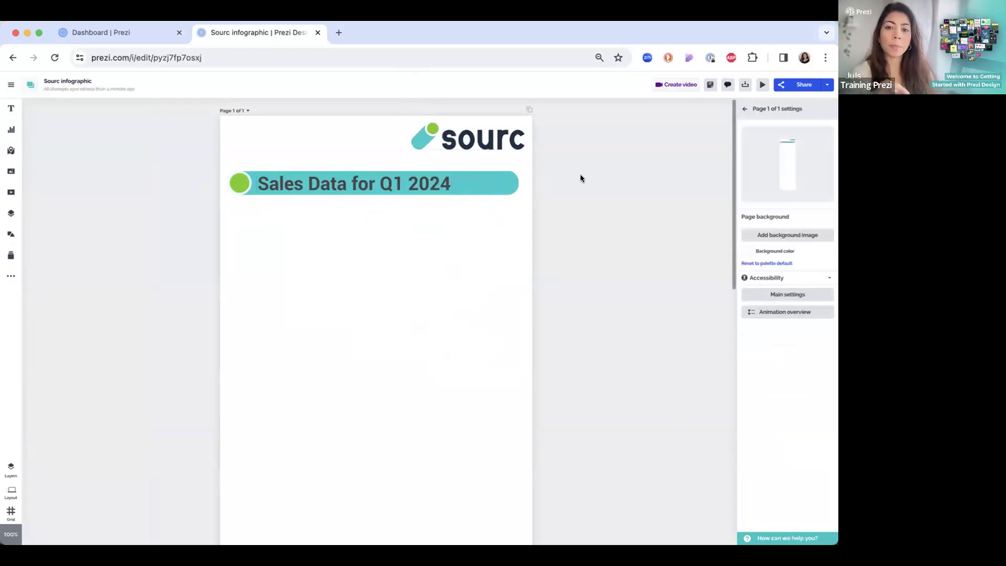
# Return to the infographic's main settings and open its palette and branding choices for changing.
pyautogui.click(745, 108)
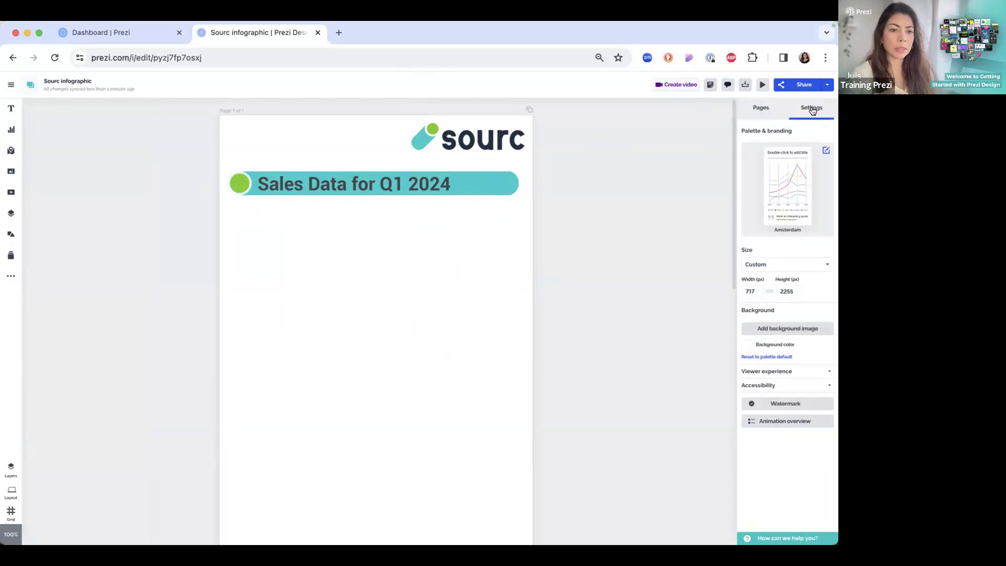
pyautogui.moveTo(797, 184)
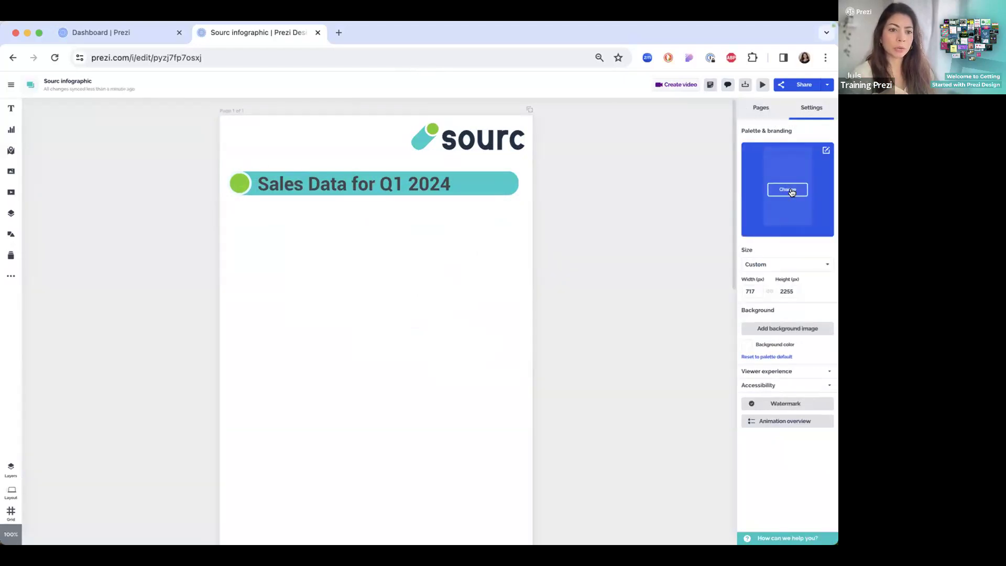
pyautogui.click(791, 190)
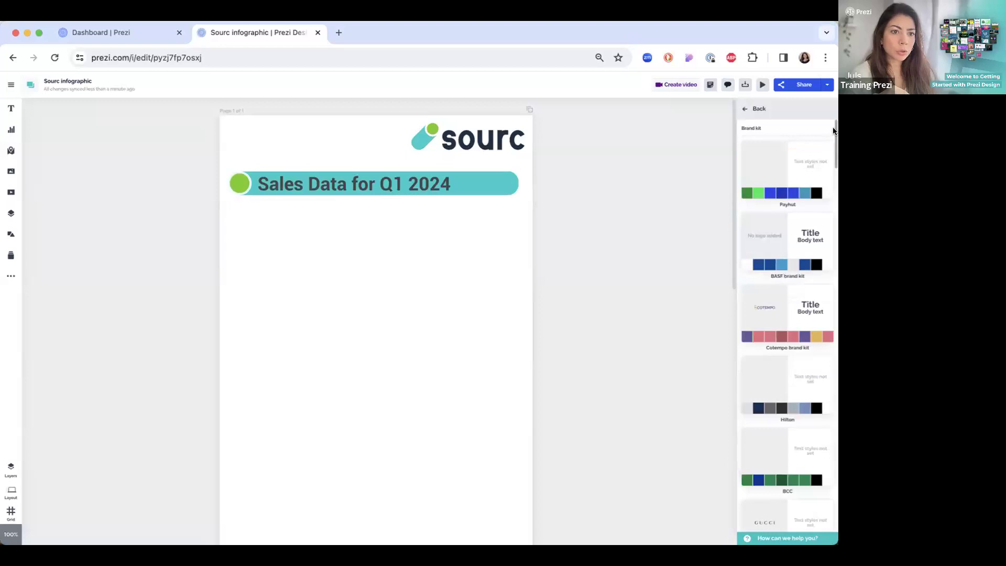
# Try the Boston, Athens, Geneva, Sydney, Cape Town, Berlin, Oslo and Singapore palettes on the infographic.
pyautogui.moveTo(835, 129); pyautogui.dragTo(833, 420)
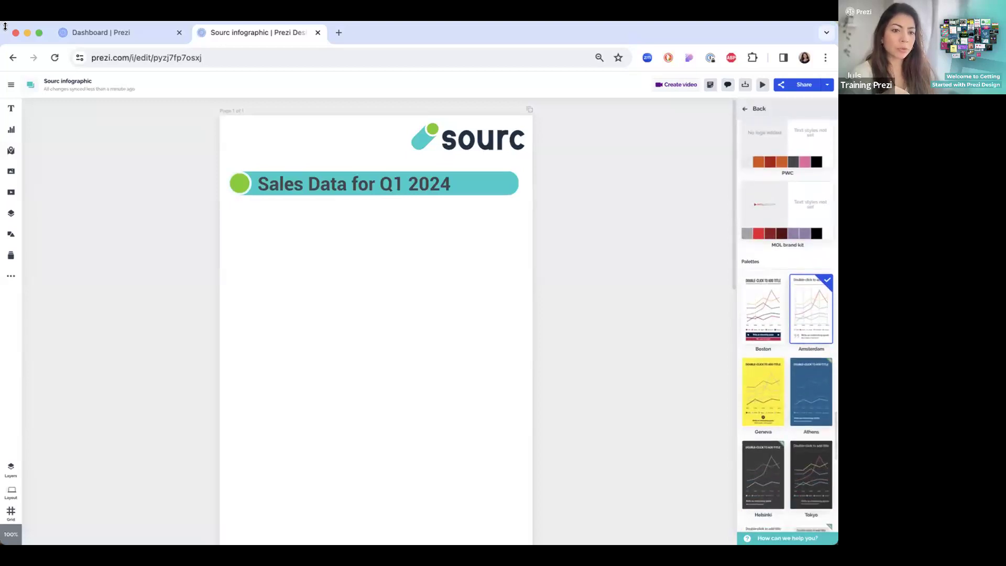
pyautogui.scroll(-3, 790, 232)
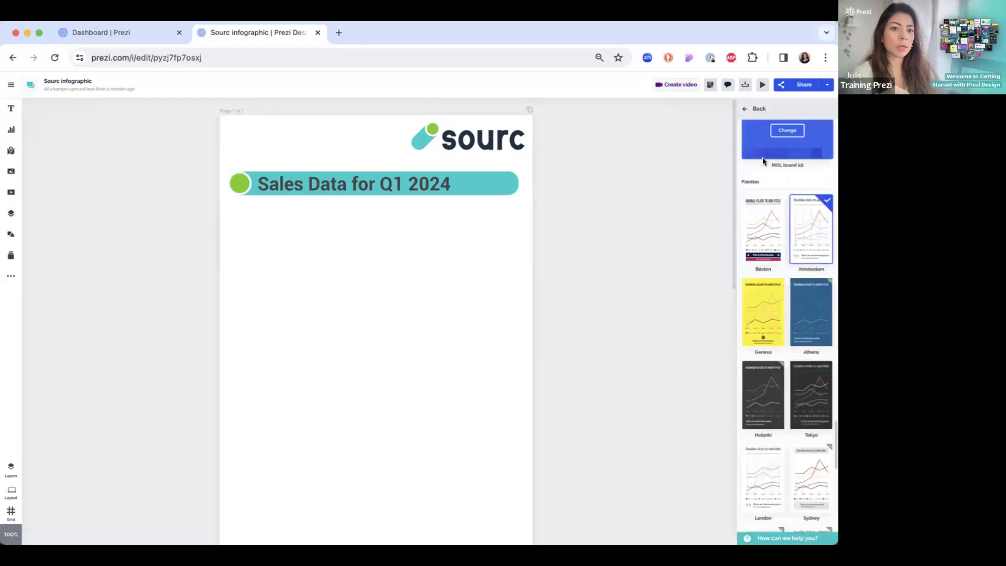
pyautogui.click(771, 212)
pyautogui.scroll(-1, 771, 212)
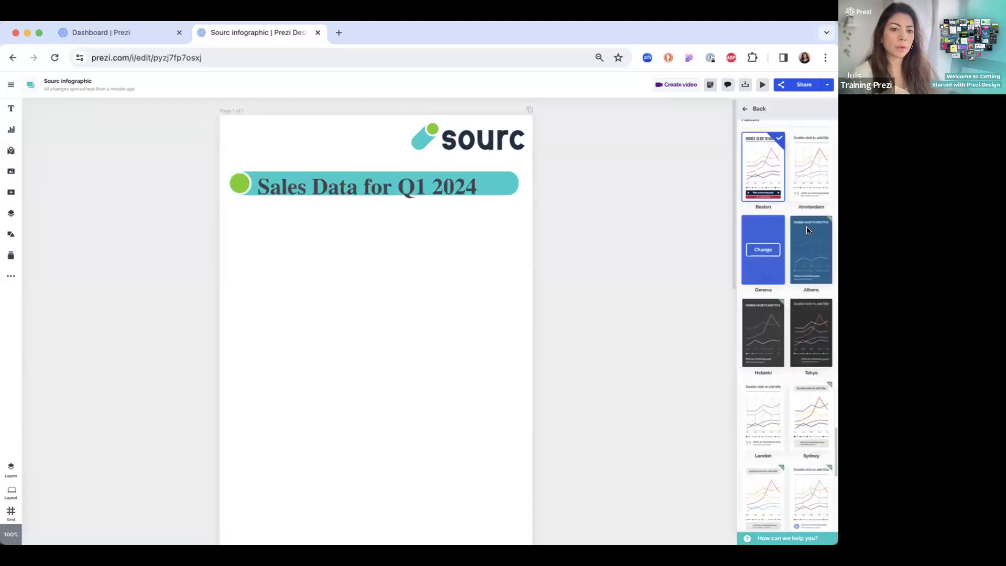
pyautogui.click(808, 232)
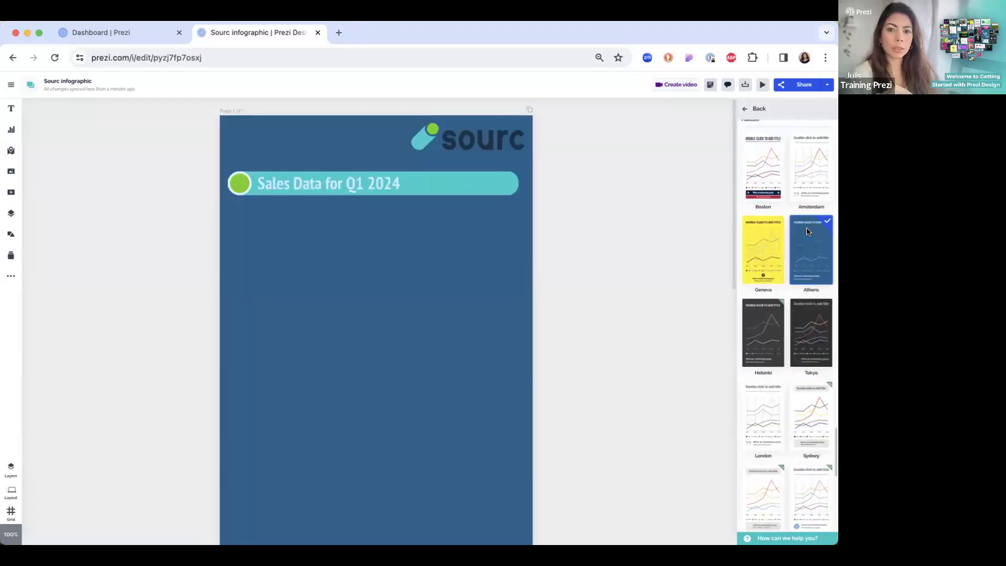
pyautogui.click(768, 237)
pyautogui.click(805, 397)
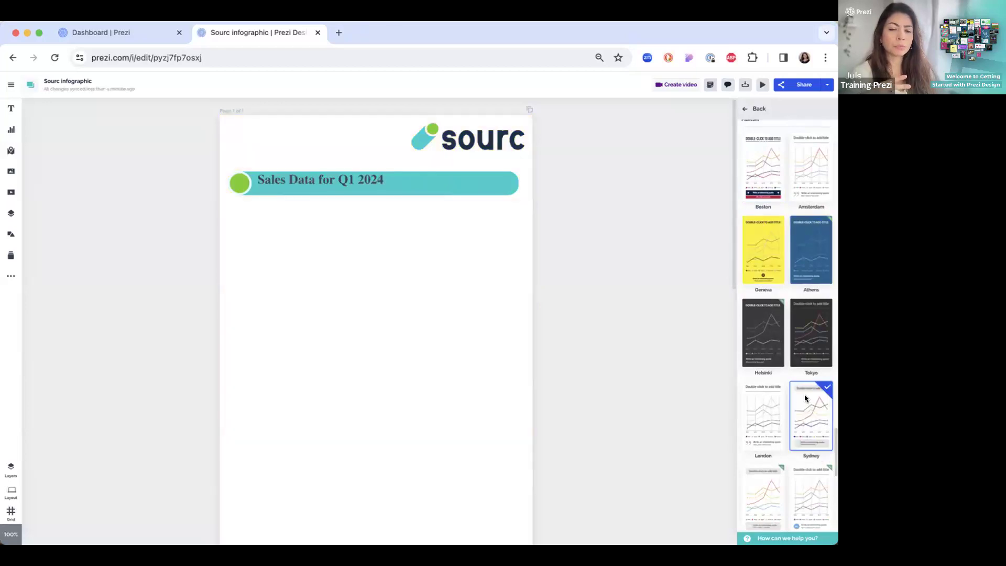
pyautogui.scroll(-2, 804, 336)
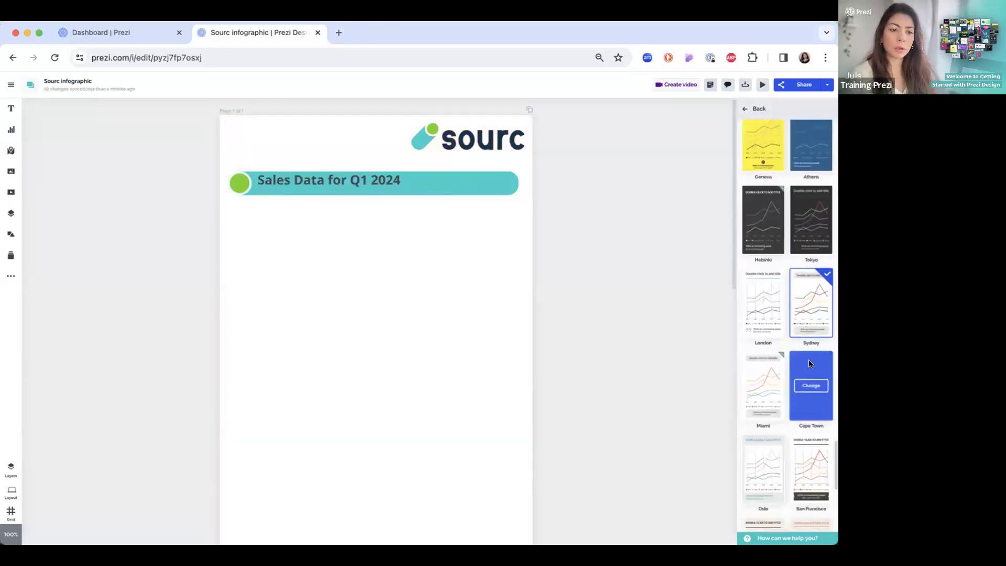
pyautogui.click(808, 361)
pyautogui.scroll(-2, 806, 361)
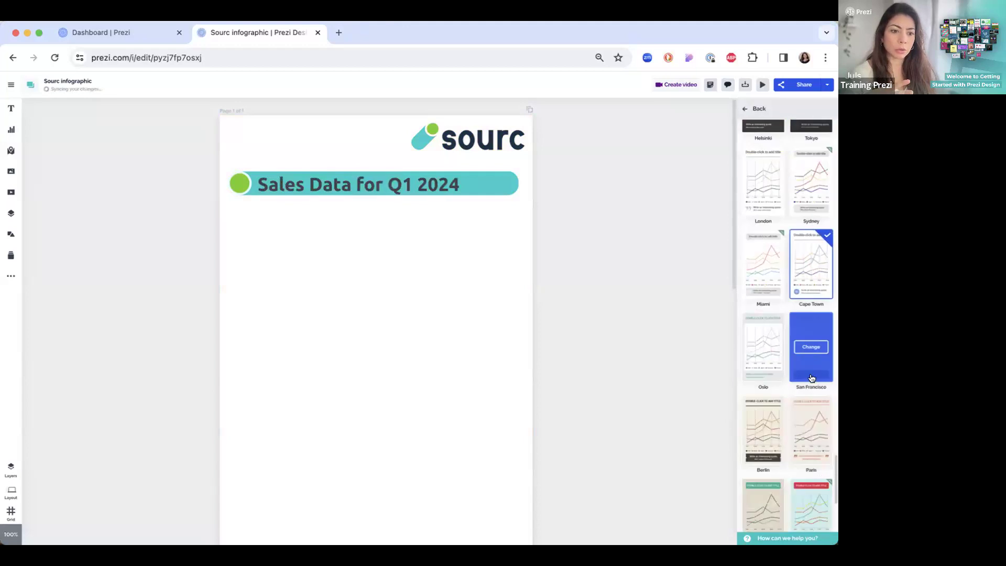
pyautogui.scroll(-1, 811, 377)
pyautogui.click(763, 376)
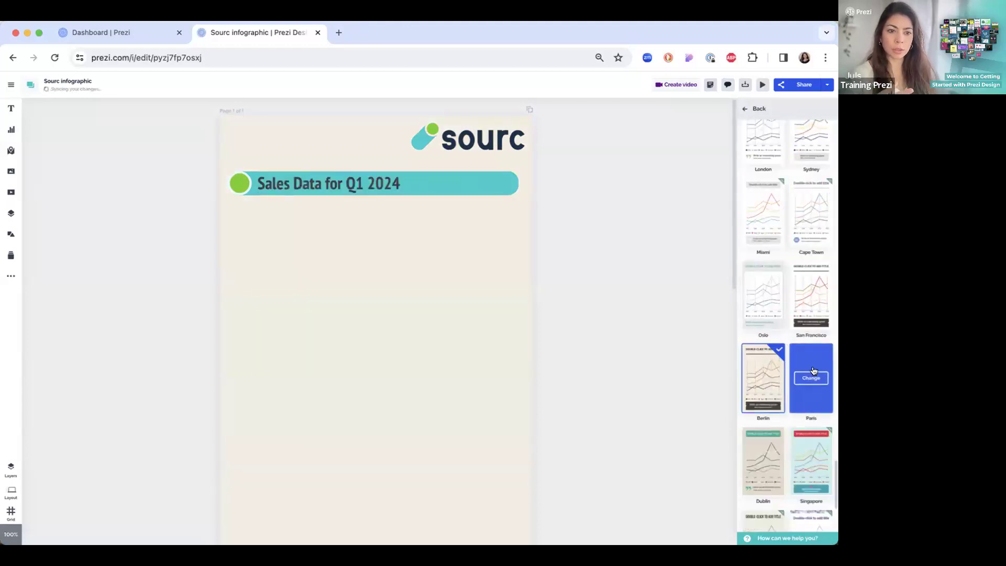
pyautogui.click(775, 286)
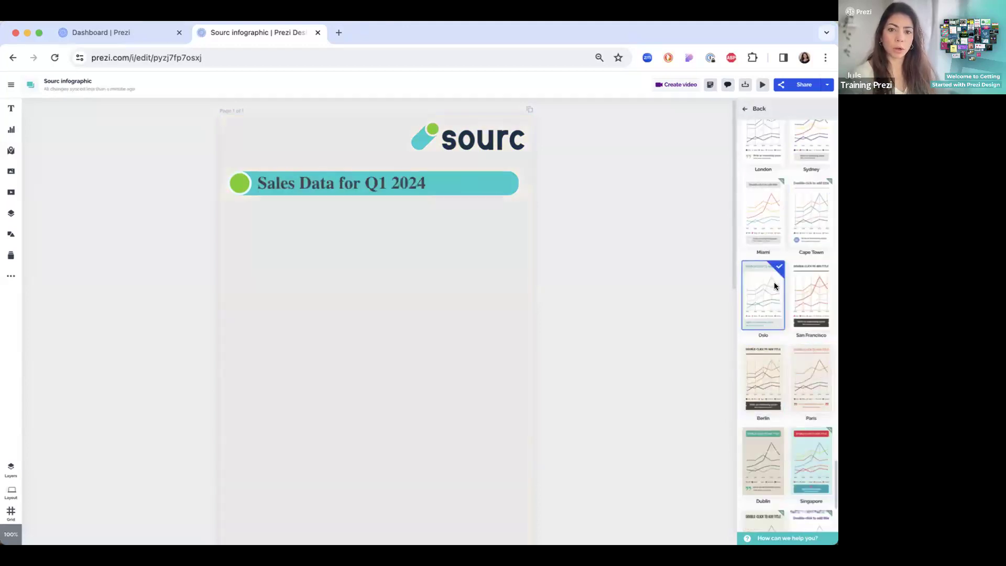
pyautogui.scroll(-1, 811, 455)
pyautogui.click(810, 405)
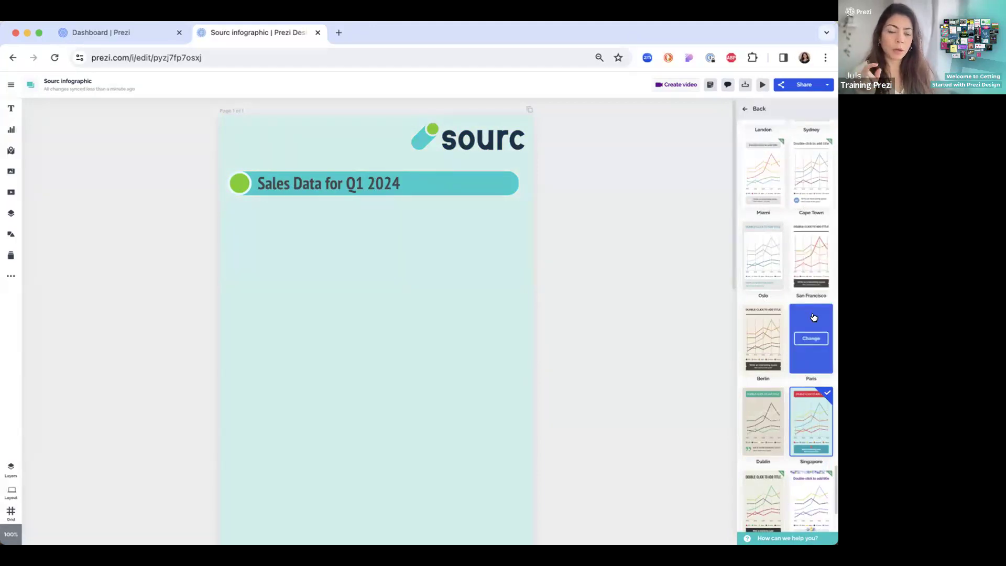
# Apply the Sourc brand kit to the infographic.
pyautogui.scroll(10, 804, 315)
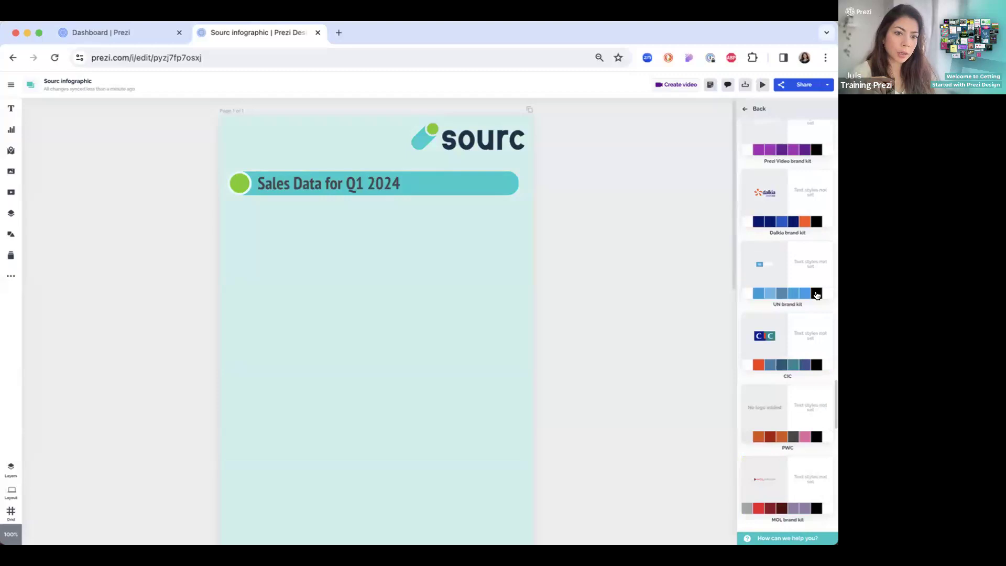
pyautogui.scroll(5, 812, 293)
pyautogui.scroll(5, 812, 293)
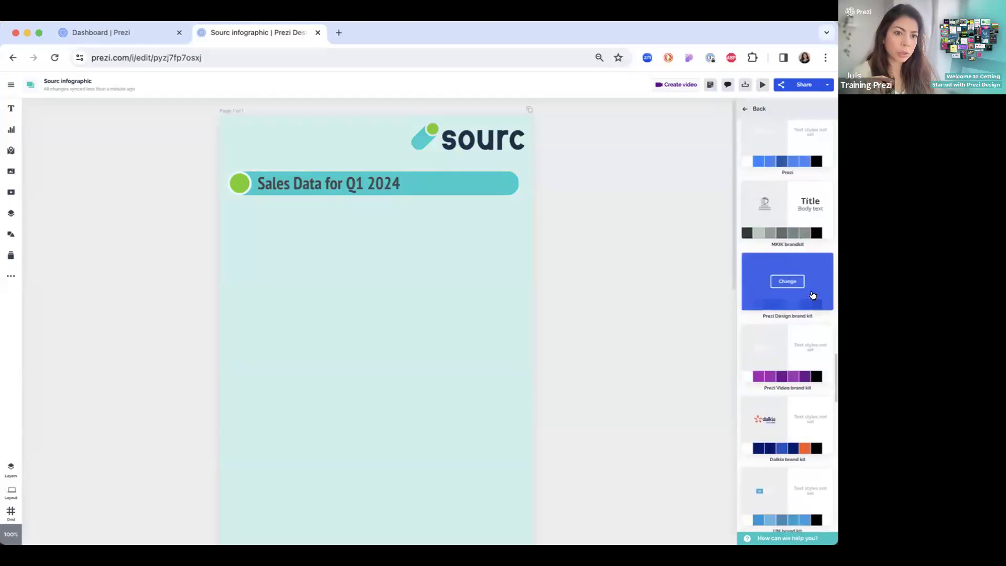
pyautogui.click(786, 210)
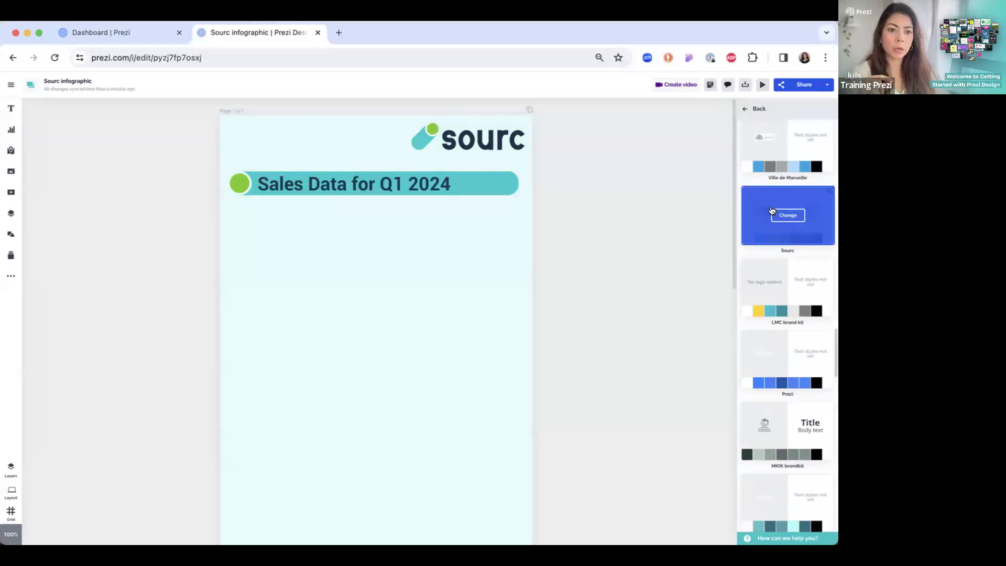
# Recolour the banner title with the light brand colour E6FCFF and shrink it to about 431 × 62 px.
pyautogui.click(388, 185)
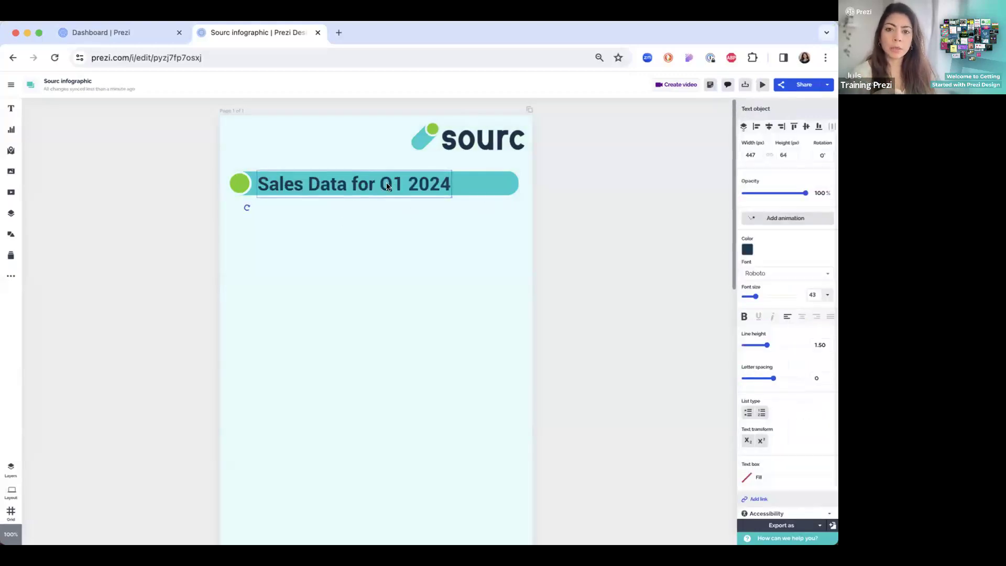
pyautogui.click(744, 249)
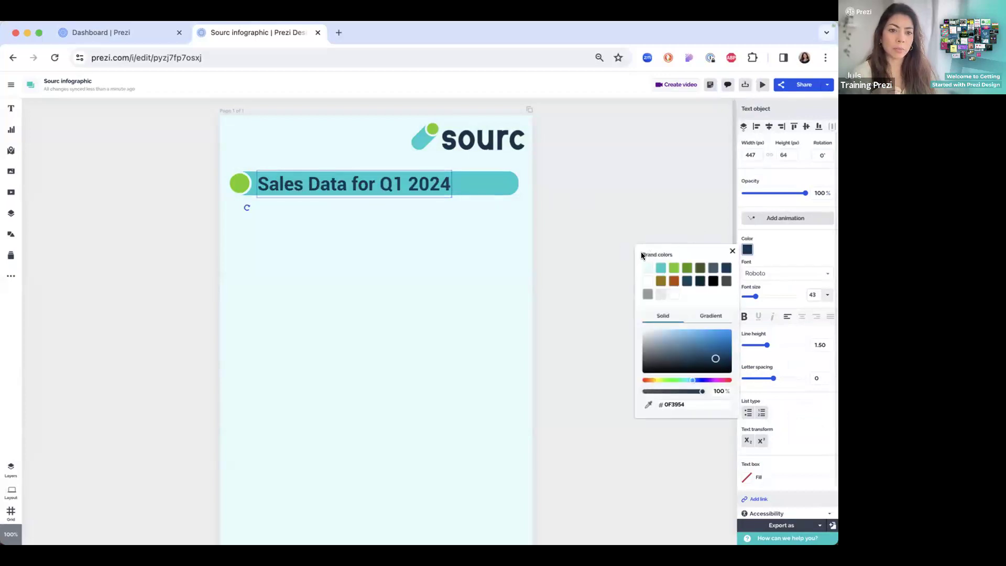
pyautogui.click(647, 268)
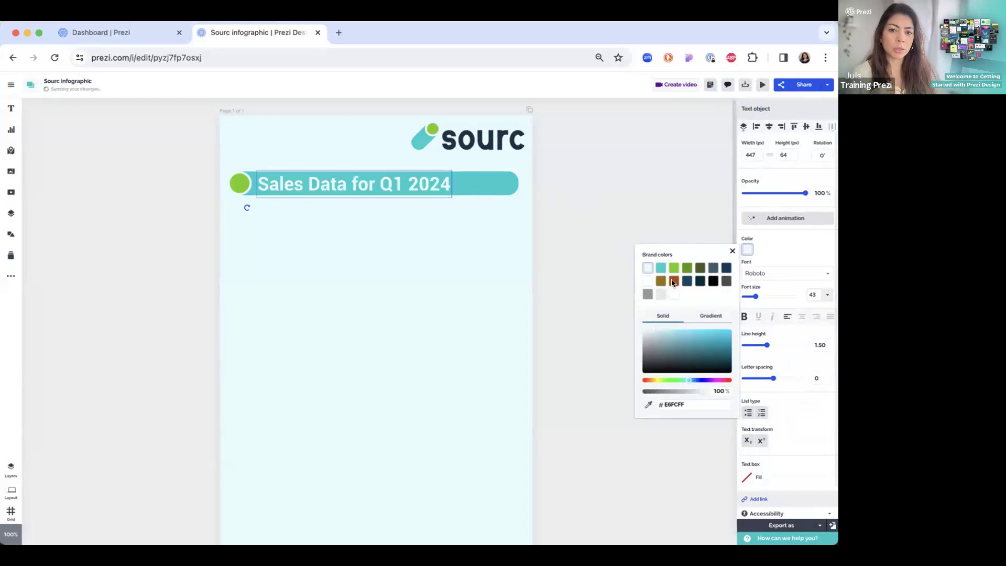
pyautogui.moveTo(452, 195); pyautogui.dragTo(444, 194)
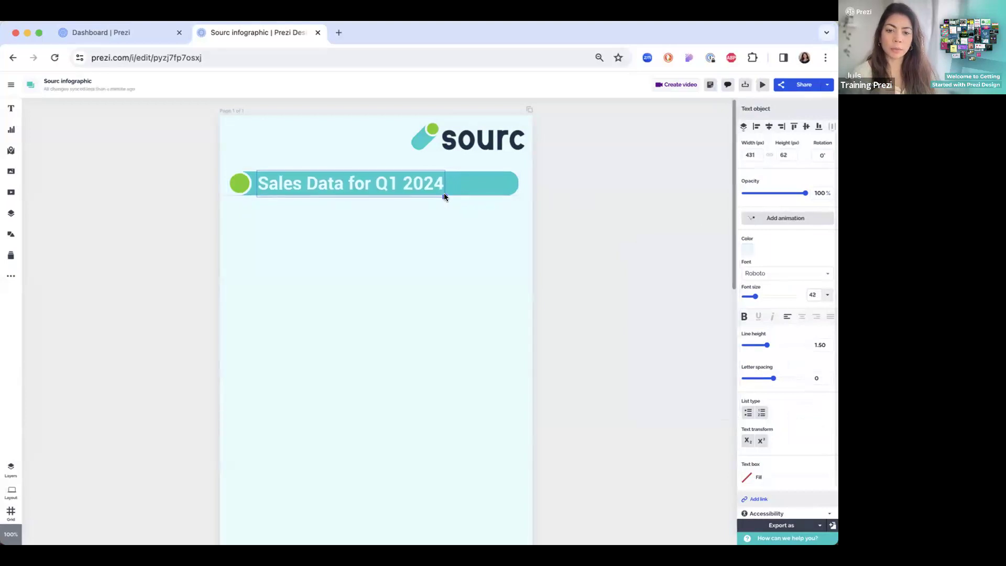
pyautogui.click(403, 220)
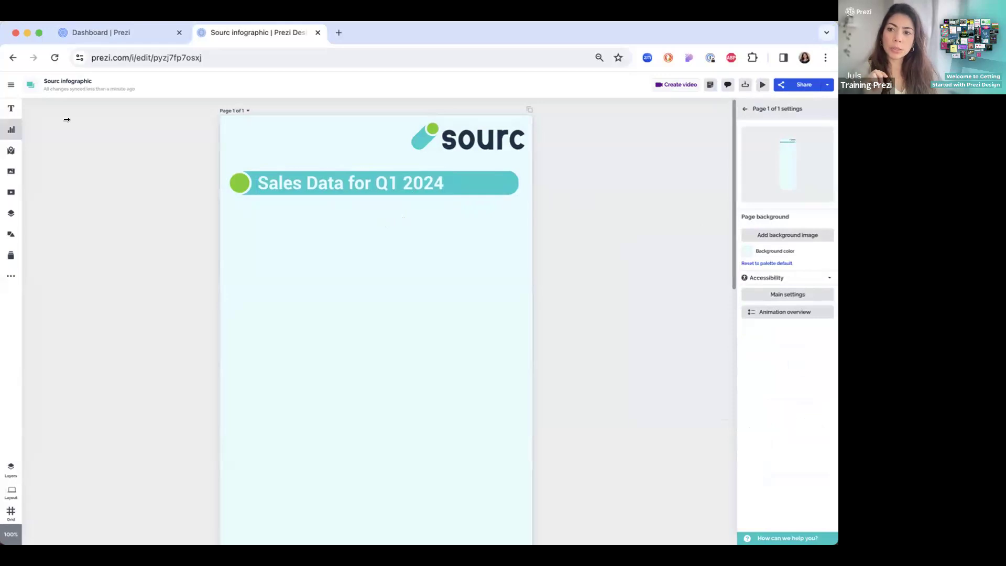
# Open the chart library, sort it by use case and examine the chart types offered for each purpose.
pyautogui.click(11, 130)
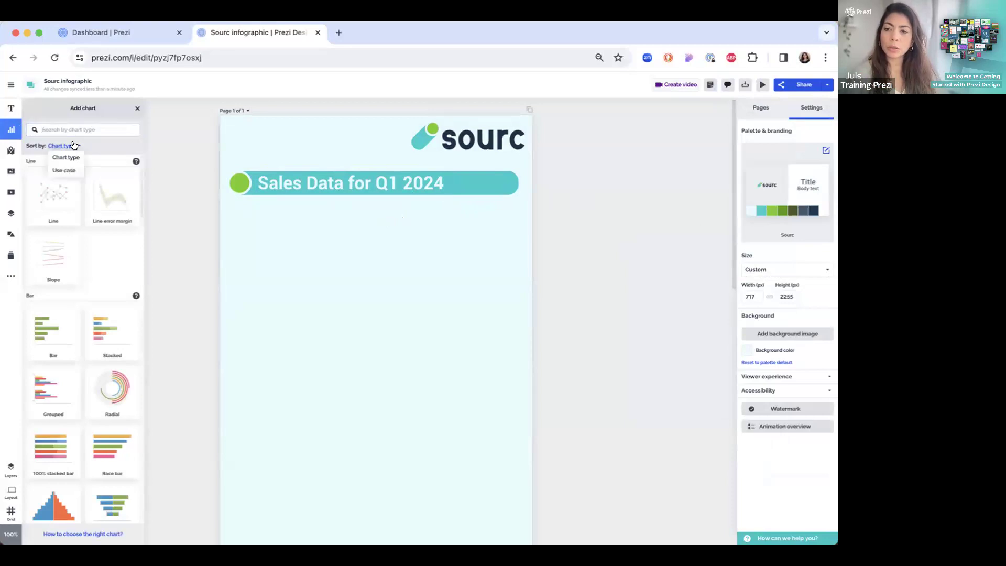
pyautogui.click(64, 170)
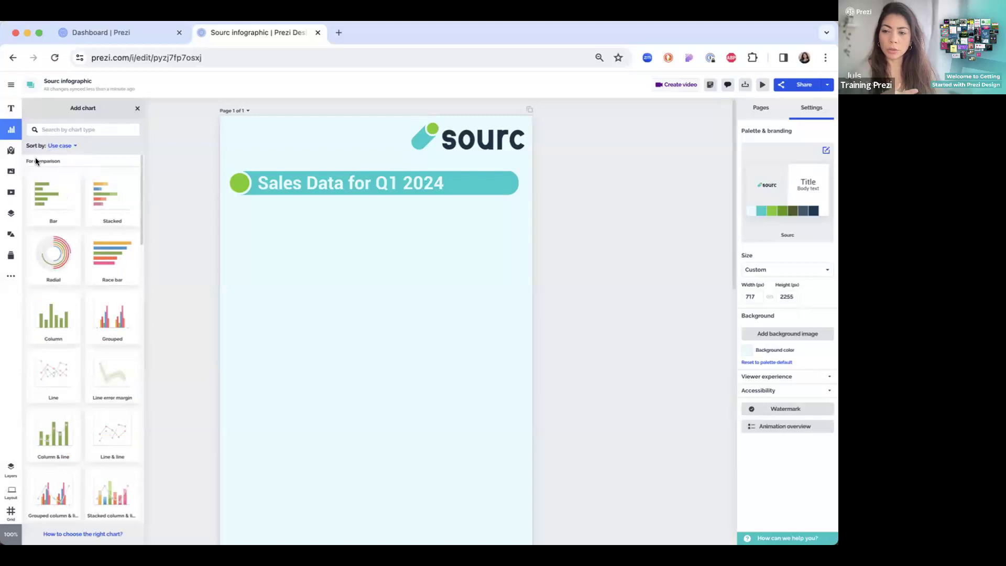
pyautogui.scroll(-3, 75, 163)
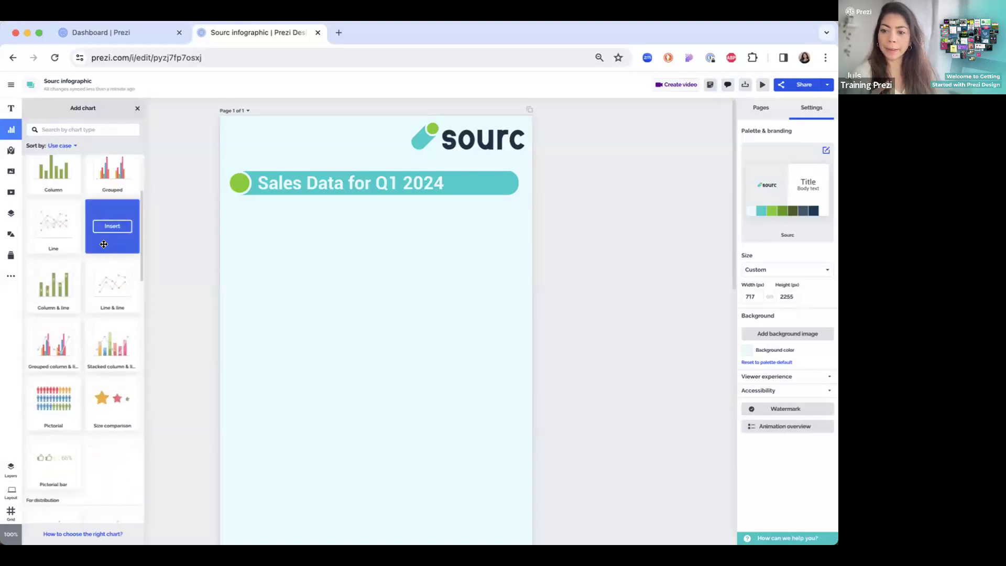
pyautogui.scroll(-5, 111, 226)
pyautogui.scroll(-6, 111, 231)
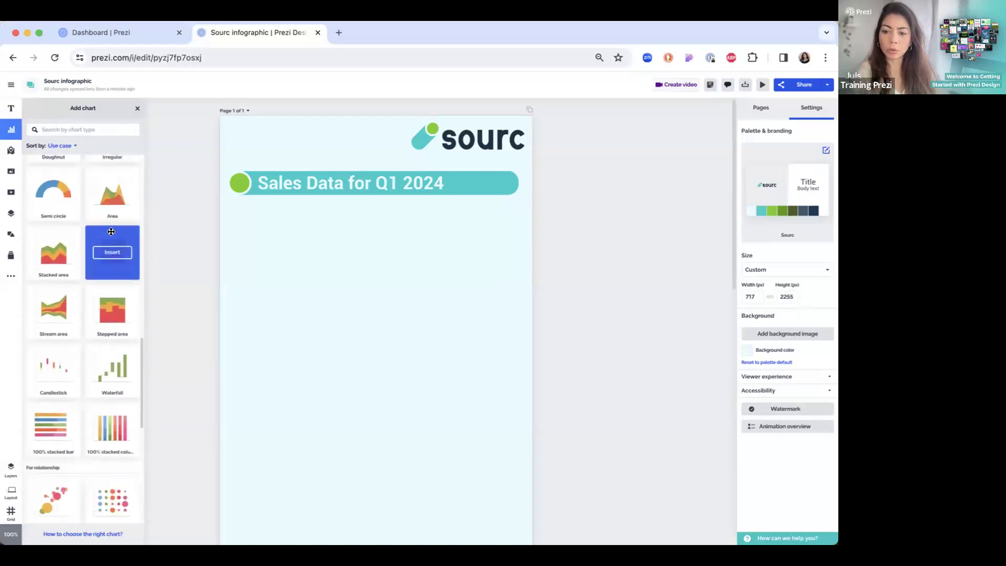
pyautogui.scroll(-6, 100, 230)
pyautogui.scroll(15, 100, 233)
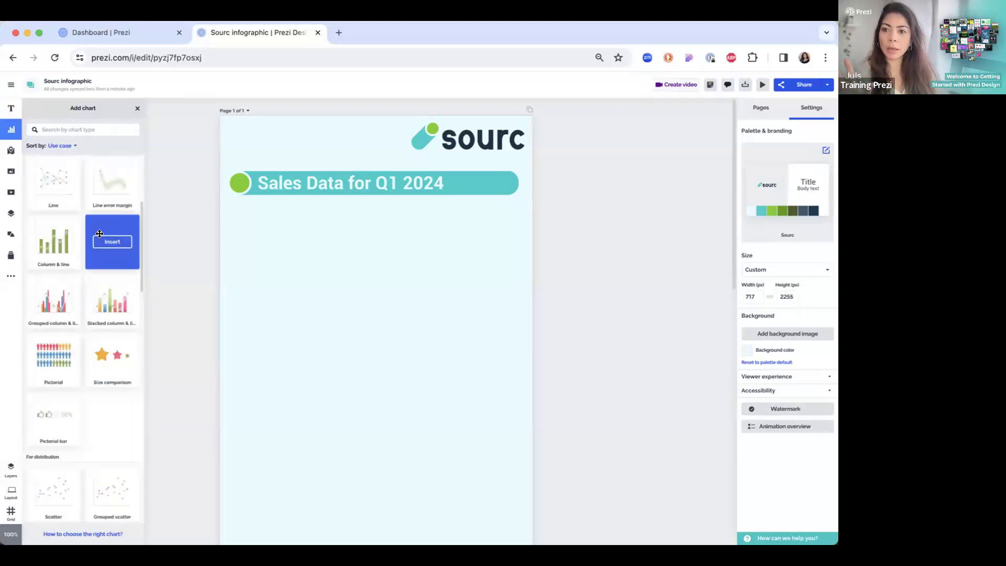
# Insert a Line chart below the title banner from the list sorted by chart type and enlarge it to about 615 × 371 px.
pyautogui.click(61, 145)
pyautogui.click(61, 160)
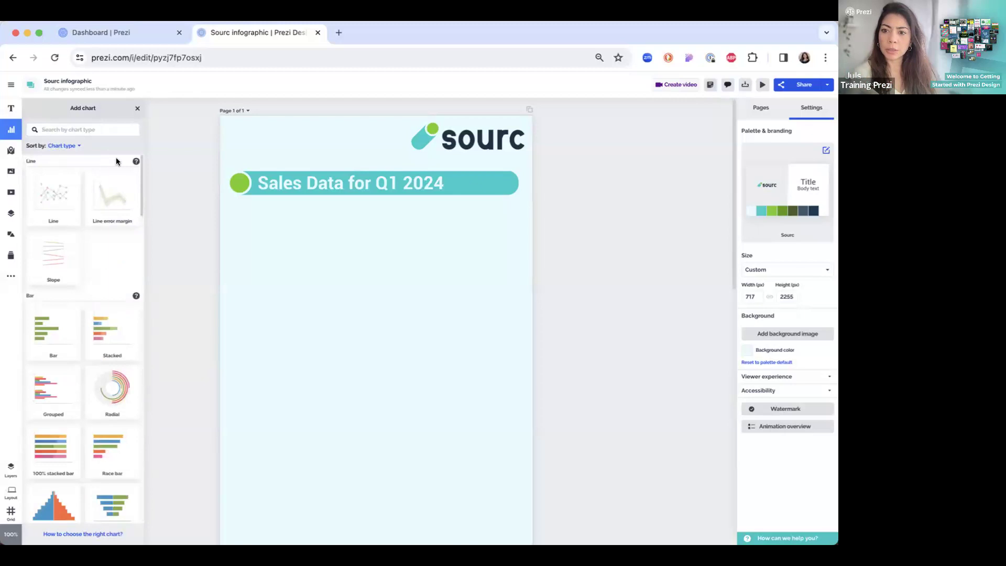
pyautogui.moveTo(135, 162)
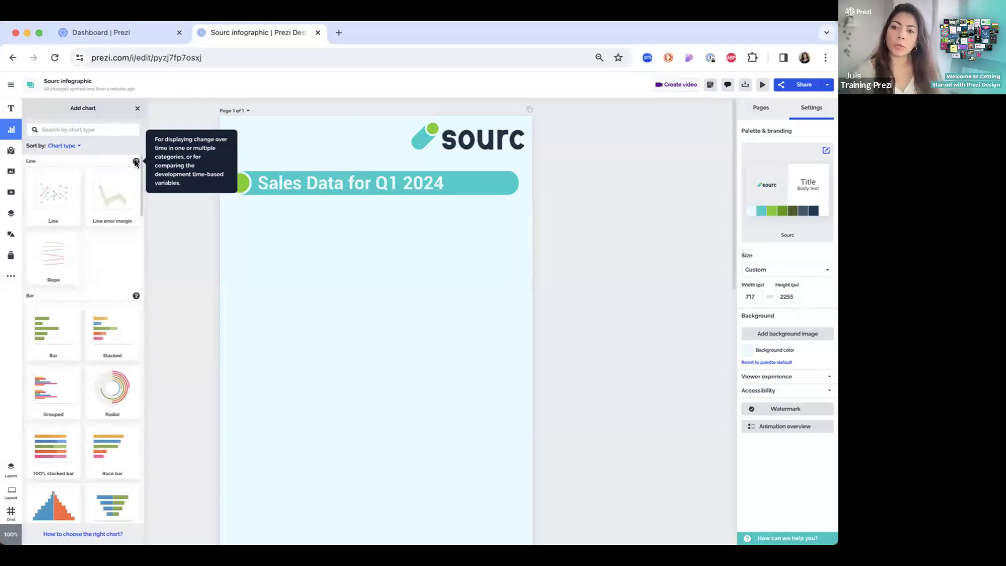
pyautogui.moveTo(132, 291)
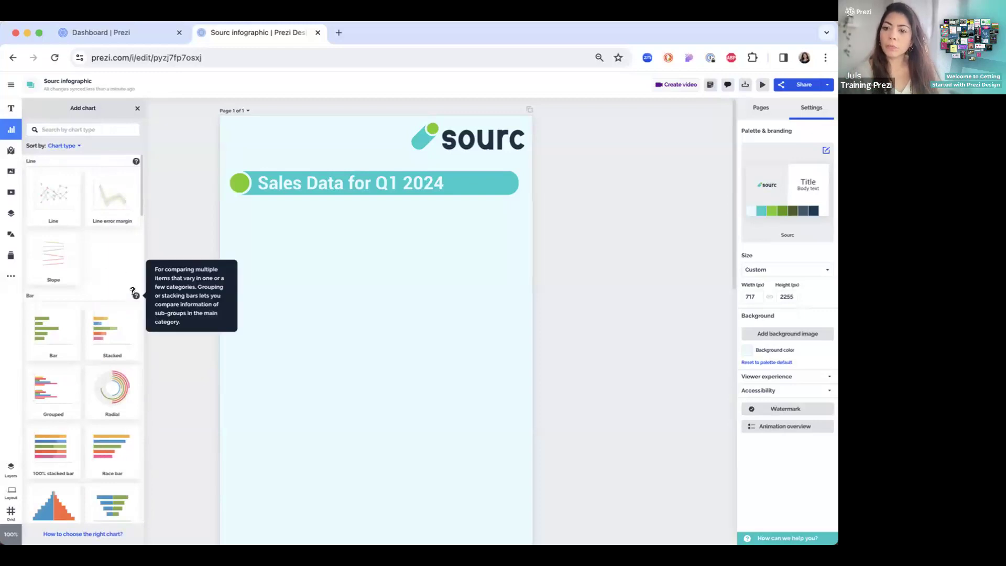
pyautogui.click(64, 198)
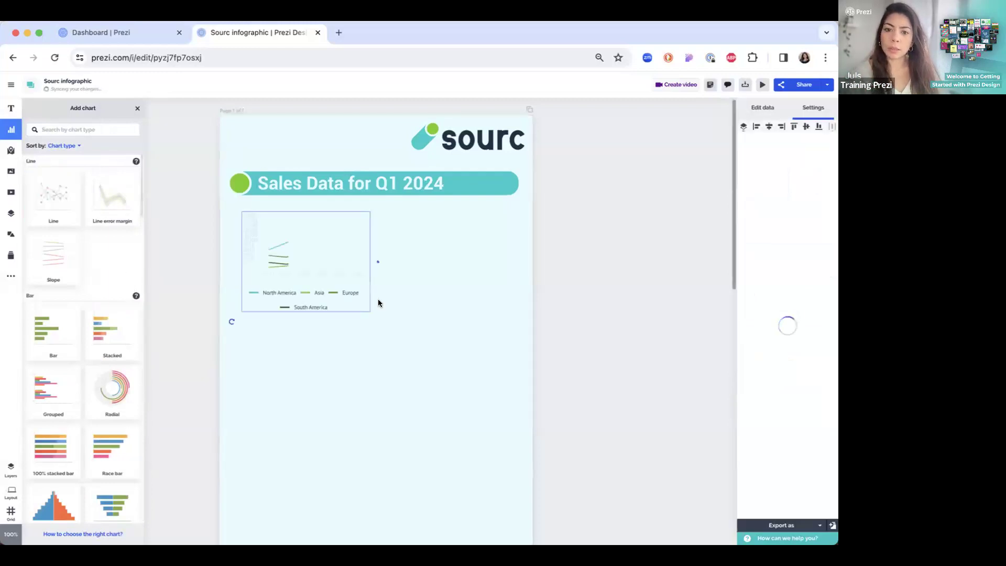
pyautogui.moveTo(374, 314); pyautogui.dragTo(510, 373)
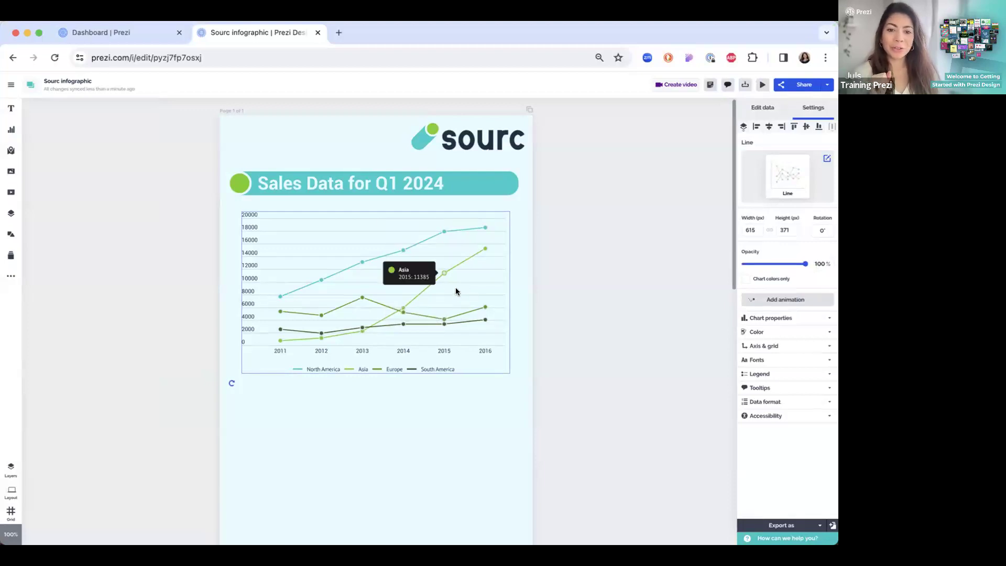
# Open the line chart's data sheet and examine its sample data, import options and database connections.
pyautogui.moveTo(804, 179)
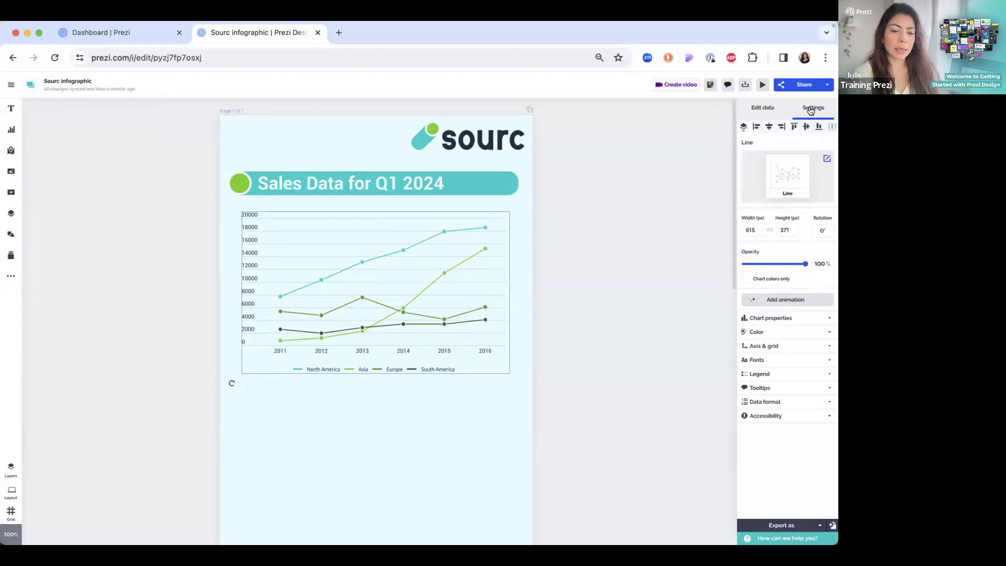
pyautogui.click(762, 109)
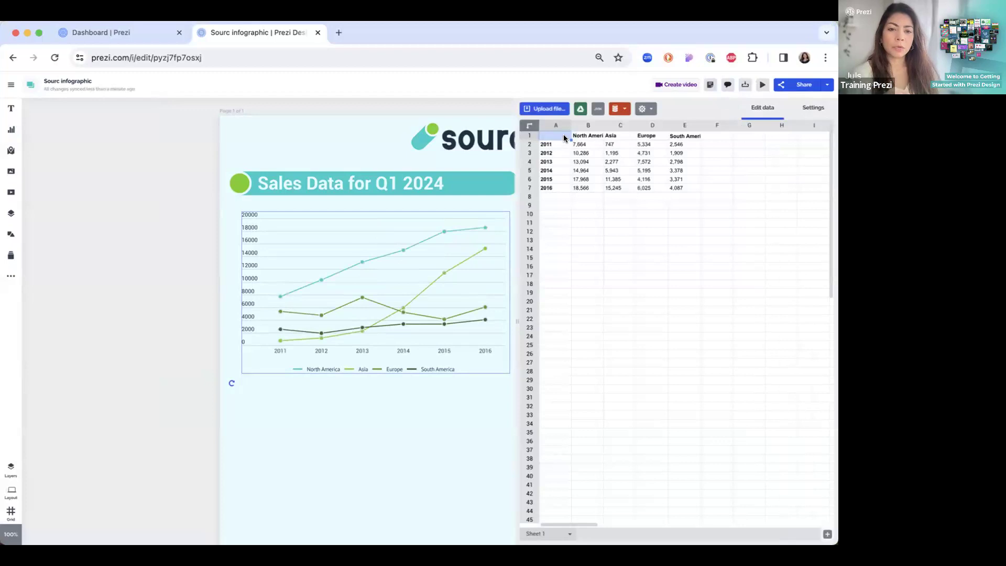
pyautogui.moveTo(563, 136); pyautogui.dragTo(736, 239)
pyautogui.click(734, 224)
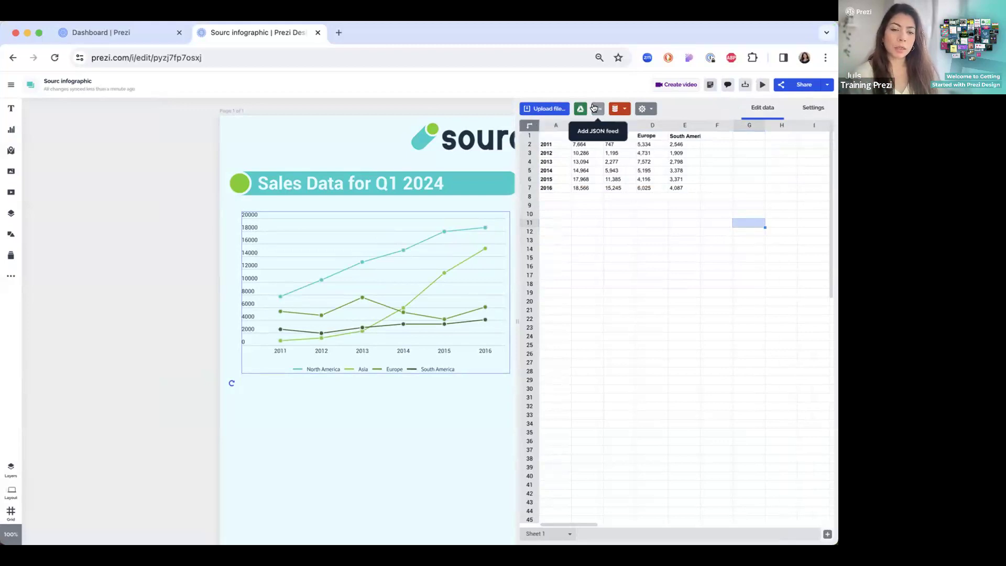
pyautogui.click(624, 109)
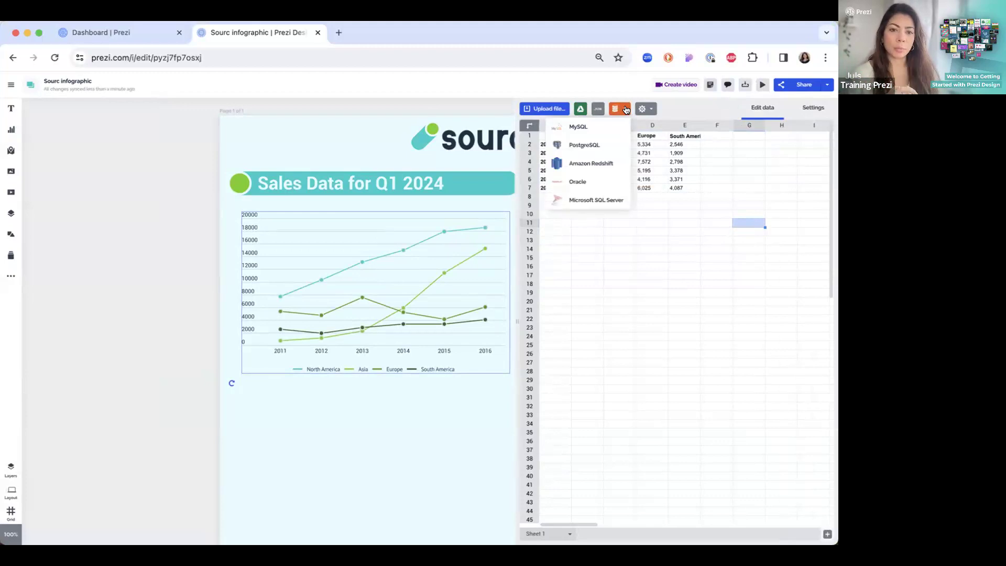
# Replace the line chart's sample data with the Sales data for Q2 of 2022 workbook and open the chart properties.
pyautogui.moveTo(555, 135); pyautogui.dragTo(746, 247)
pyautogui.press('Delete')
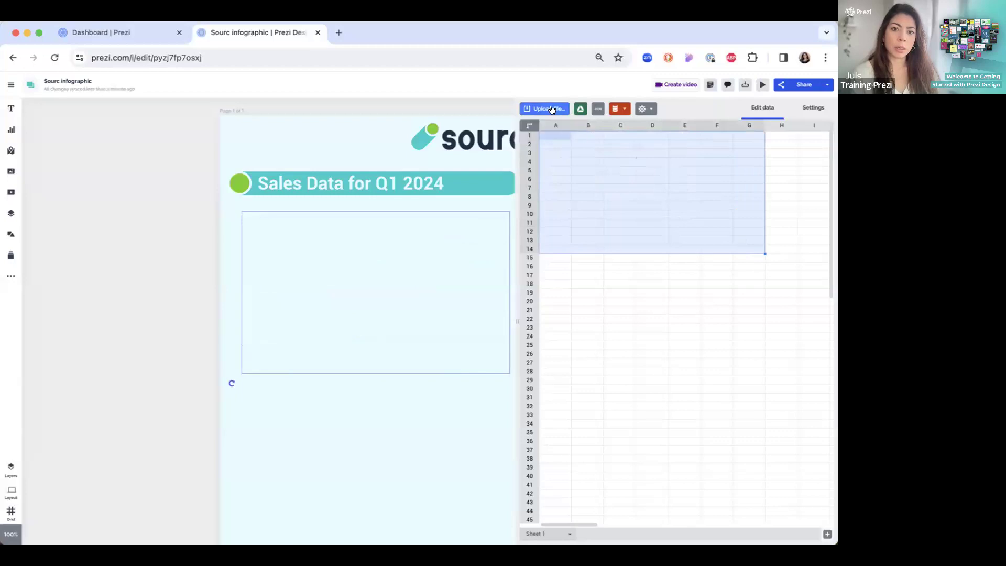
pyautogui.click(550, 108)
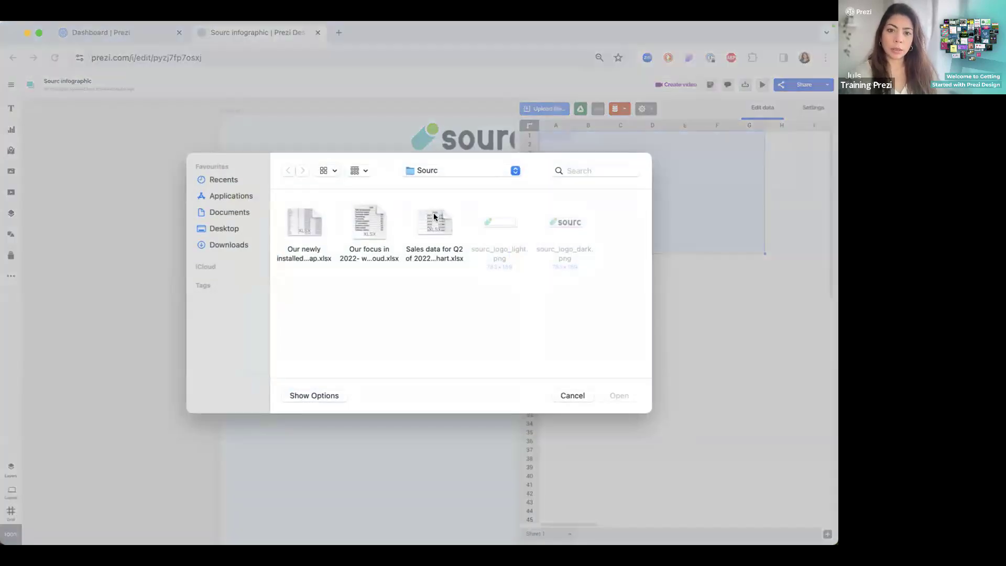
pyautogui.doubleClick(433, 213)
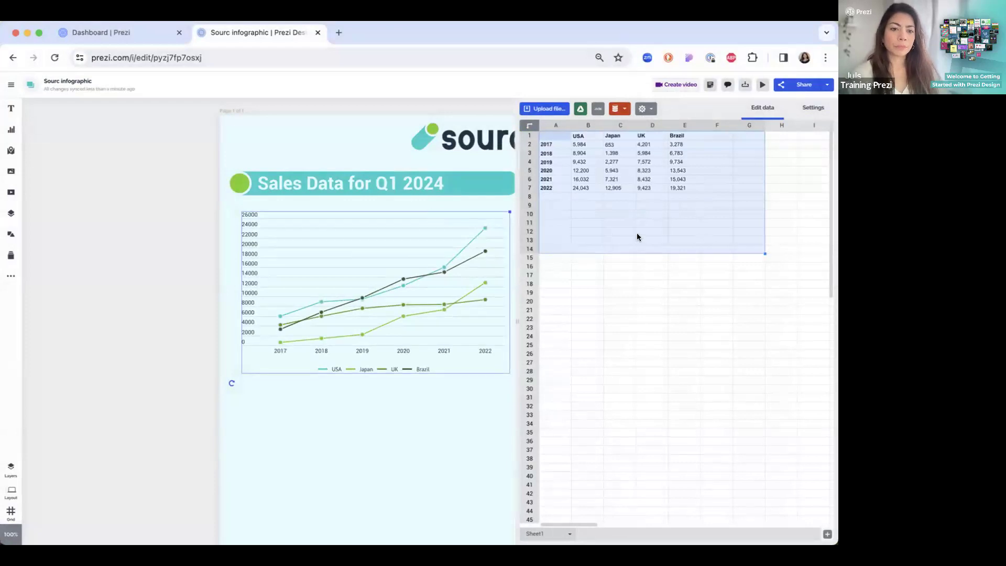
pyautogui.click(684, 205)
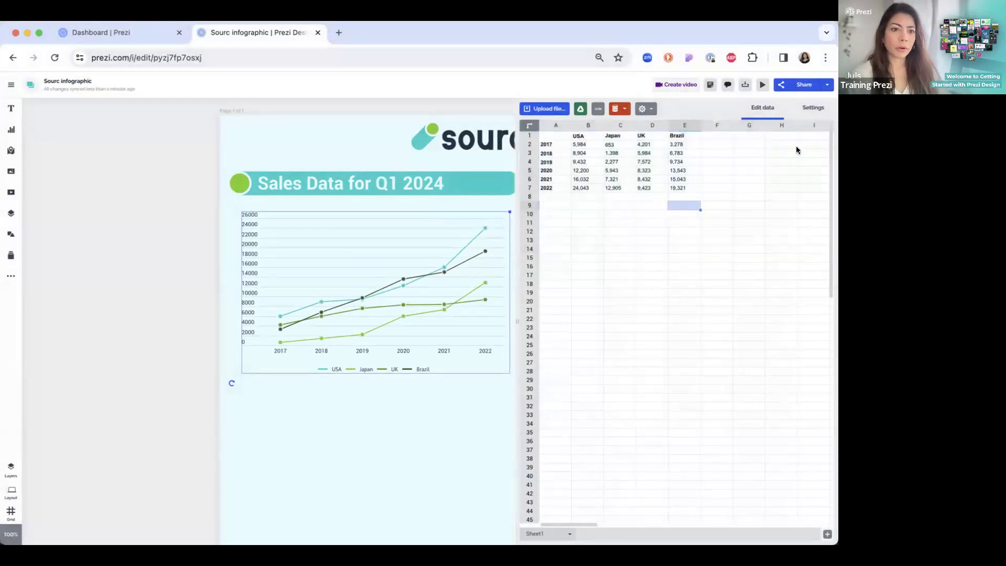
pyautogui.click(810, 107)
pyautogui.click(788, 318)
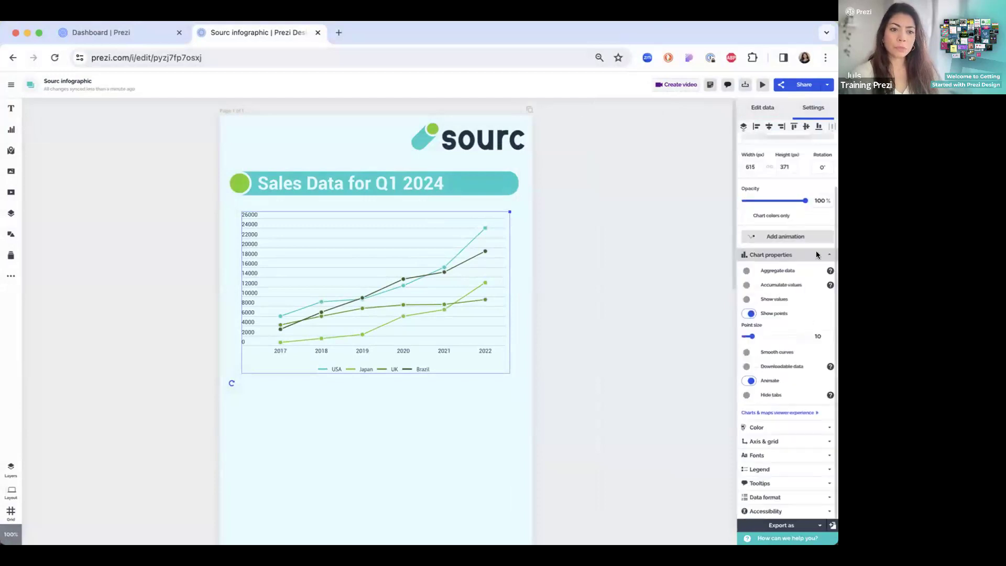
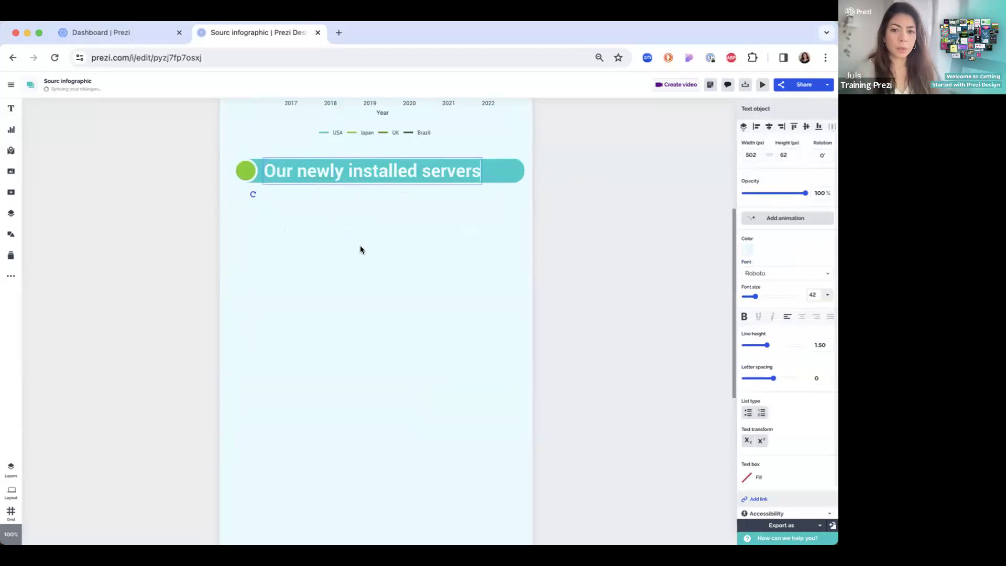
# Open the map library, examine its map categories and search it for france and uk maps.
pyautogui.scroll(-1, 292, 220)
pyautogui.click(10, 150)
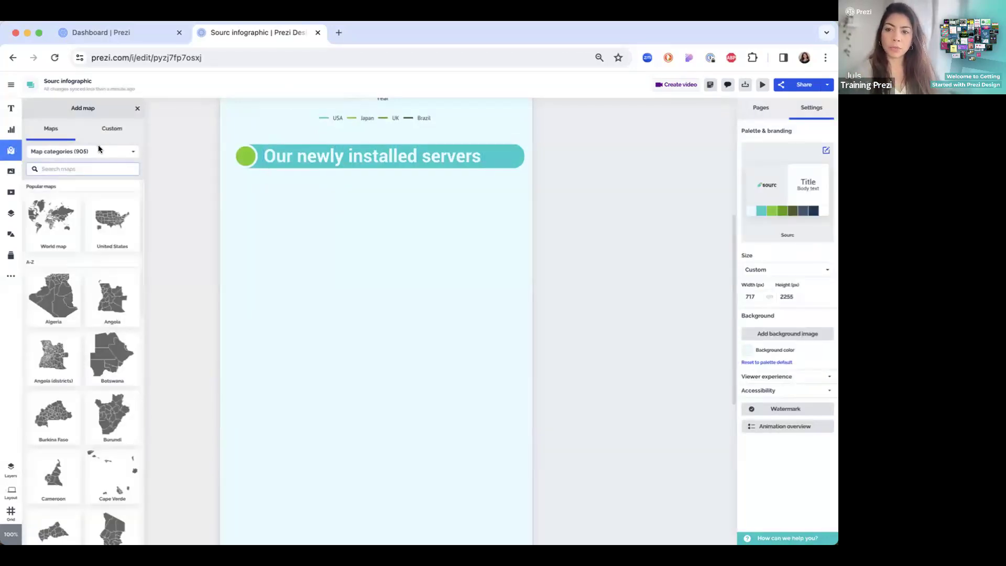
pyautogui.click(108, 150)
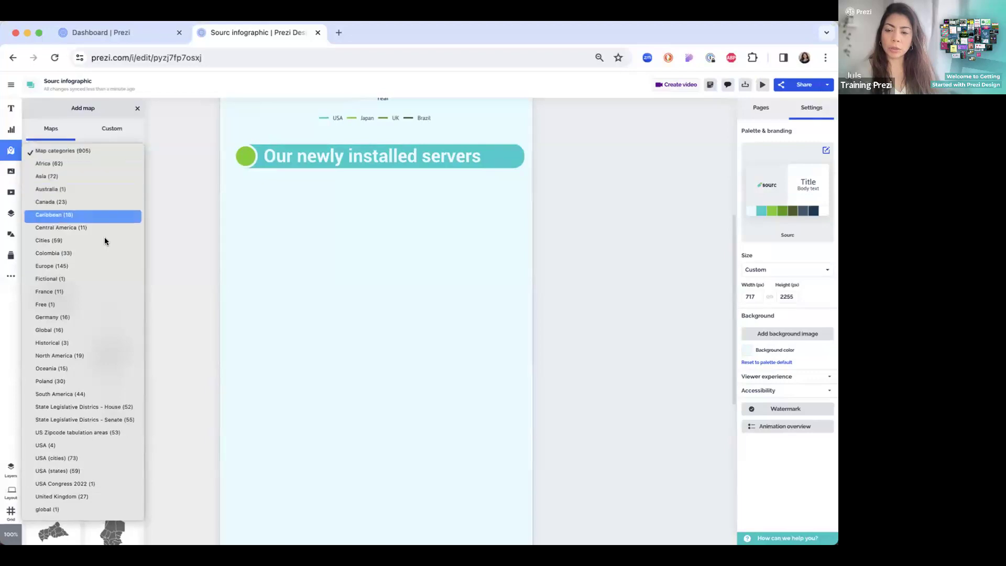
pyautogui.click(109, 152)
pyautogui.click(61, 166)
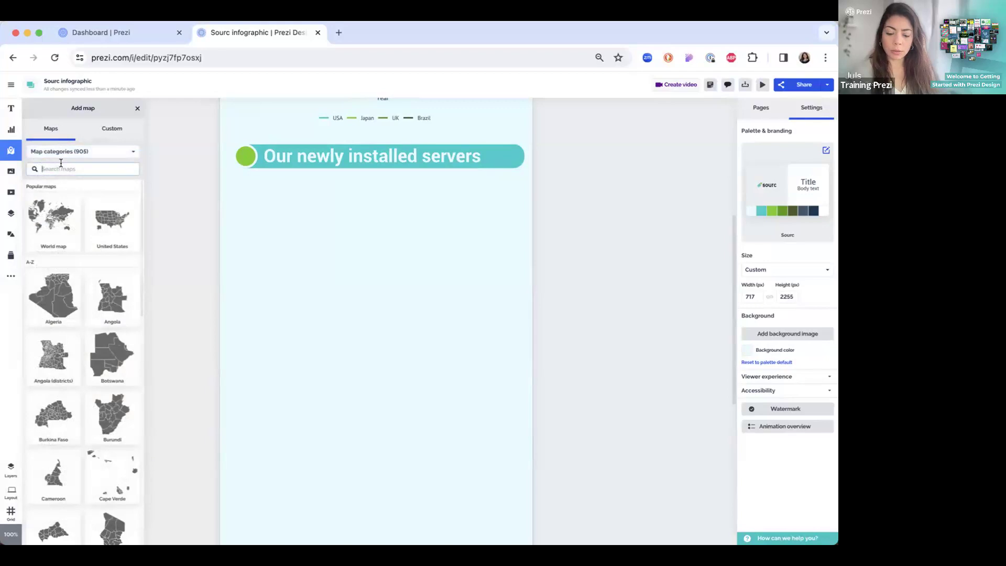
pyautogui.write('france')
pyautogui.hotkey('ctrl', 'a')
pyautogui.write('uk')
pyautogui.hotkey('ctrl', 'a')
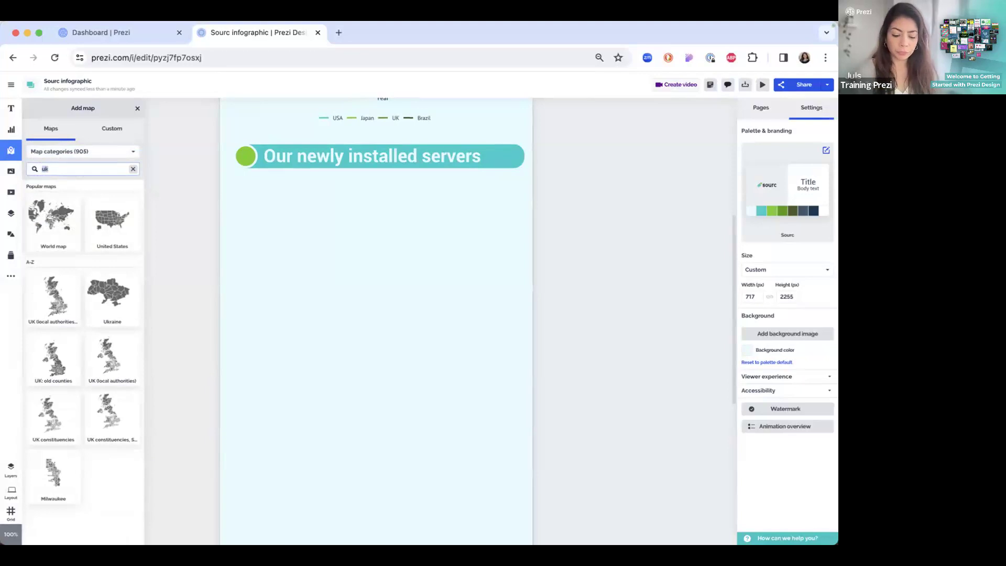
pyautogui.press('BackSpace')
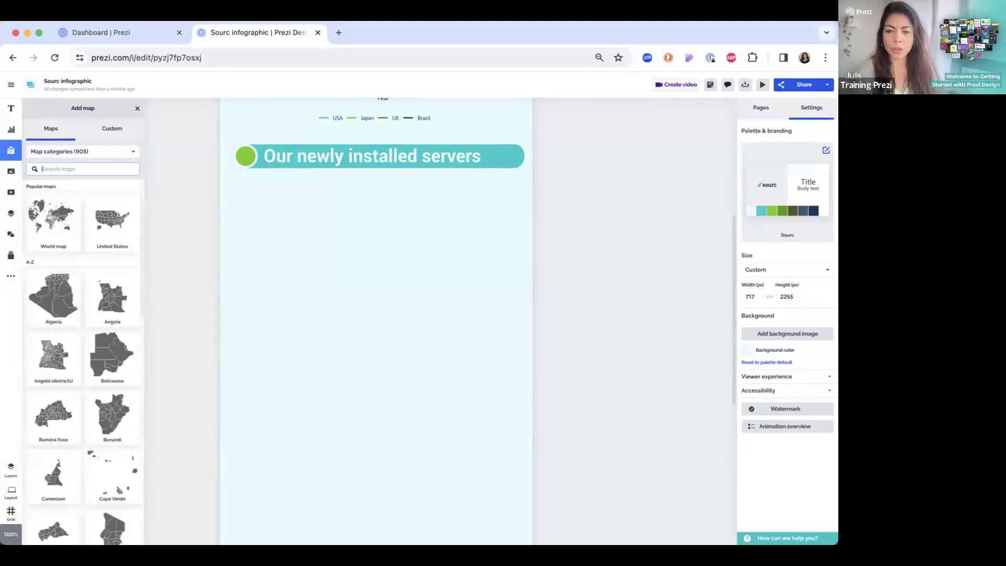
# Insert the United States map below the "Our newly installed servers" banner and enlarge it to about 633 × 471 px.
pyautogui.click(112, 220)
pyautogui.moveTo(368, 285); pyautogui.dragTo(512, 390)
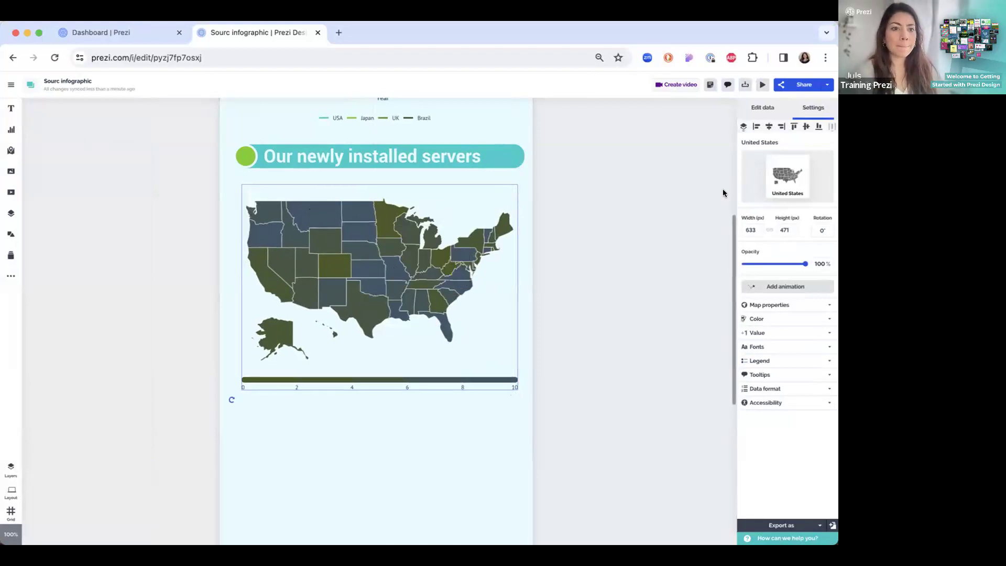
# Open the map's data sheet and examine its English title, Value, Group, Coordinates, Label and Text columns.
pyautogui.click(769, 108)
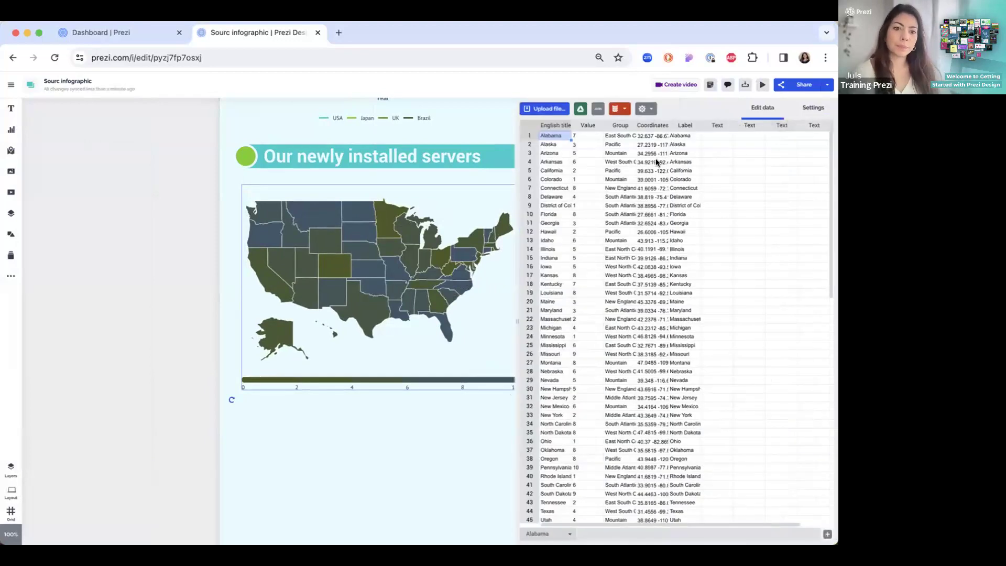
pyautogui.click(594, 152)
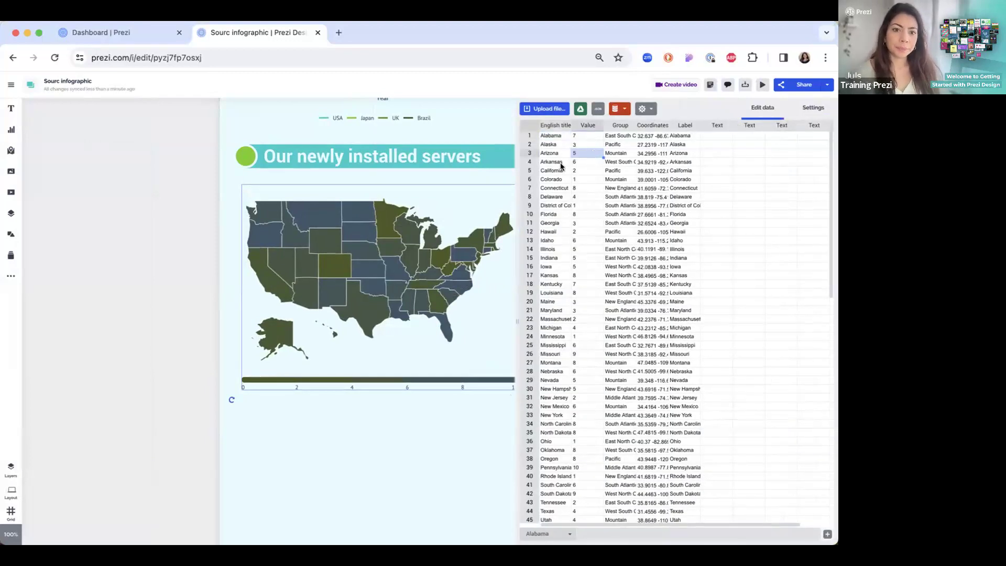
pyautogui.click(549, 125)
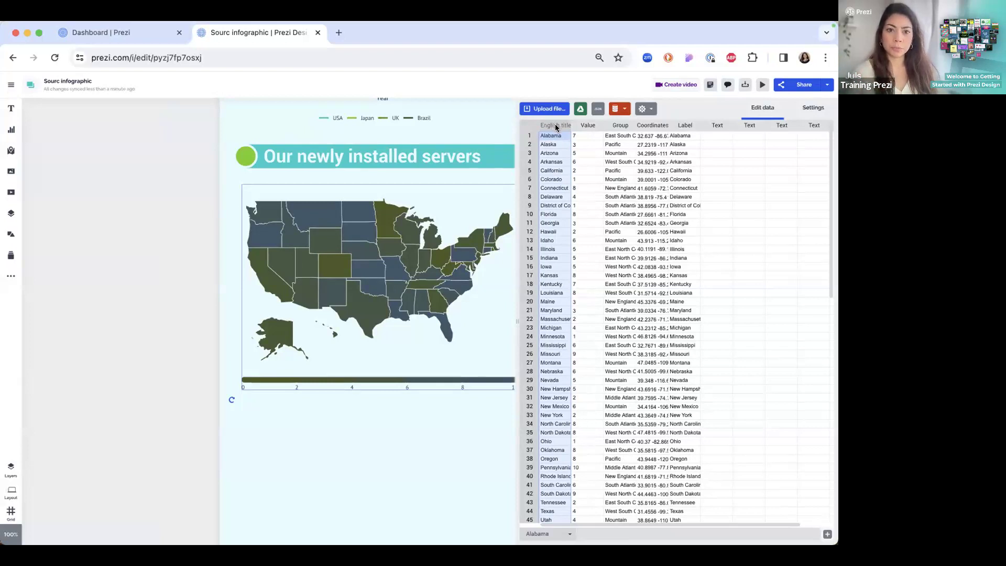
pyautogui.click(589, 135)
pyautogui.click(584, 125)
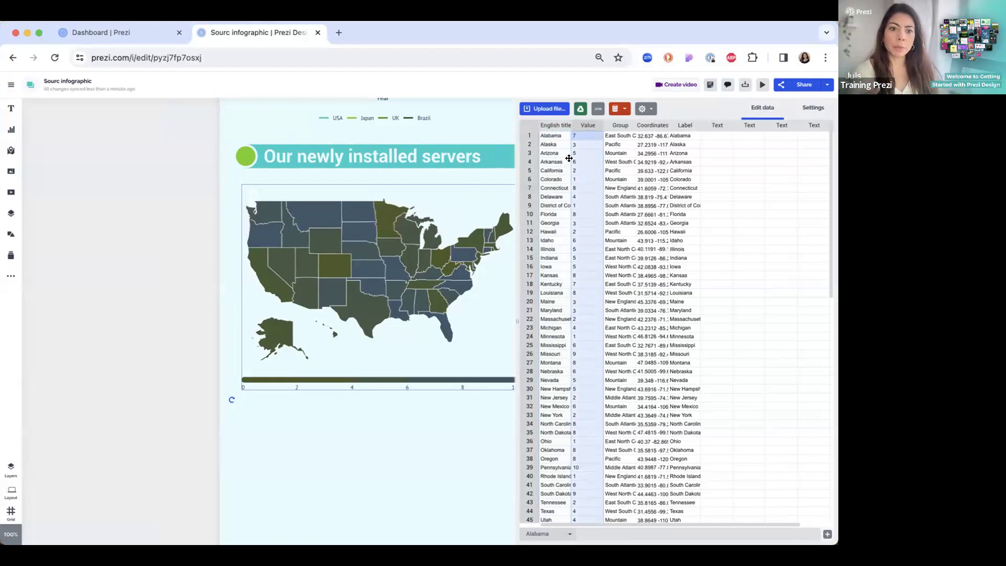
pyautogui.click(616, 153)
pyautogui.click(620, 121)
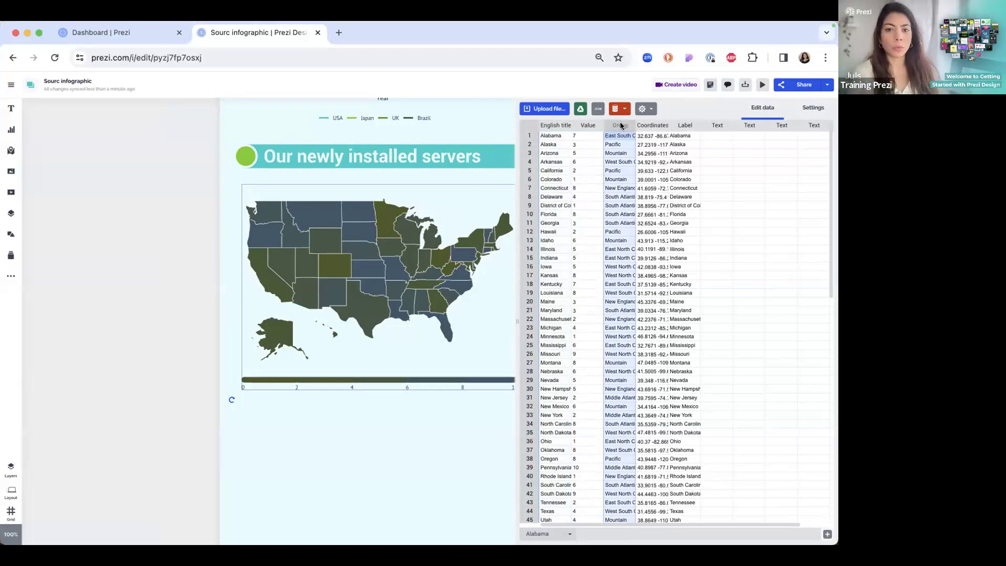
pyautogui.click(652, 125)
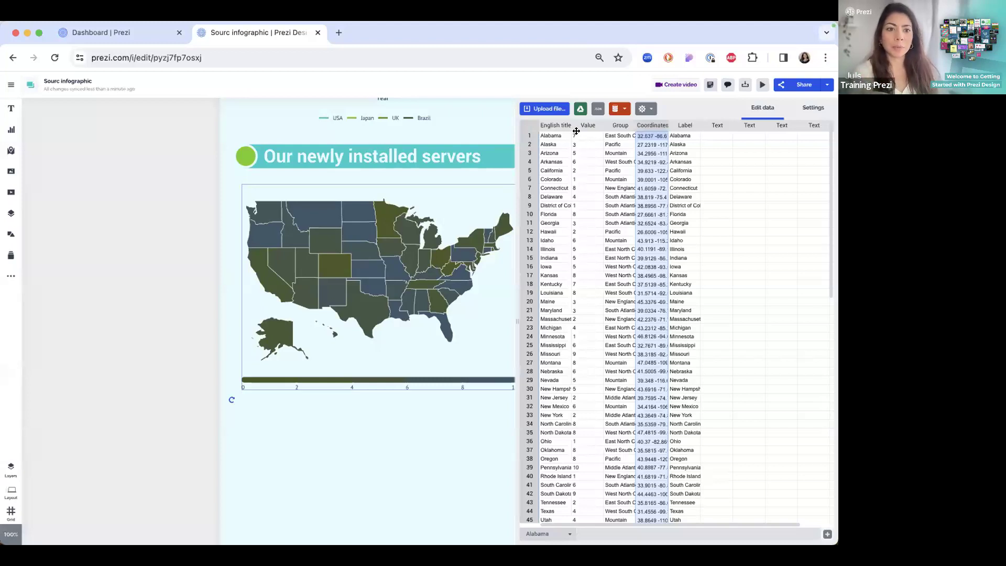
pyautogui.click(686, 123)
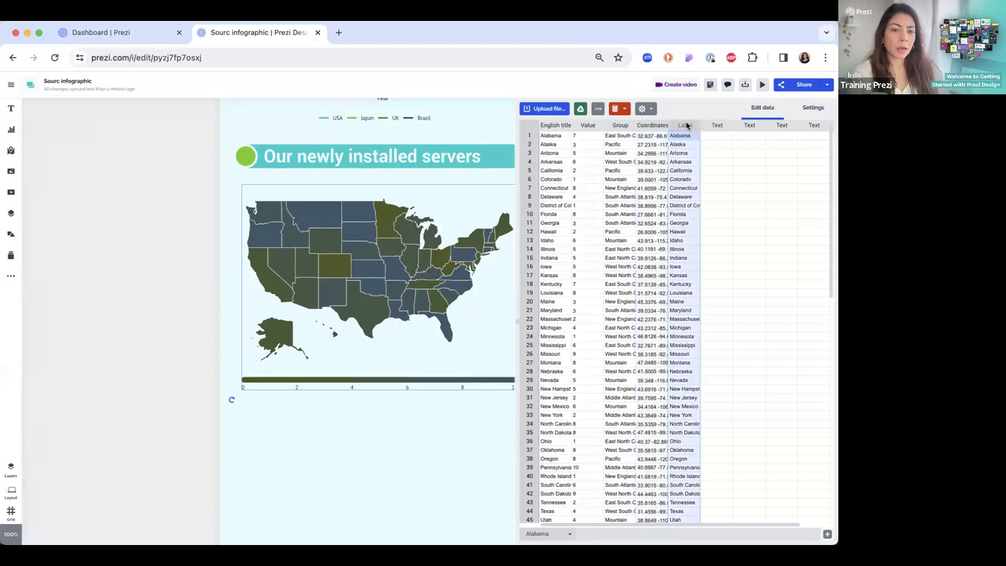
pyautogui.click(710, 123)
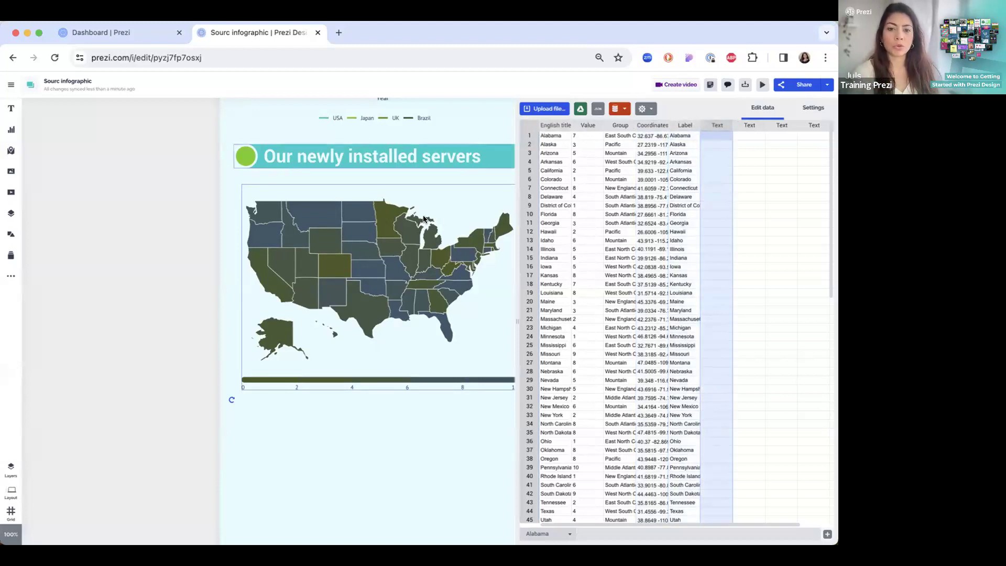
pyautogui.moveTo(390, 219)
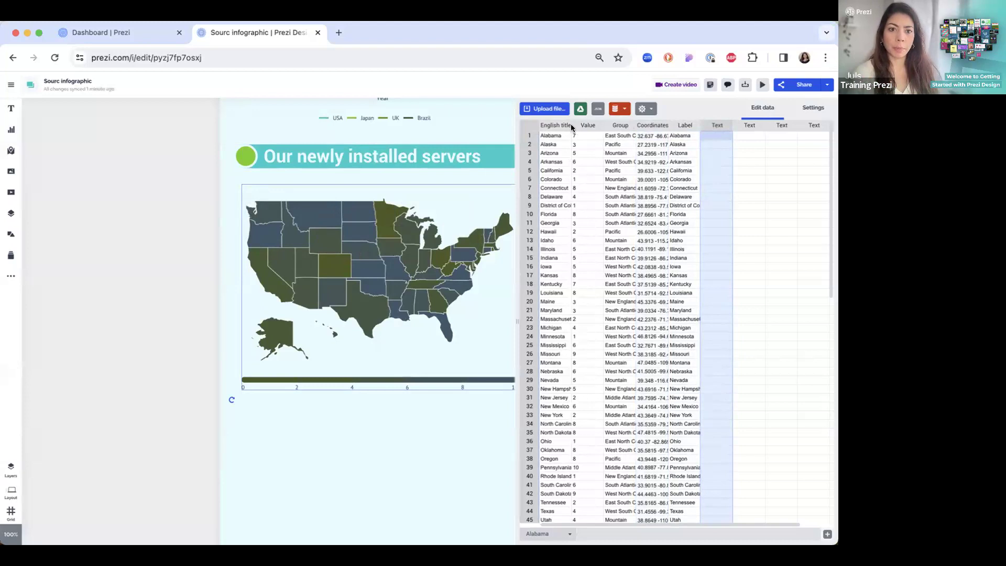
# Clear the map's sample data from English title through Label and import the "Our newly installed" xlsx workbook.
pyautogui.moveTo(552, 125); pyautogui.dragTo(690, 118)
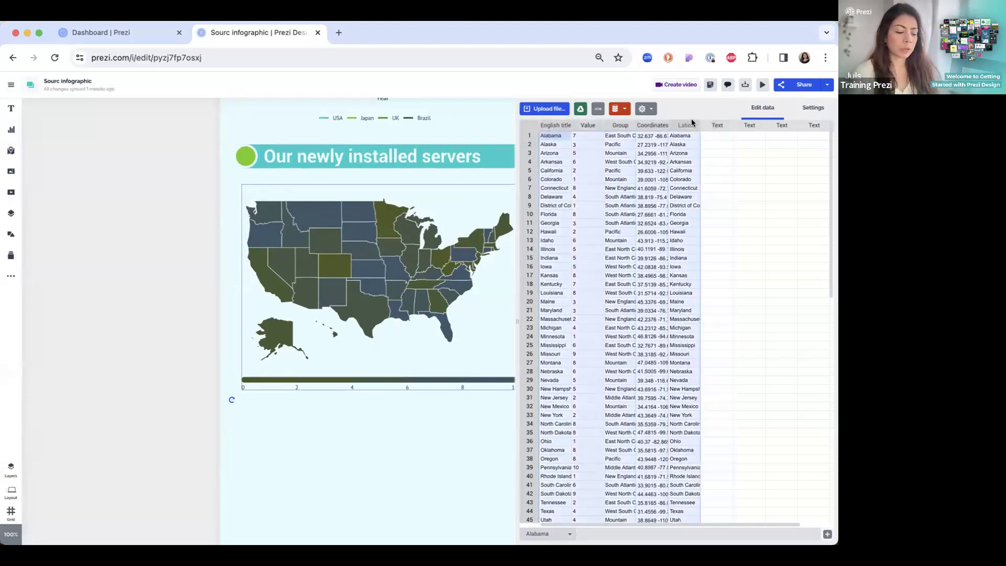
pyautogui.press('Delete')
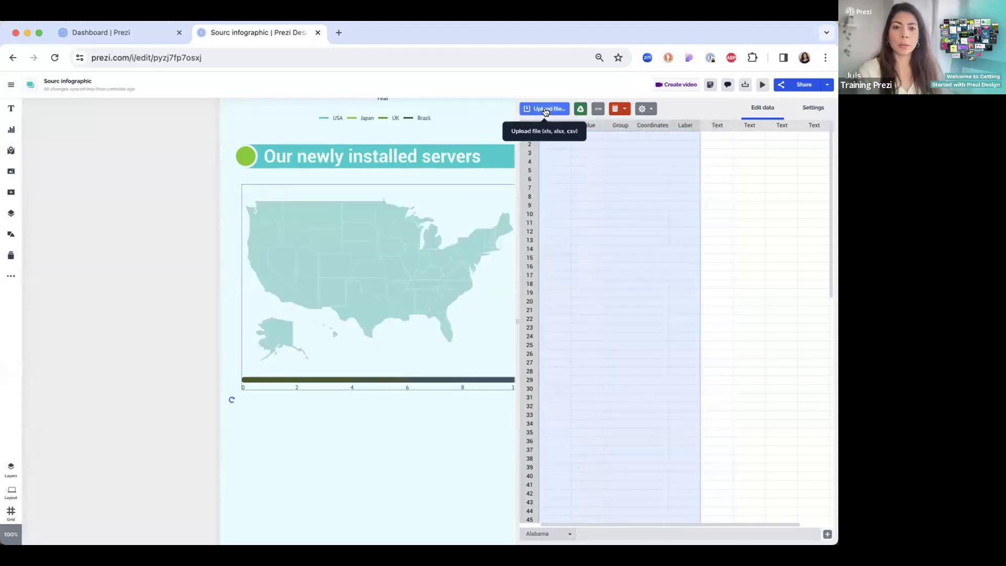
pyautogui.click(616, 110)
pyautogui.click(616, 110)
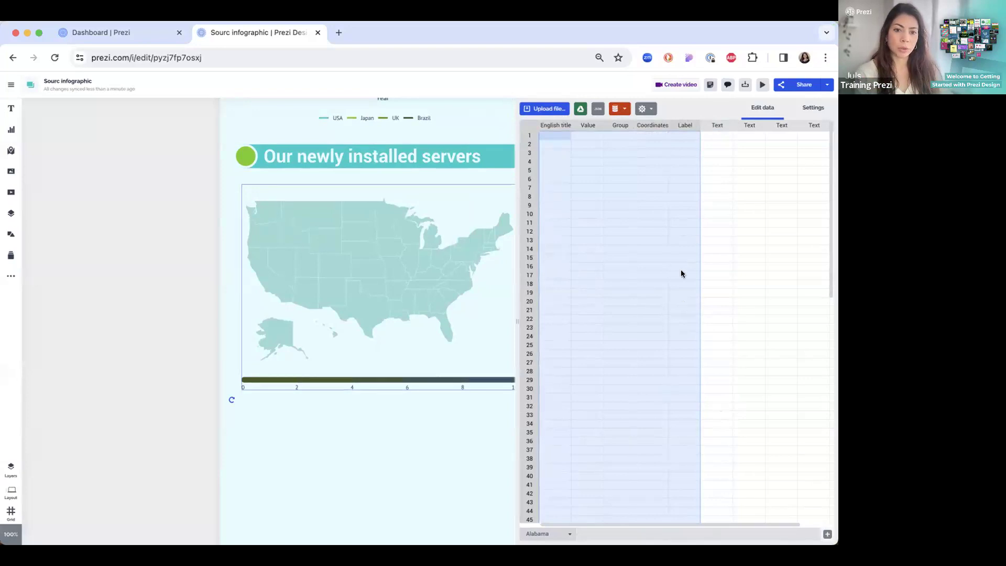
pyautogui.click(554, 135)
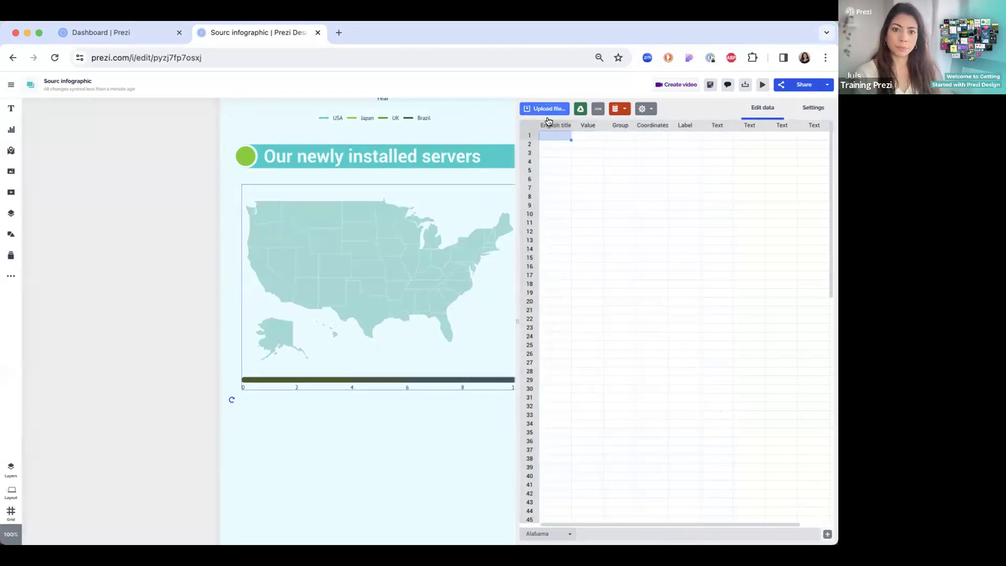
pyautogui.click(544, 109)
pyautogui.doubleClick(314, 214)
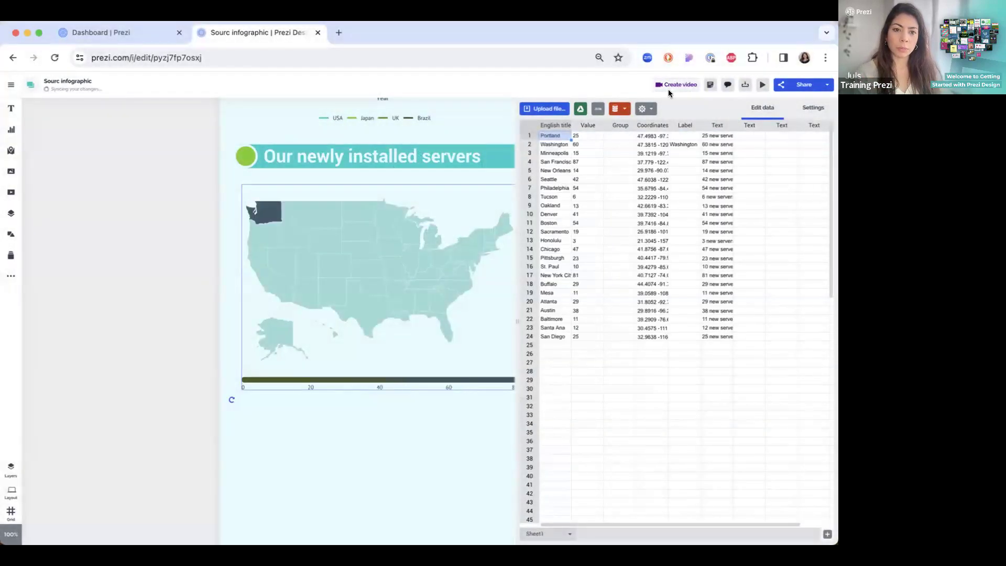
# Examine the imported city names, values and coordinates against the map type setting and Washington's tooltip on the map.
pyautogui.click(684, 144)
pyautogui.click(645, 161)
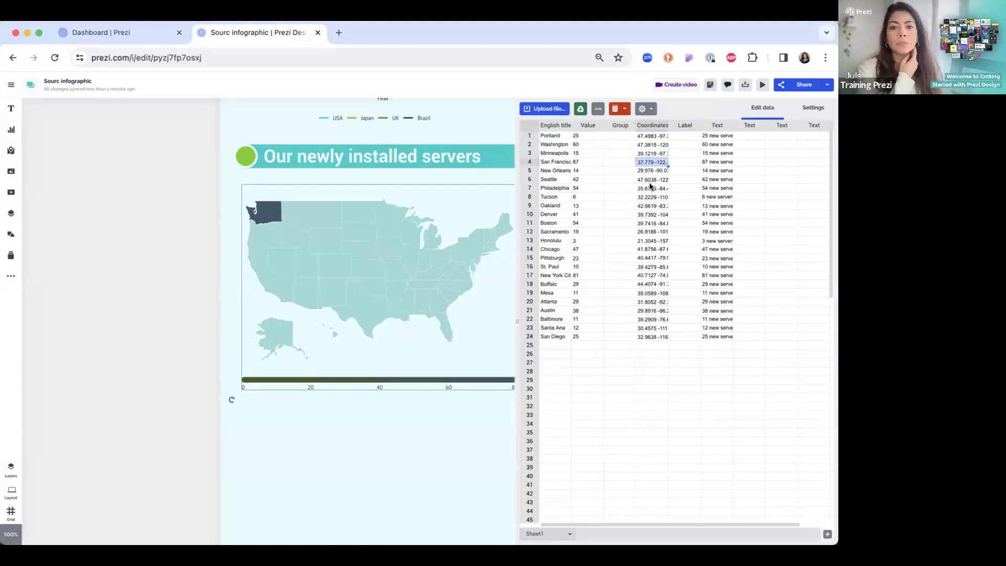
pyautogui.click(606, 215)
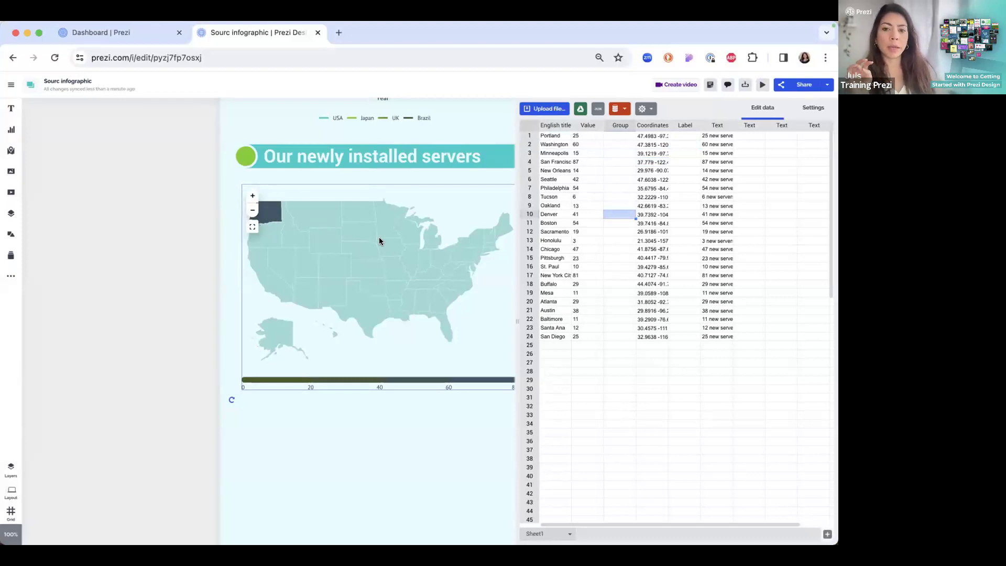
pyautogui.click(809, 108)
pyautogui.click(769, 306)
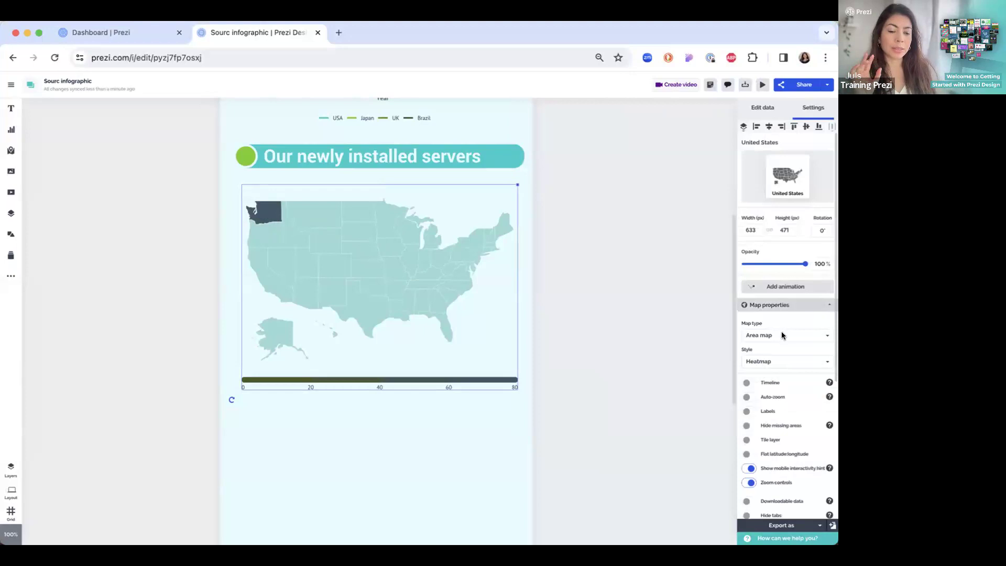
pyautogui.click(762, 107)
pyautogui.click(648, 179)
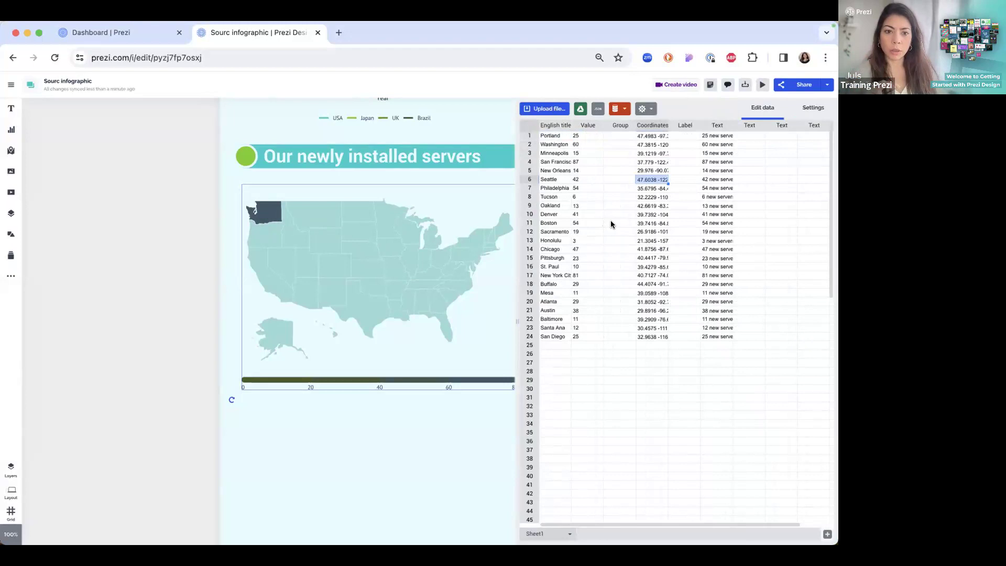
pyautogui.click(556, 123)
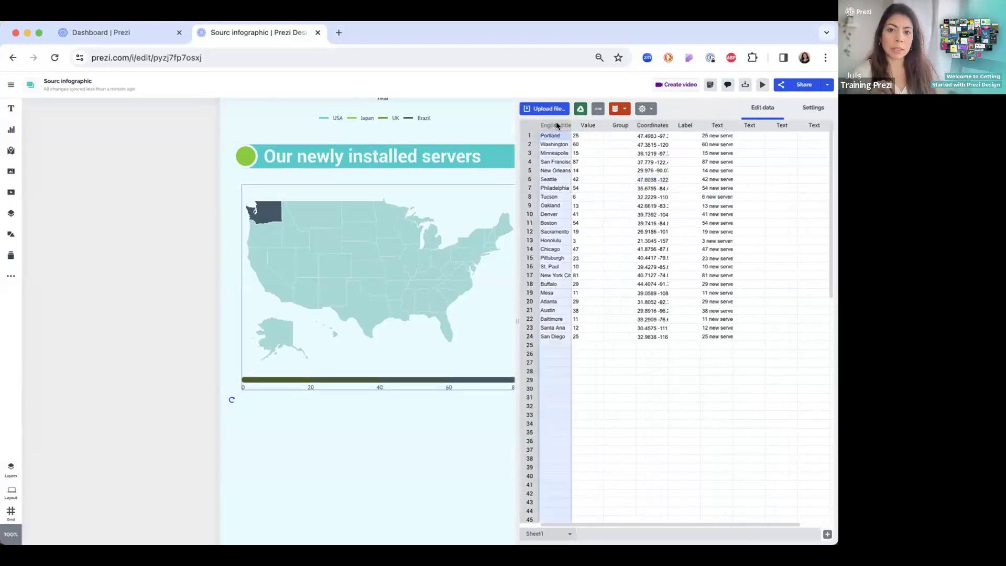
pyautogui.click(582, 136)
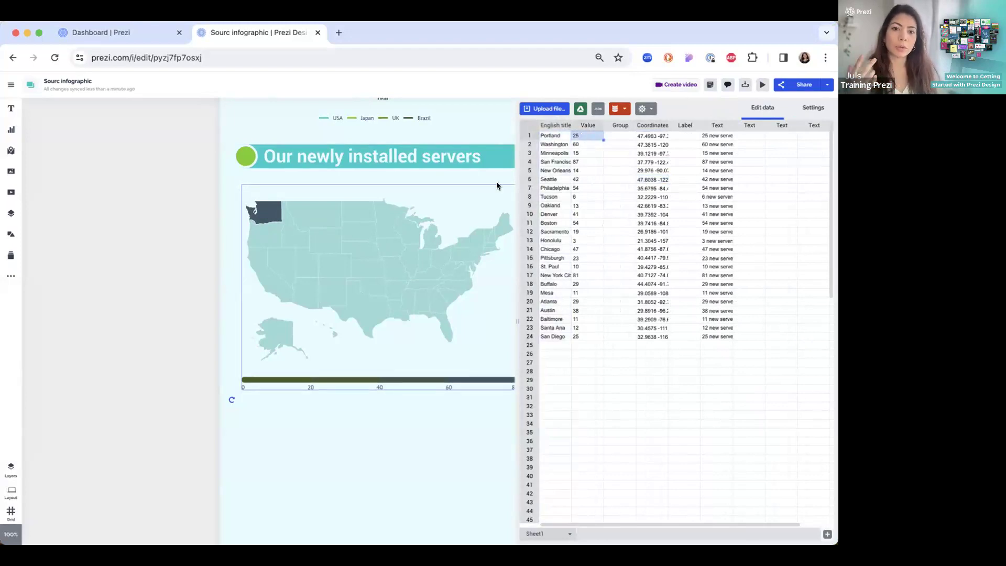
pyautogui.moveTo(276, 208)
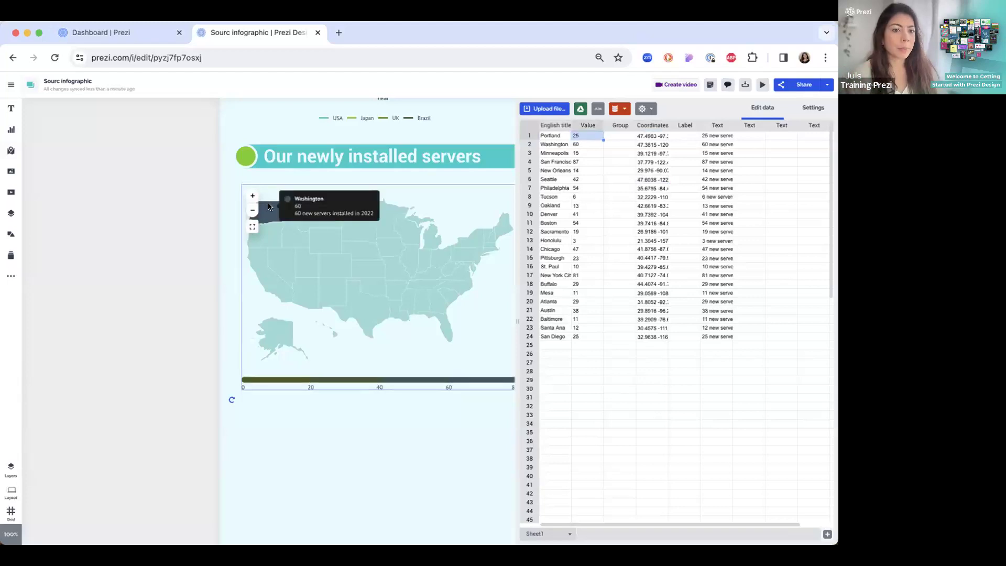
pyautogui.click(652, 197)
# Change the United States map's type from an area map to Icon map.
pyautogui.click(807, 111)
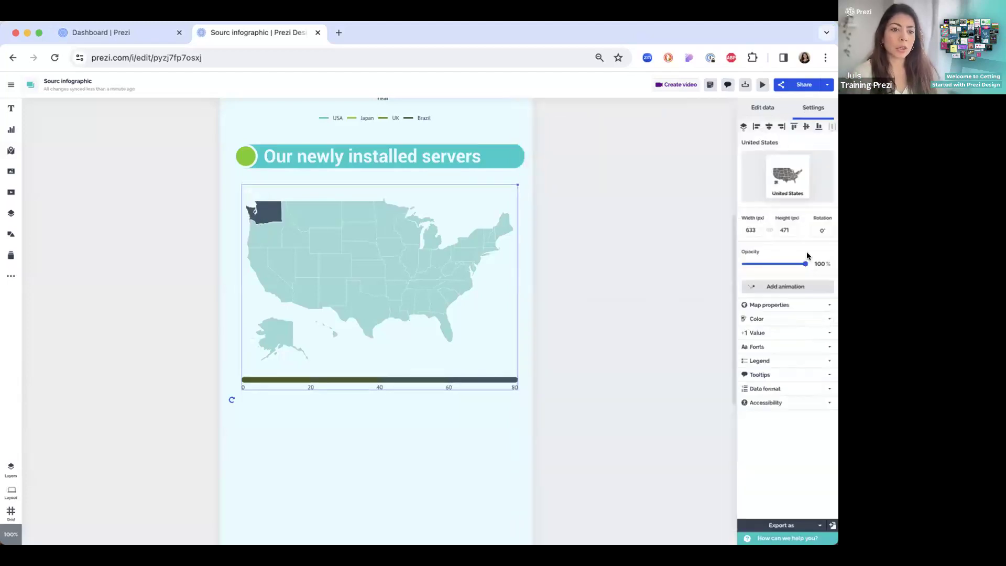
pyautogui.click(787, 305)
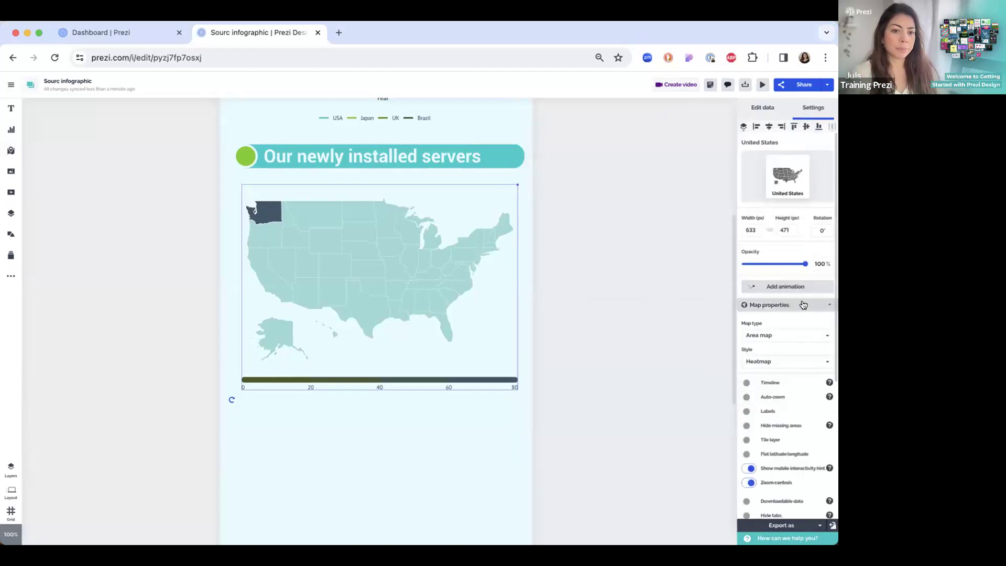
pyautogui.scroll(-1, 765, 294)
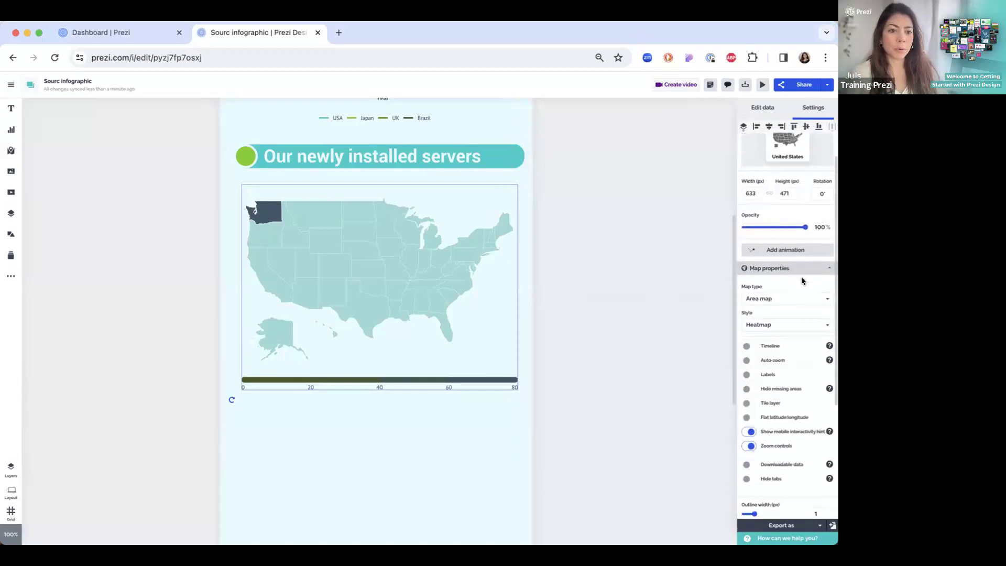
pyautogui.scroll(-1, 800, 277)
pyautogui.click(769, 268)
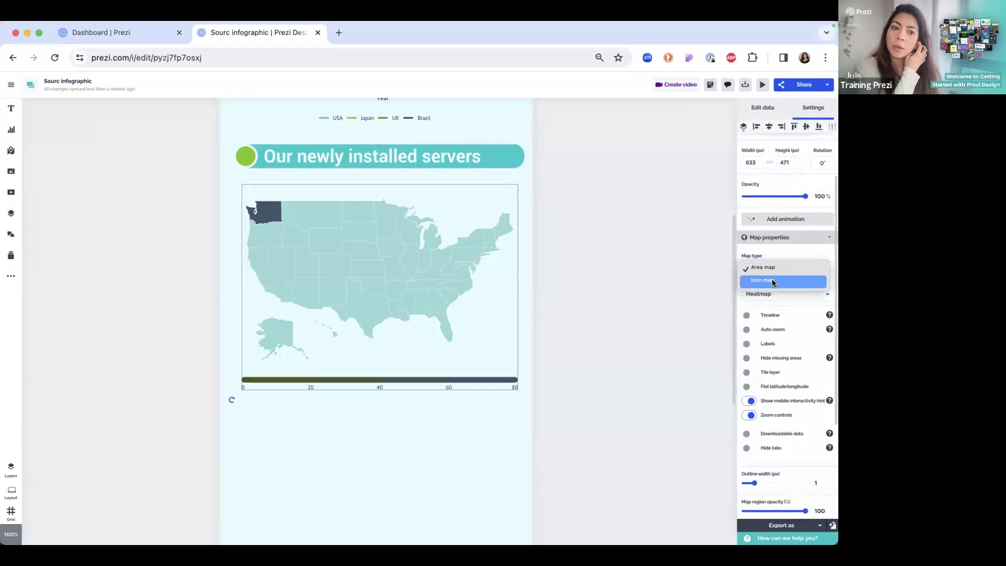
pyautogui.click(772, 282)
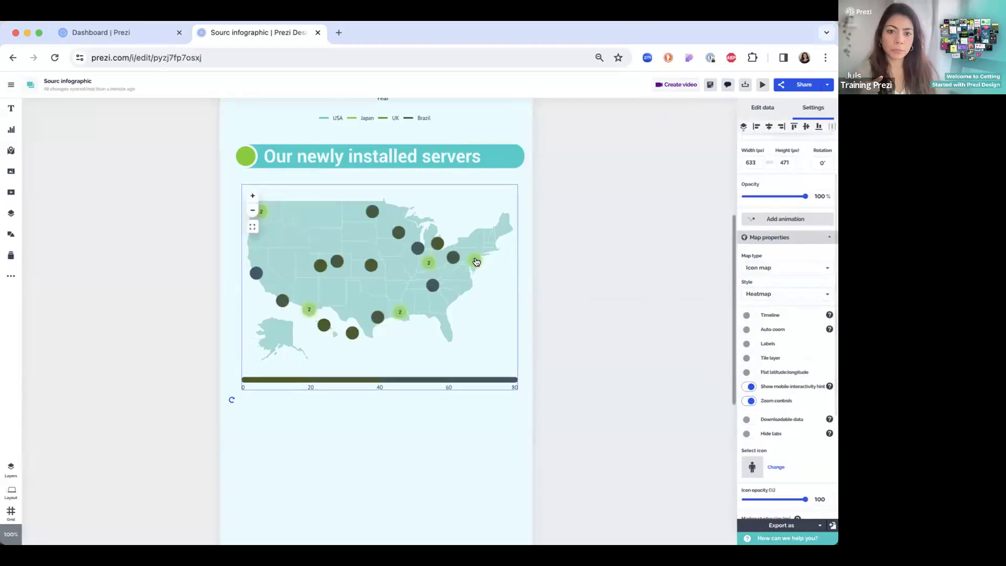
pyautogui.moveTo(425, 244)
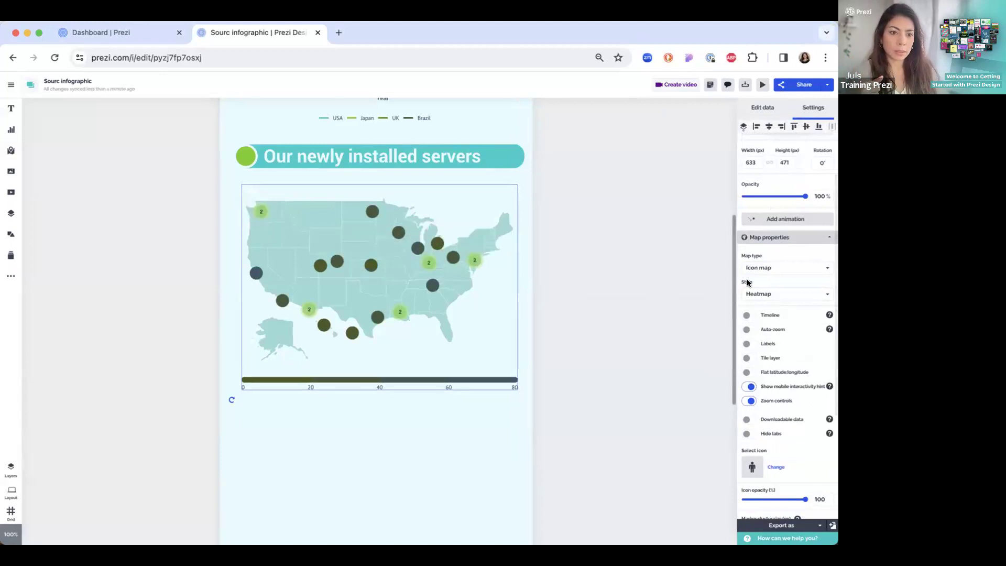
# Try the Individual and Grouped styles on the icon map and set the style back to Heatmap.
pyautogui.scroll(-2, 805, 292)
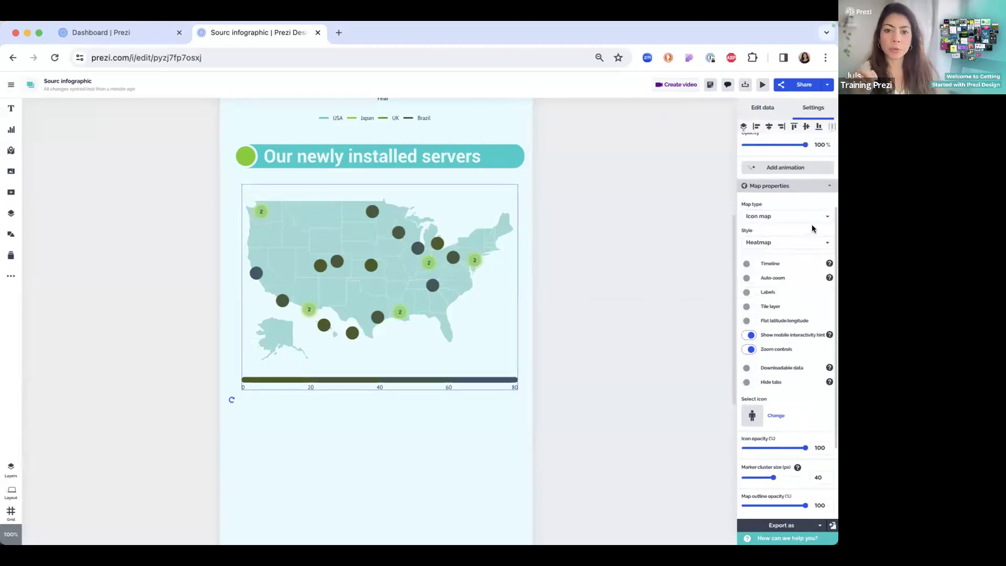
pyautogui.click(779, 244)
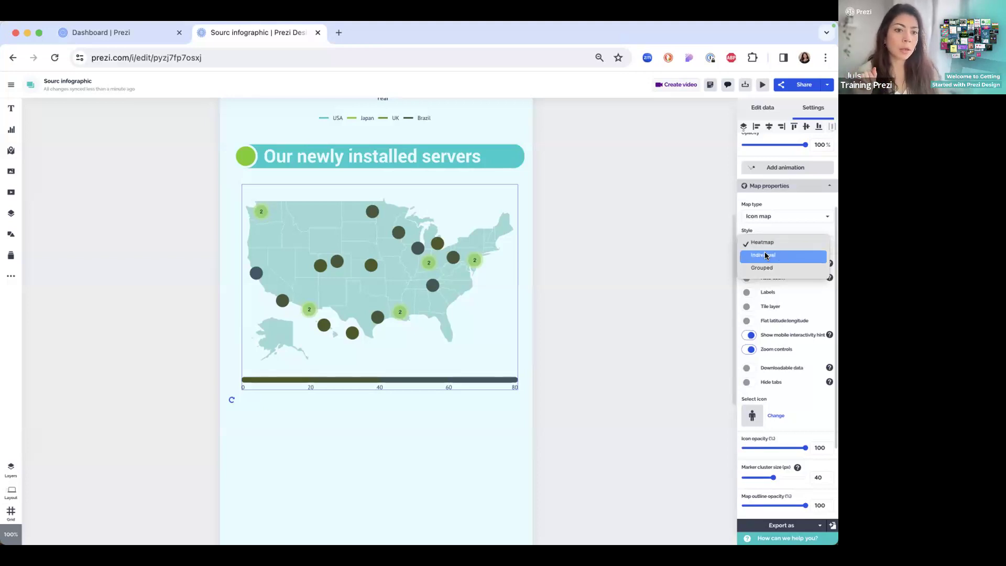
pyautogui.click(762, 254)
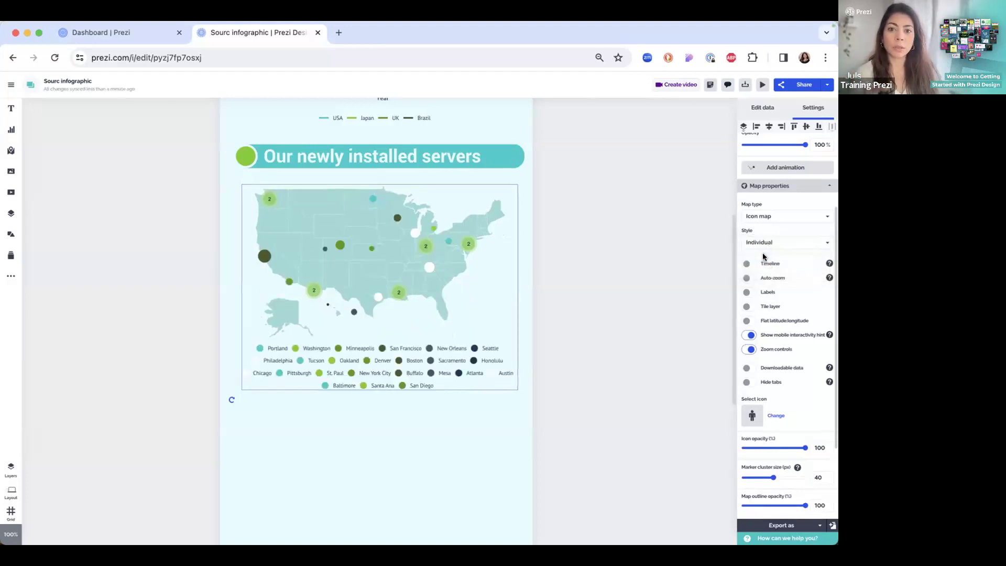
pyautogui.click(774, 240)
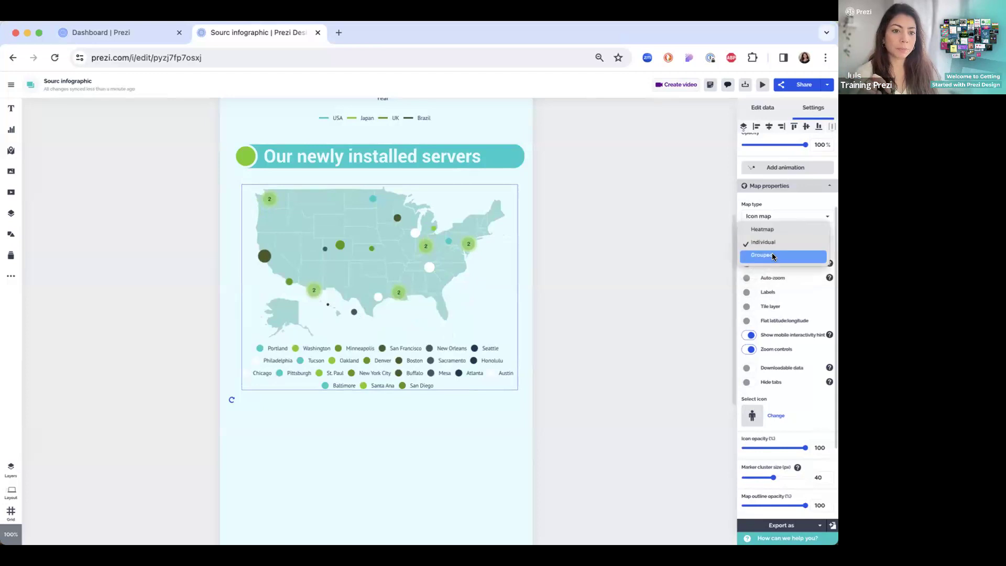
pyautogui.click(771, 252)
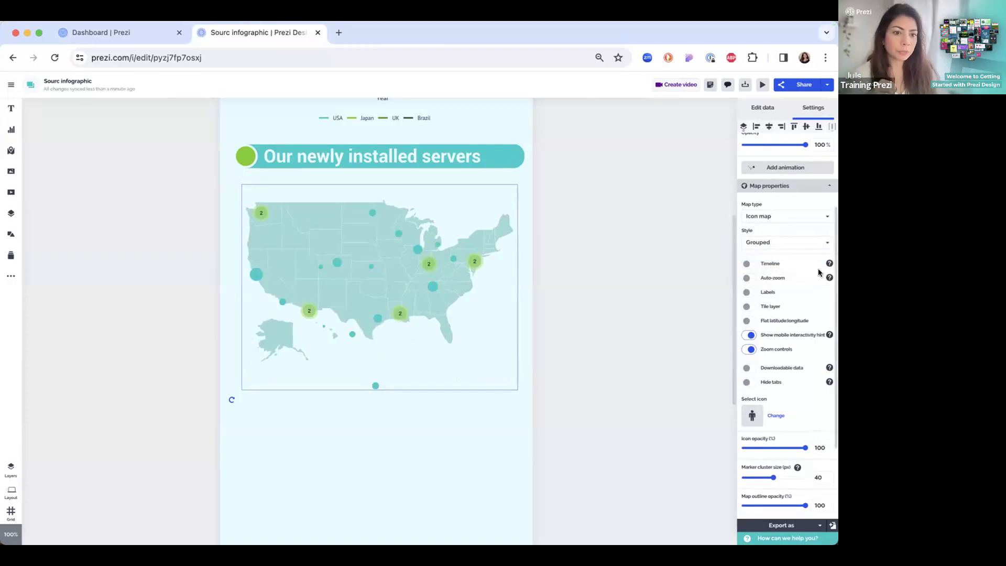
pyautogui.click(774, 240)
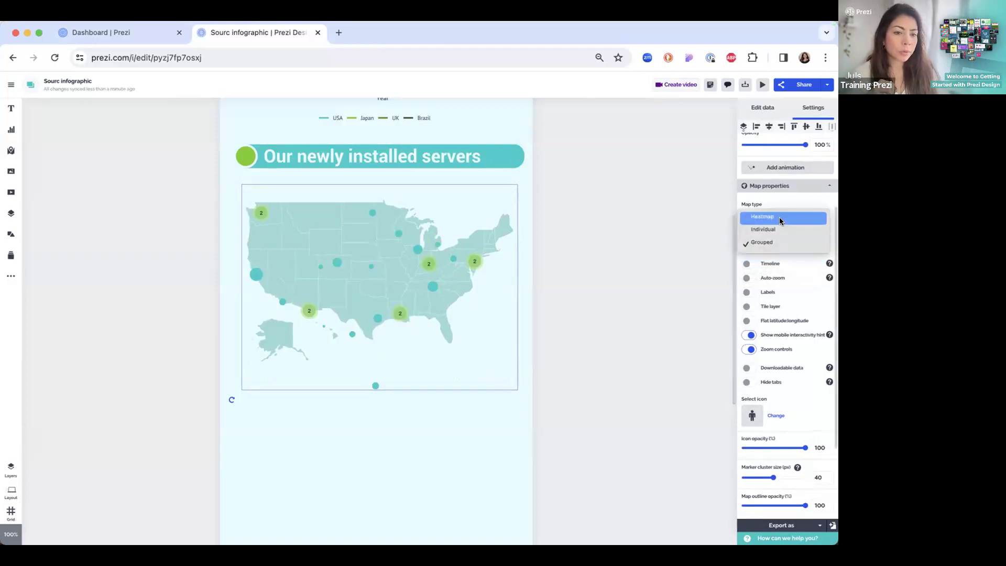
pyautogui.click(779, 219)
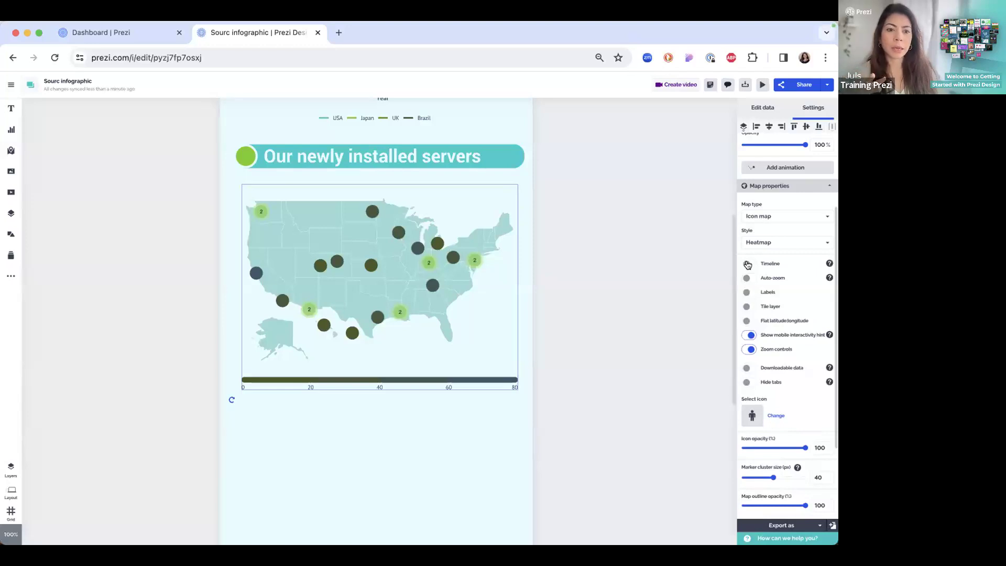
# Try the Timeline and Auto-zoom options on the map and switch both off again.
pyautogui.click(747, 264)
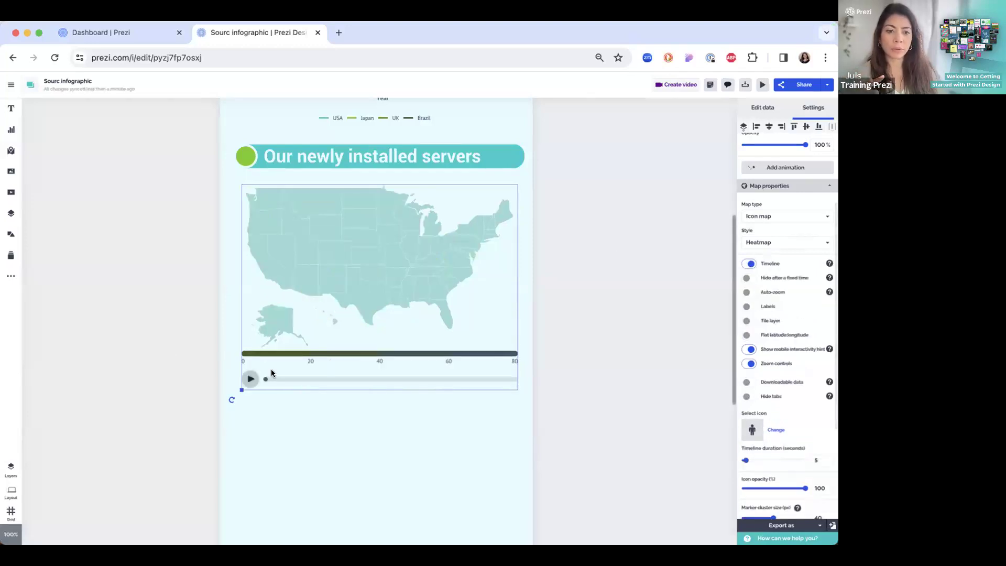
pyautogui.click(749, 265)
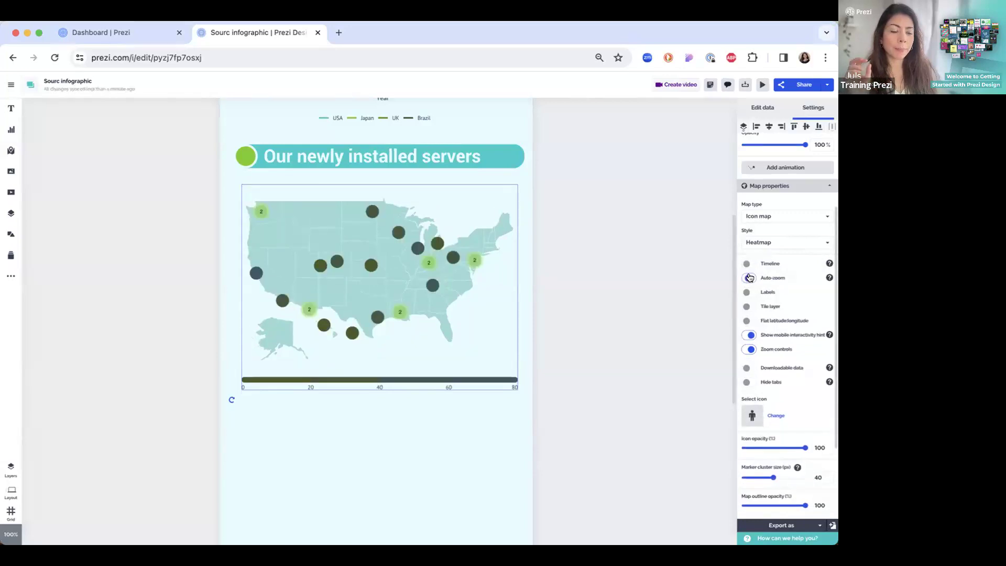
pyautogui.click(749, 278)
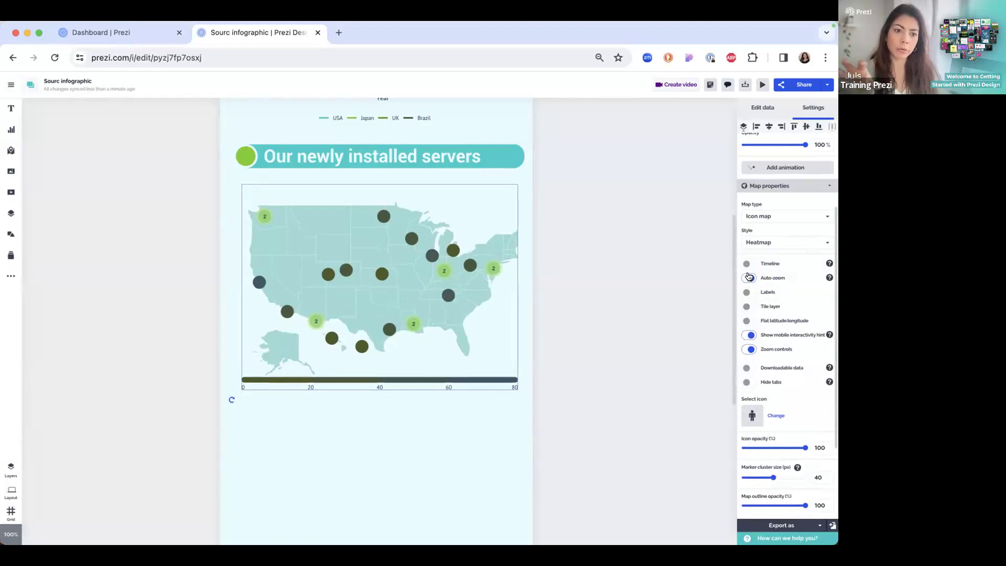
pyautogui.click(747, 292)
pyautogui.click(748, 291)
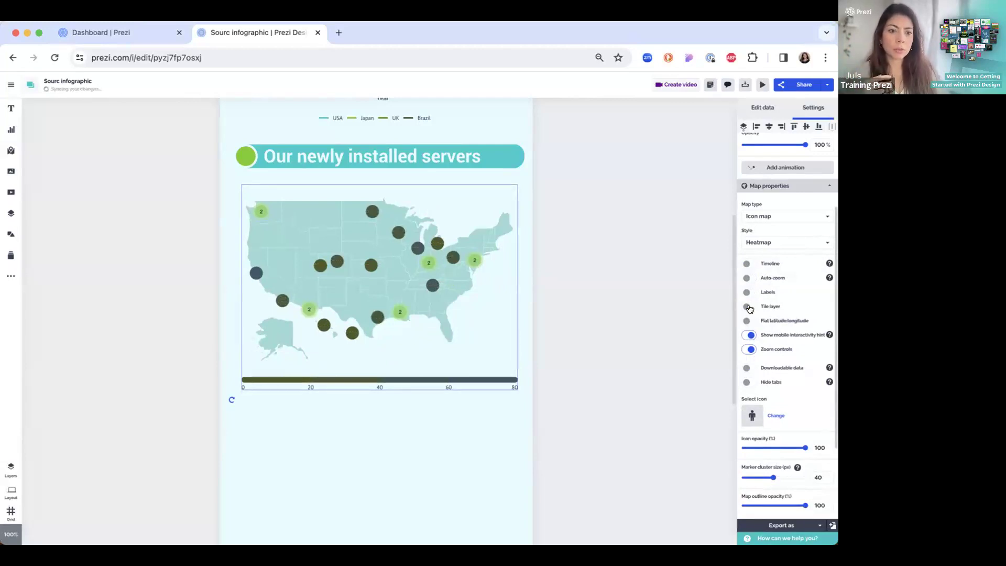
# Try the tile layer and its OSM tile source options on the map, and toggle the zoom controls off and on.
pyautogui.click(747, 308)
pyautogui.scroll(-3, 787, 307)
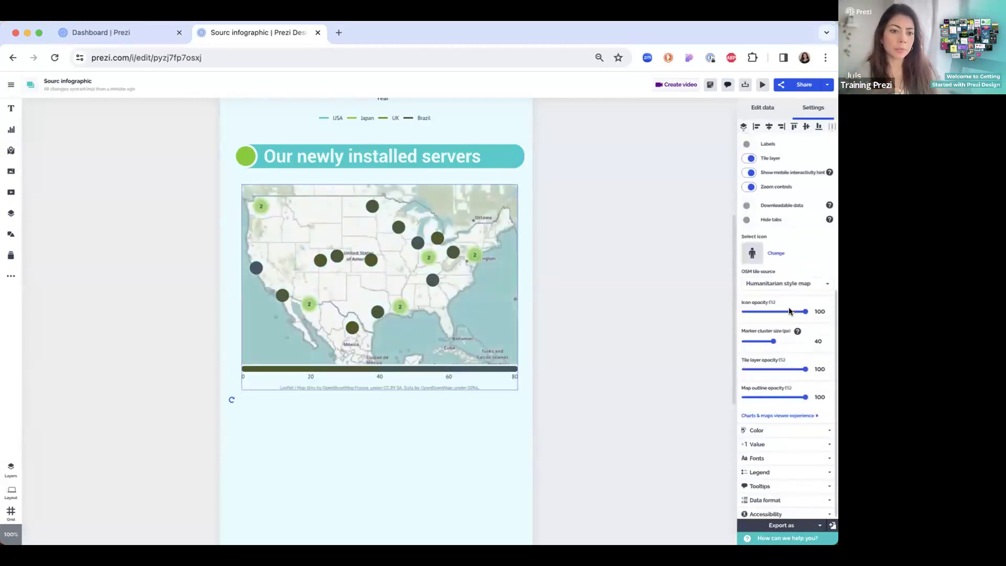
pyautogui.click(769, 284)
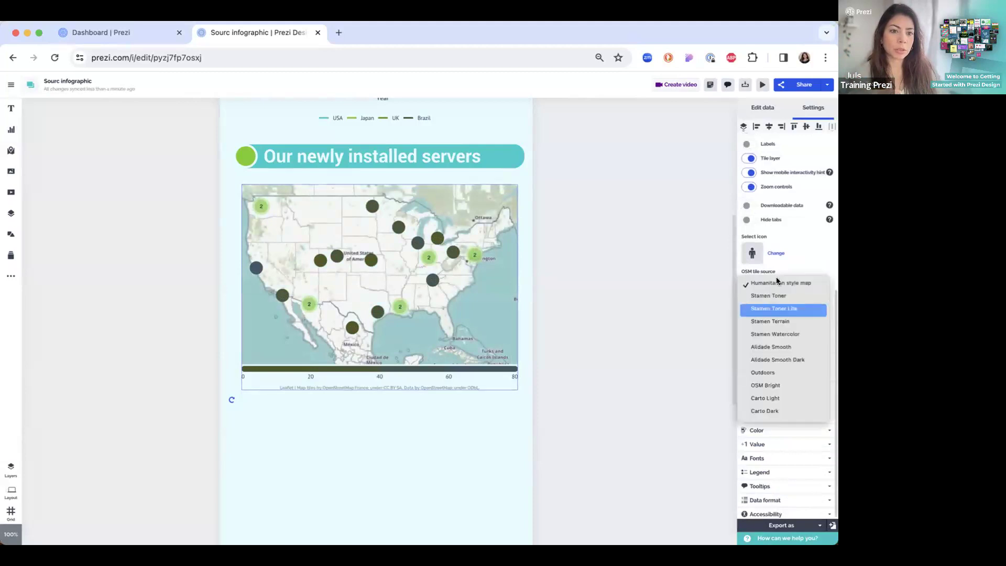
pyautogui.click(797, 271)
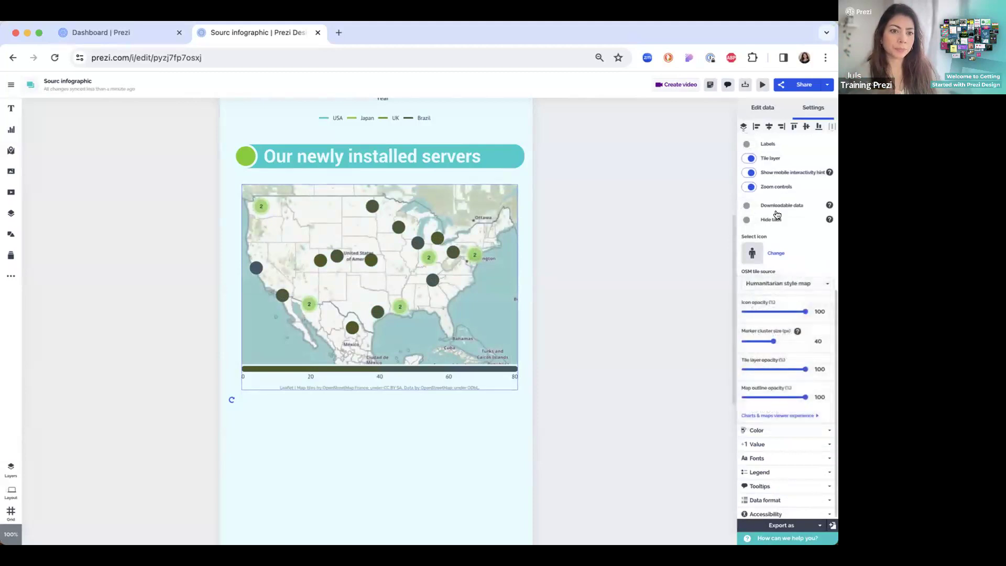
pyautogui.scroll(1, 775, 215)
pyautogui.click(752, 173)
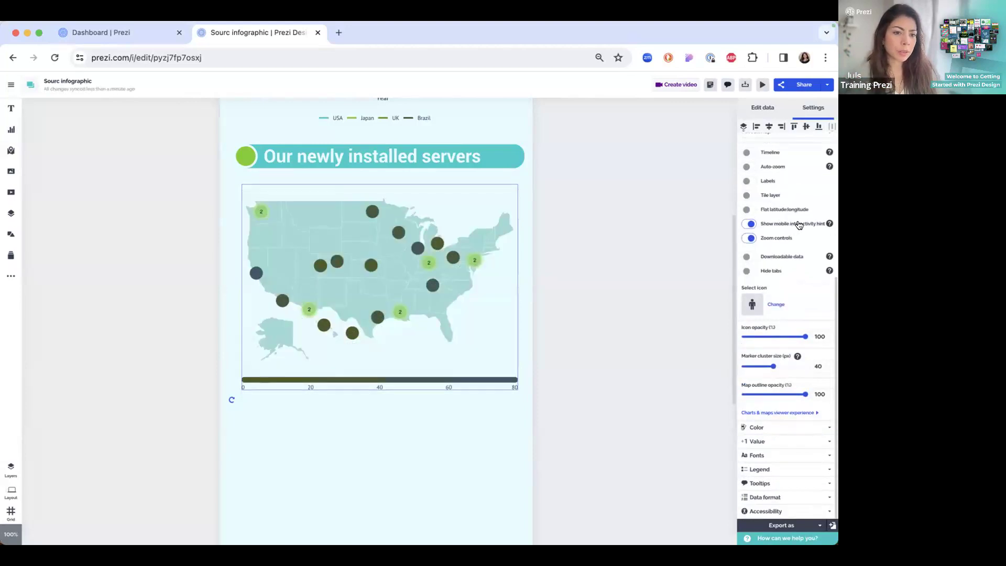
pyautogui.click(750, 239)
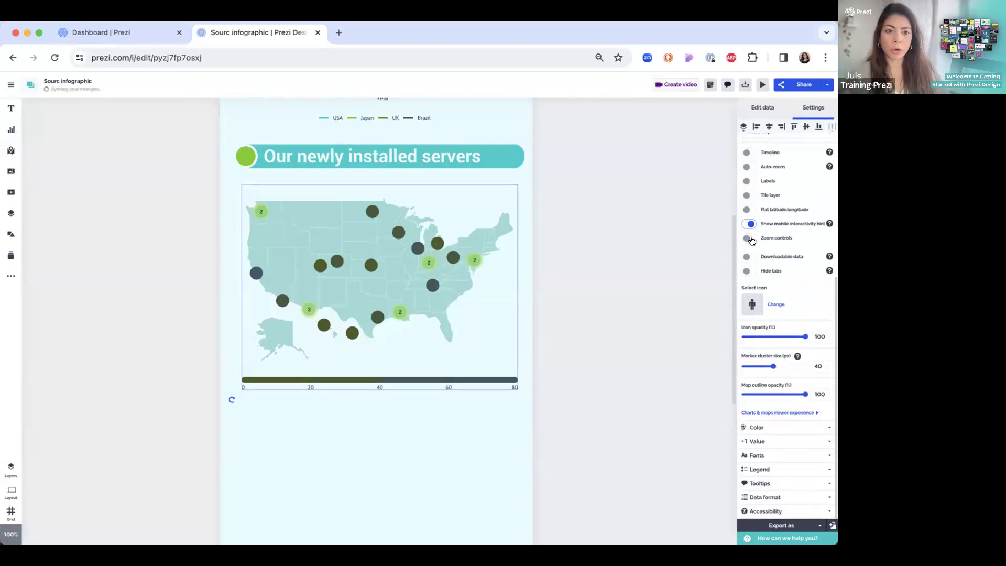
pyautogui.click(750, 239)
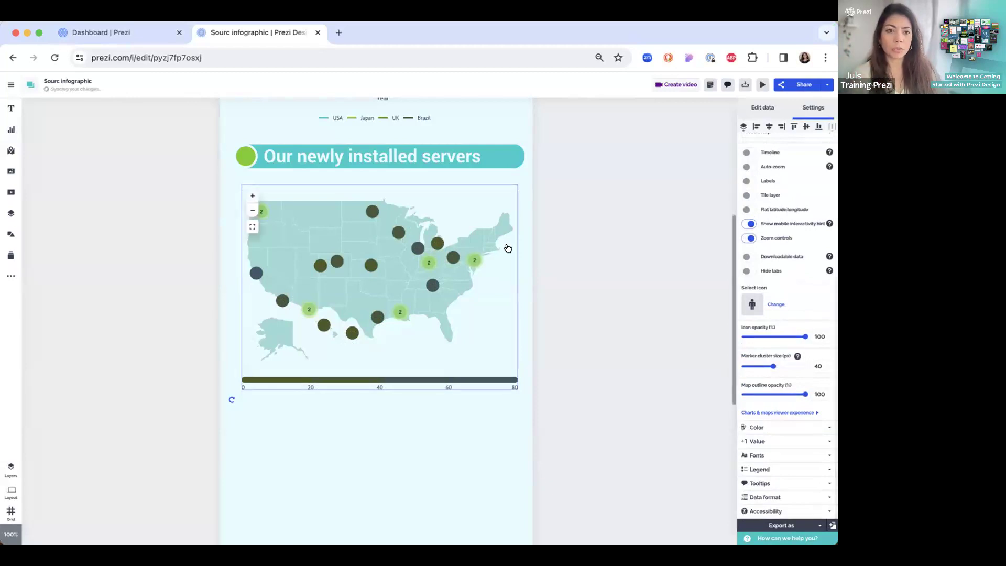
# Replace the map's marker icon with the solid server rack icon found by searching for "hdd".
pyautogui.click(753, 300)
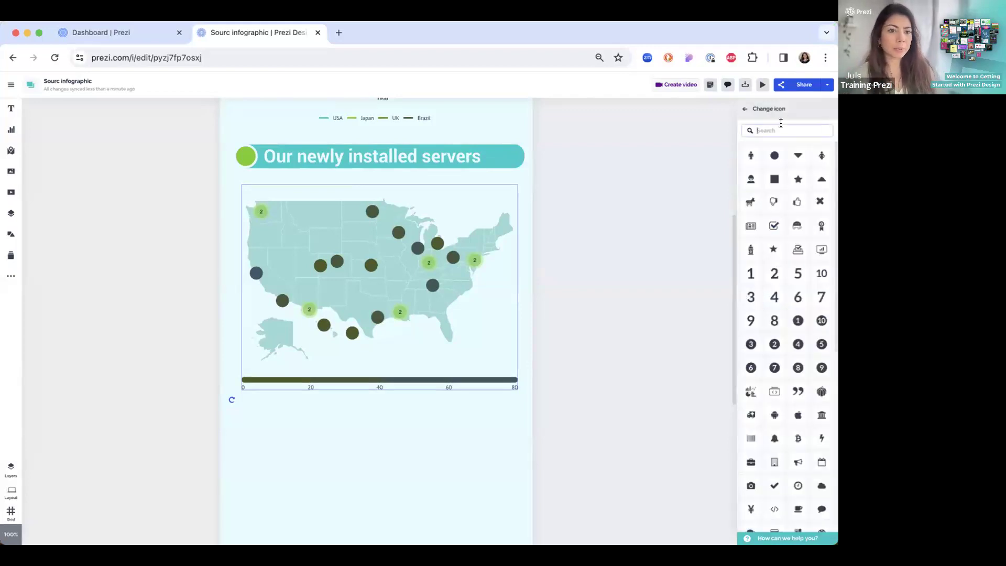
pyautogui.write('hdd')
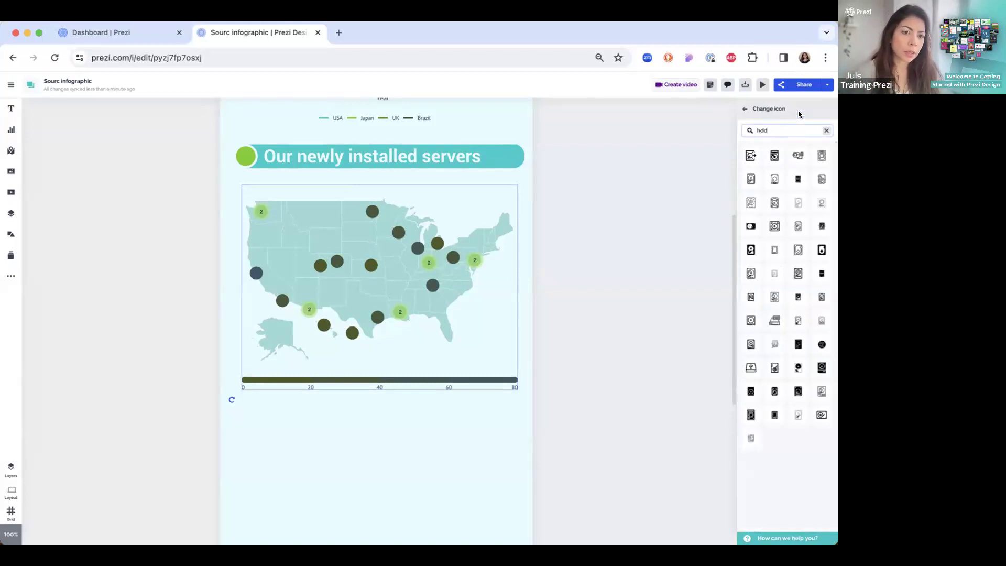
pyautogui.click(798, 176)
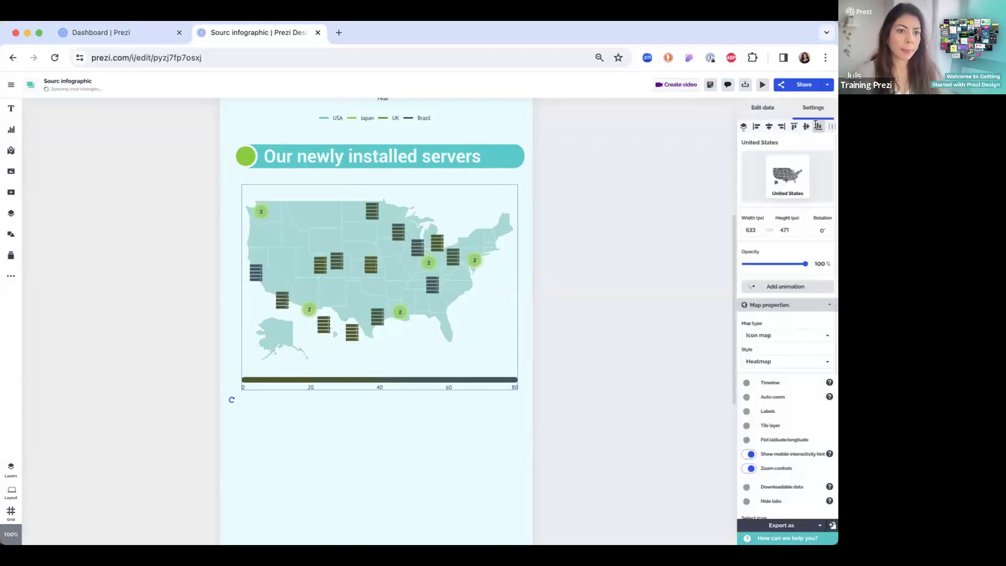
# Set the map's cold color to brand green #75CE02, hot color to turquoise #04CCCC and missing area color to dark blue #0F3954.
pyautogui.scroll(-5, 805, 358)
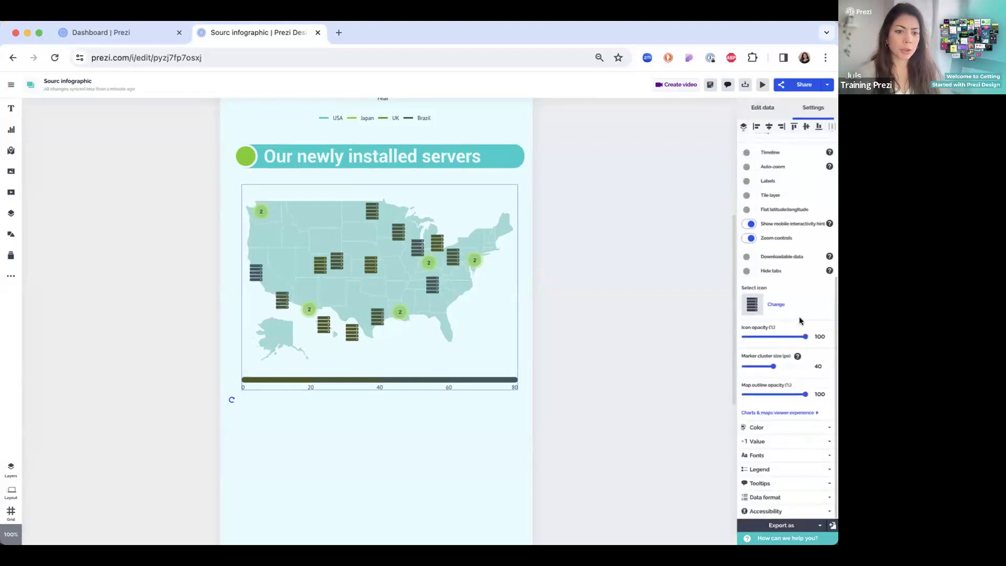
pyautogui.click(759, 427)
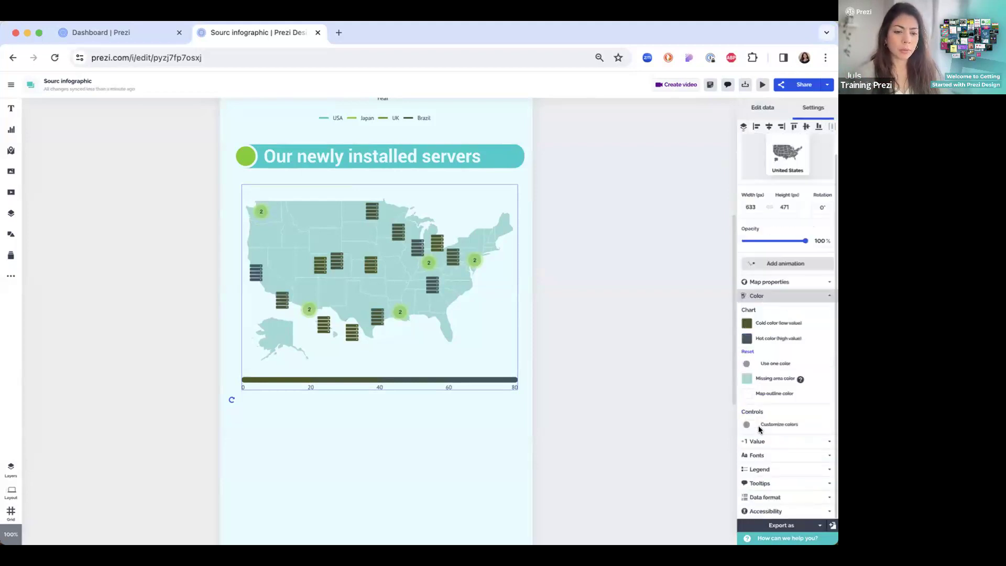
pyautogui.click(754, 325)
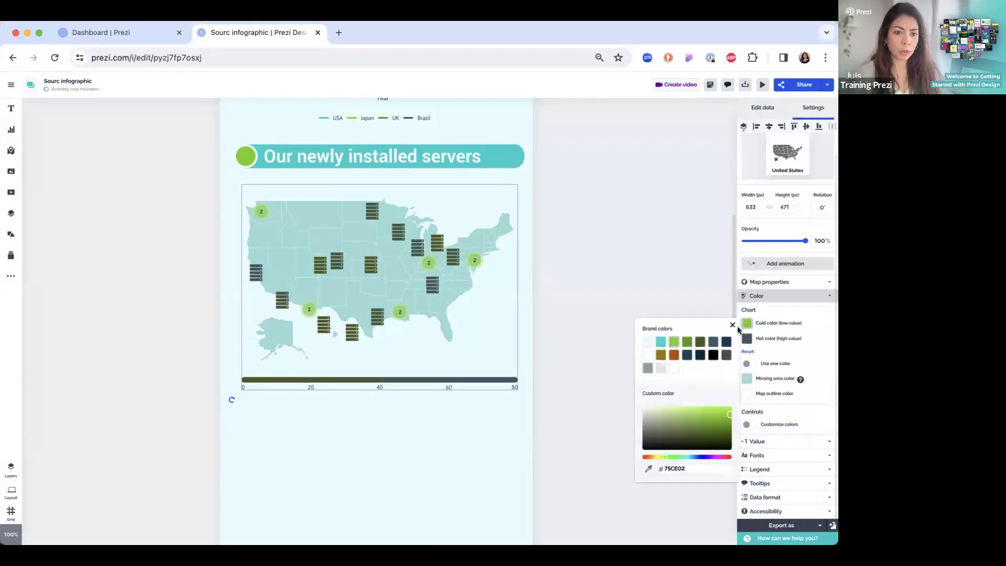
pyautogui.click(746, 339)
pyautogui.click(660, 357)
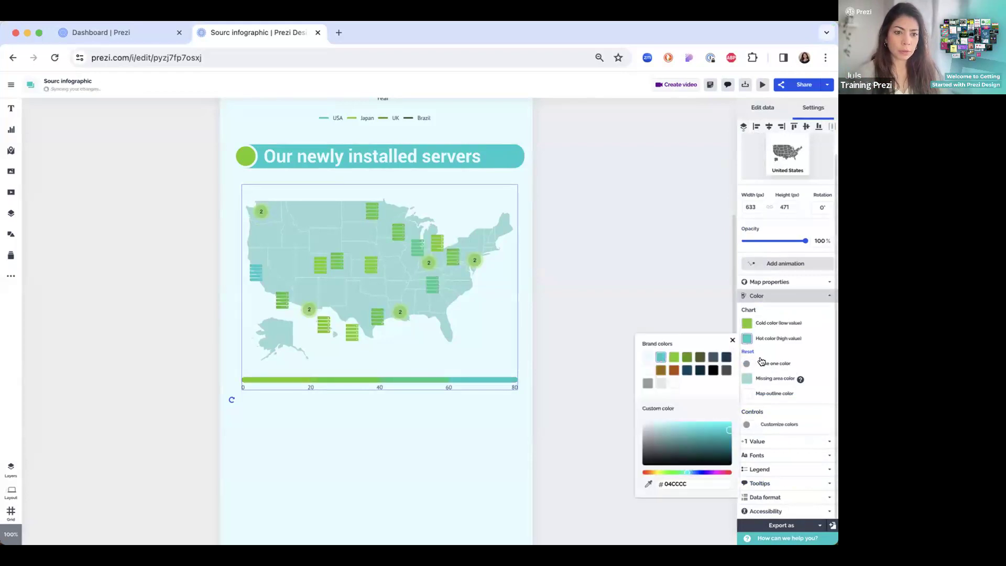
pyautogui.click(746, 377)
pyautogui.click(726, 396)
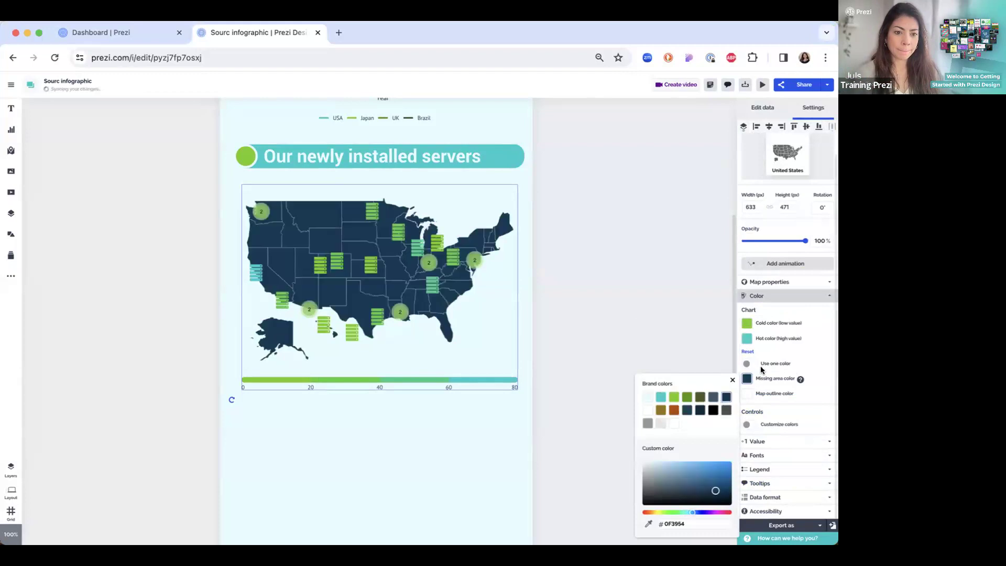
pyautogui.click(804, 305)
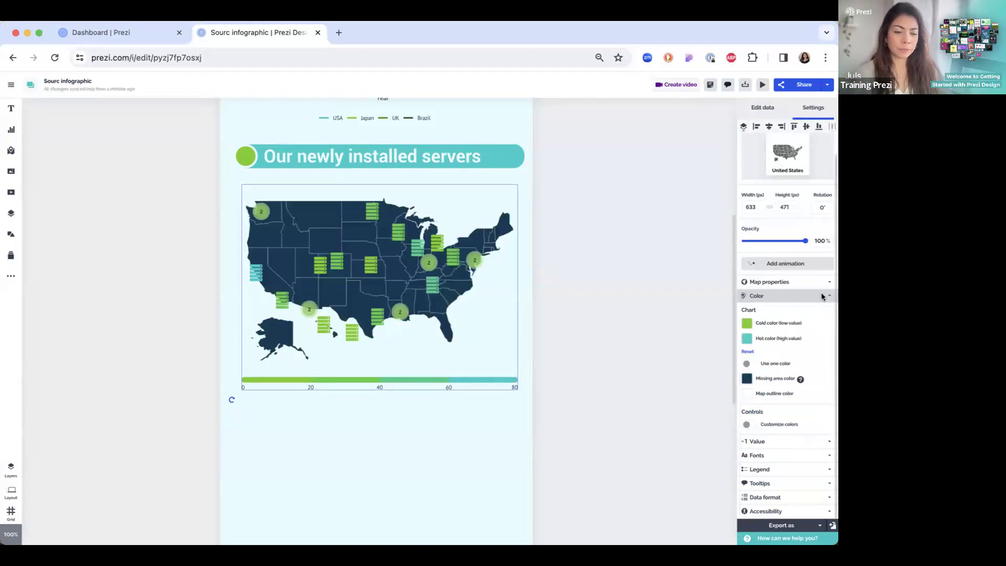
pyautogui.click(821, 296)
# Examine the map's Legend, Tooltips, Data format and Accessibility settings.
pyautogui.click(807, 358)
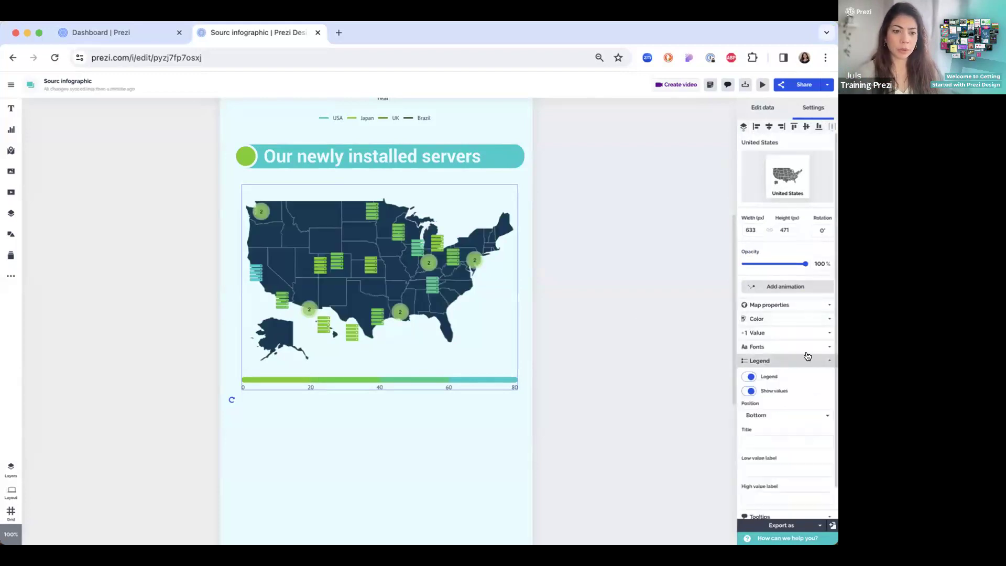
pyautogui.click(807, 359)
pyautogui.click(766, 374)
pyautogui.click(767, 375)
pyautogui.click(771, 388)
pyautogui.click(795, 389)
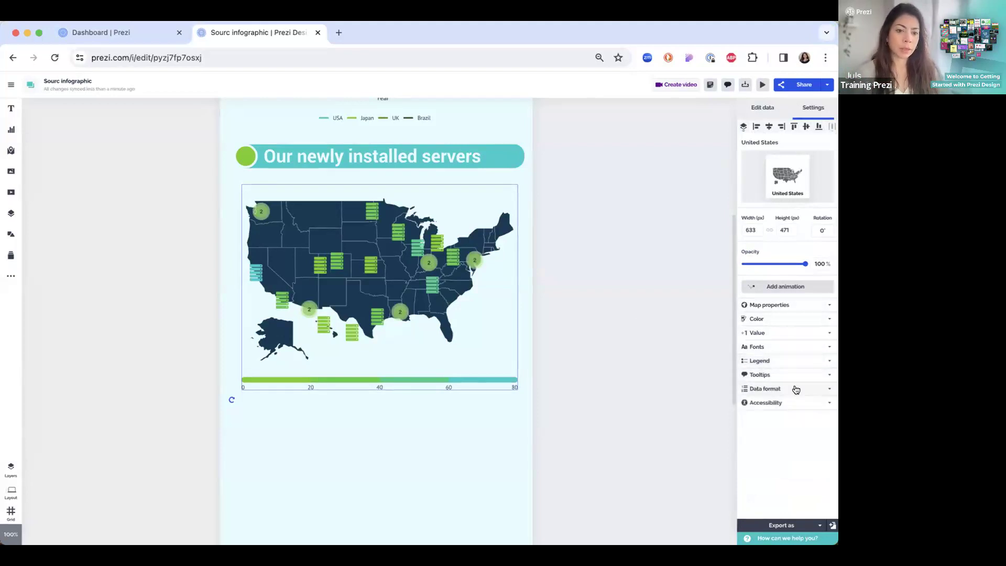
pyautogui.click(783, 403)
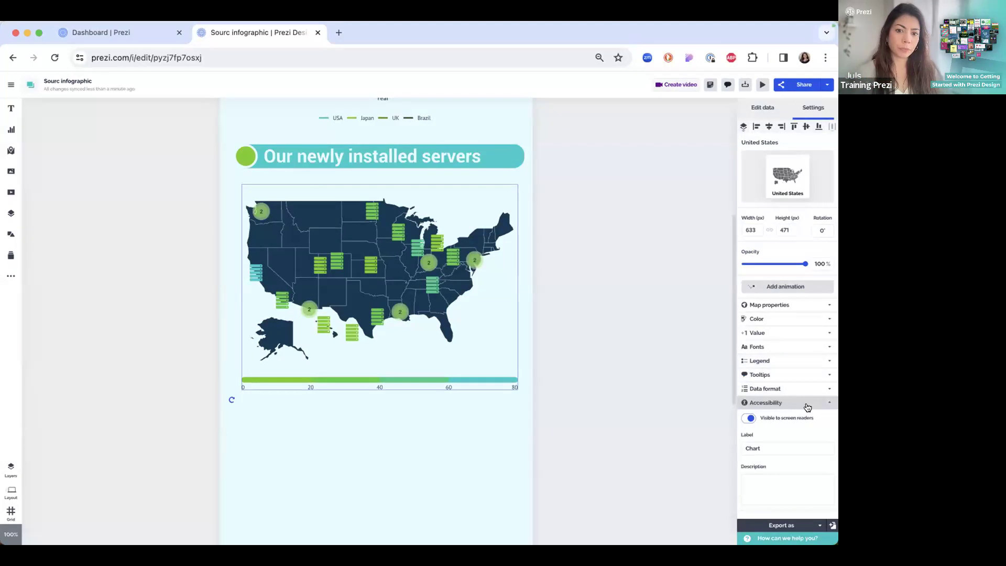
# Examine the link options for the Portland entry in the map's data sheet, and leave without adding a link.
pyautogui.click(807, 406)
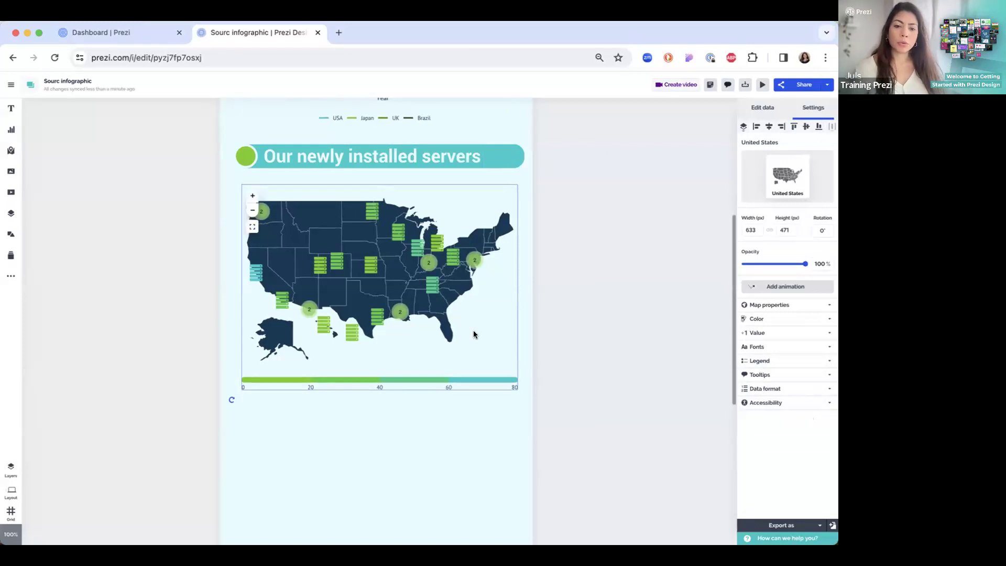
pyautogui.click(758, 107)
pyautogui.click(576, 153)
pyautogui.click(554, 136)
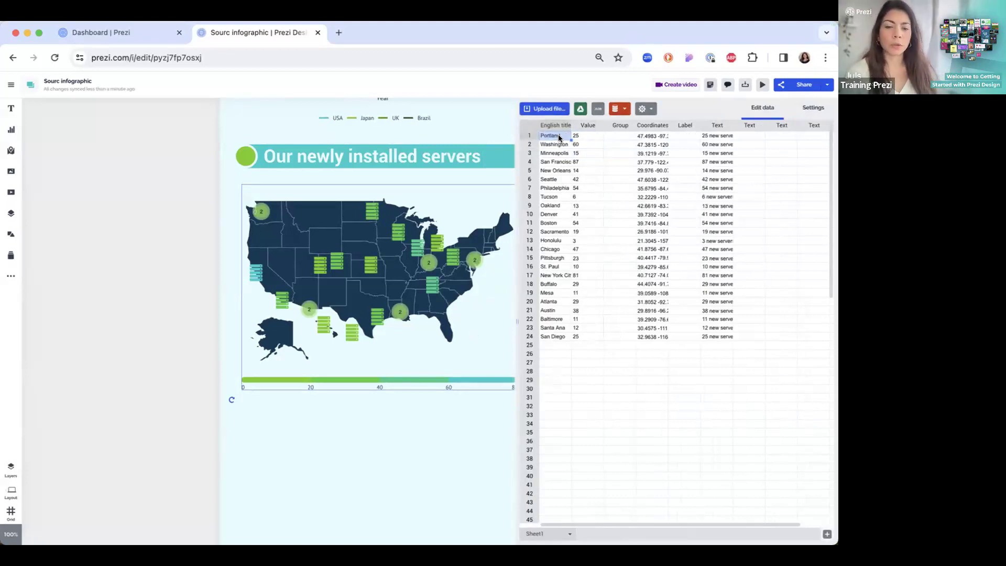
pyautogui.rightClick(558, 134)
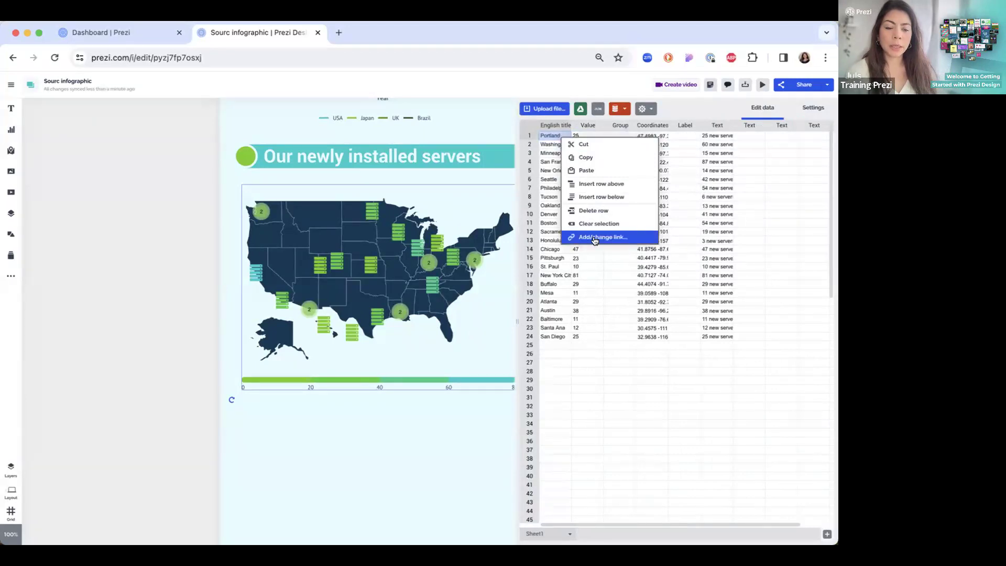
pyautogui.click(639, 243)
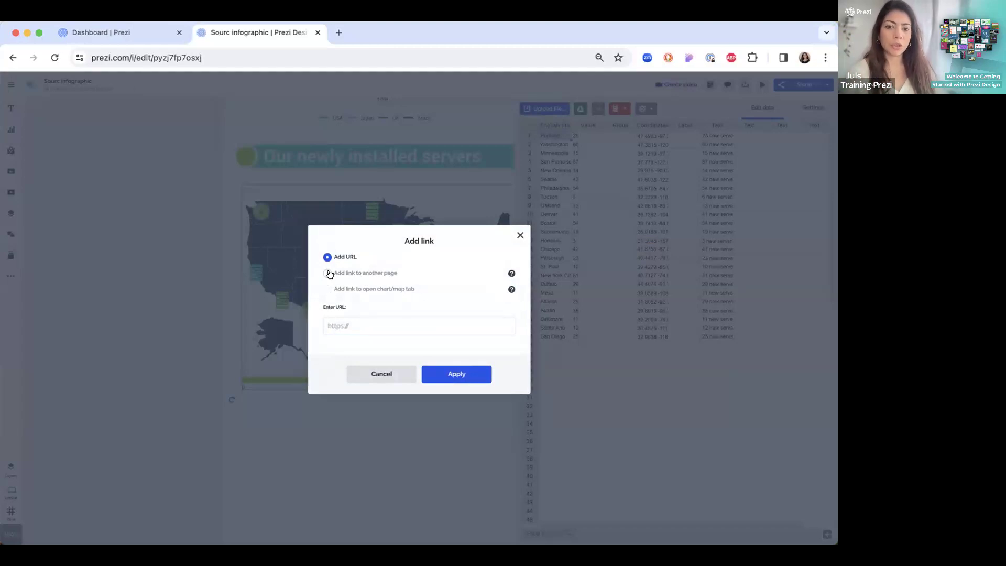
pyautogui.click(385, 374)
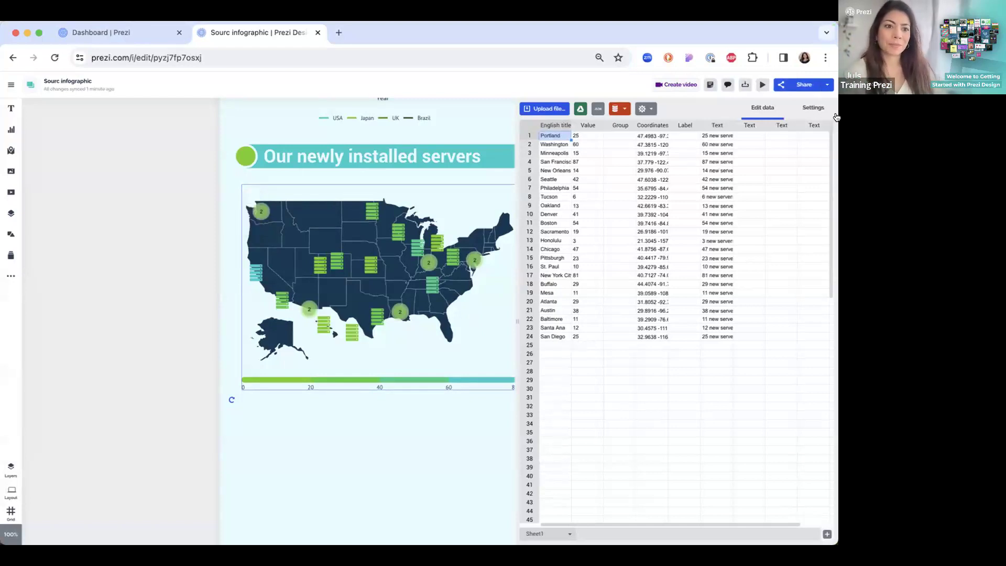
pyautogui.click(811, 108)
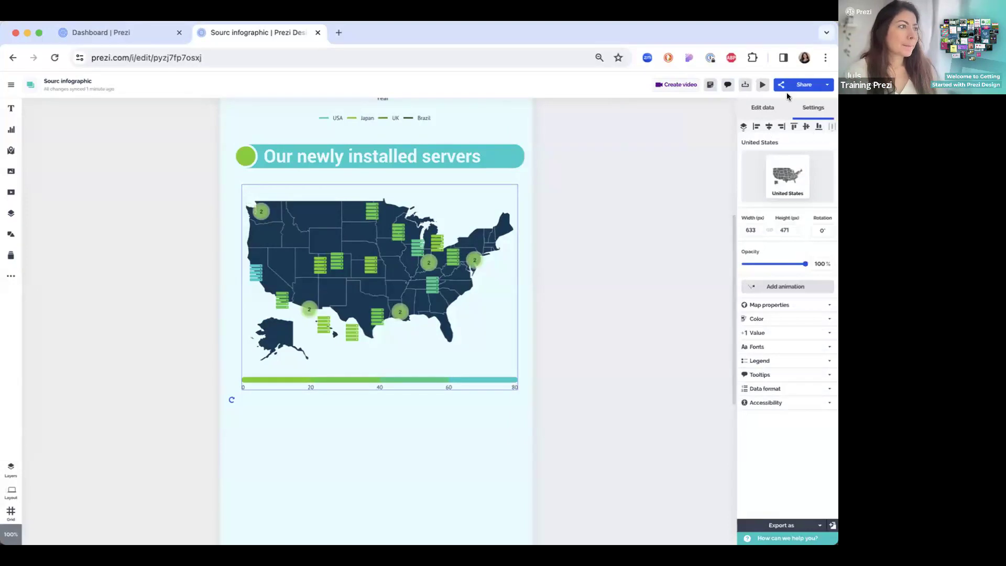
pyautogui.click(711, 210)
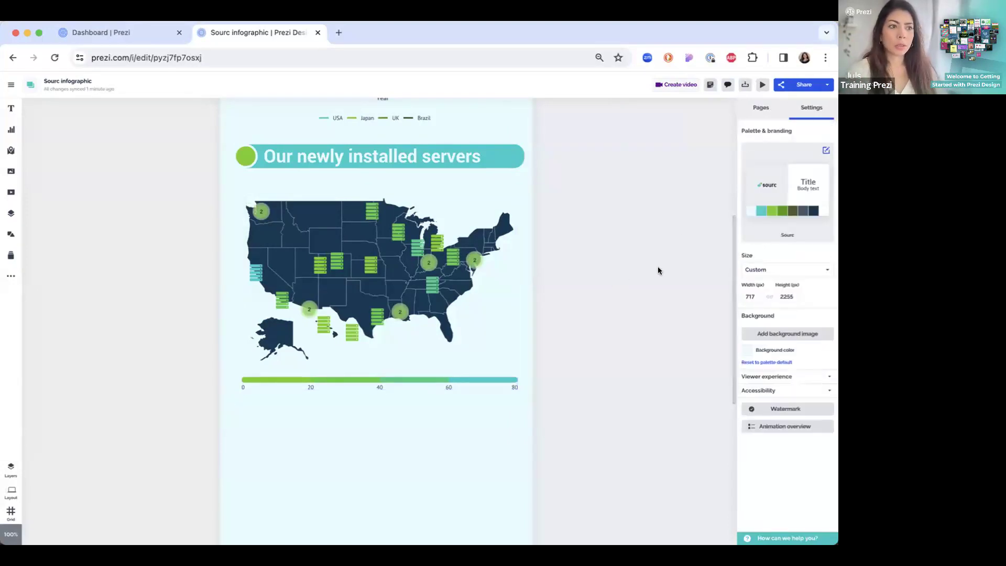
# Insert the rising bar chart and arrow icon found by searching for "growth" below the map, and enlarge it to 247 × 247 px.
pyautogui.scroll(-5, 610, 251)
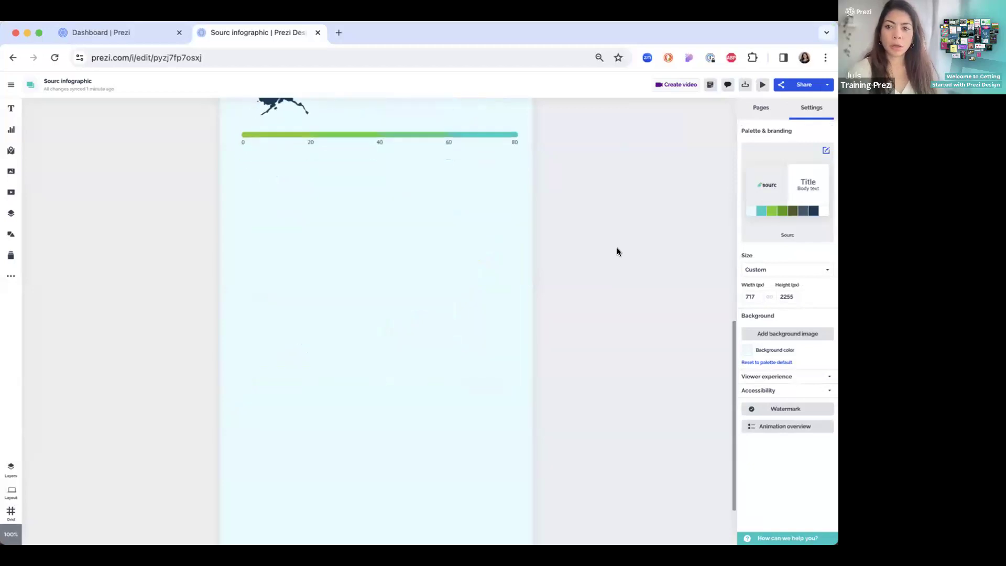
pyautogui.click(11, 131)
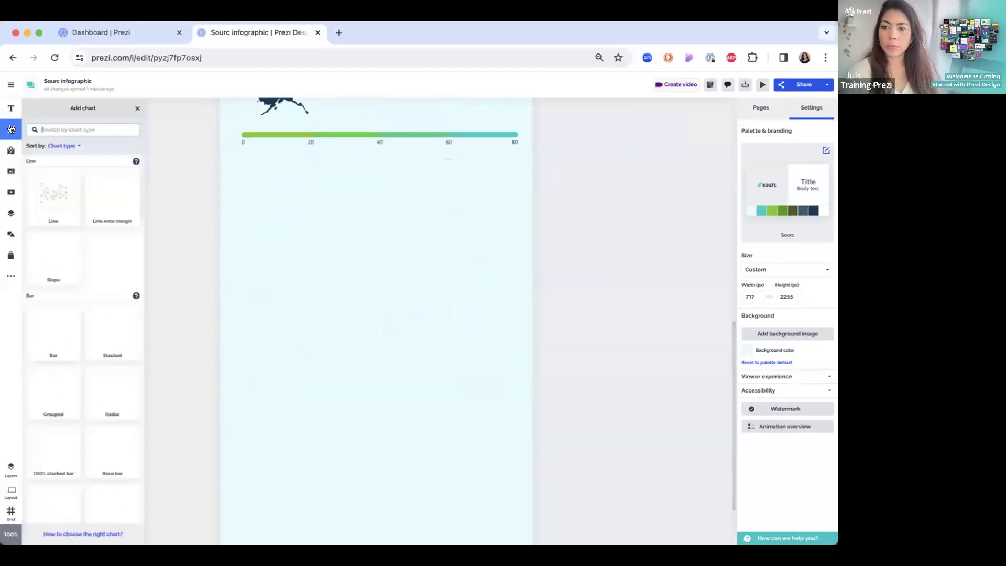
pyautogui.click(10, 151)
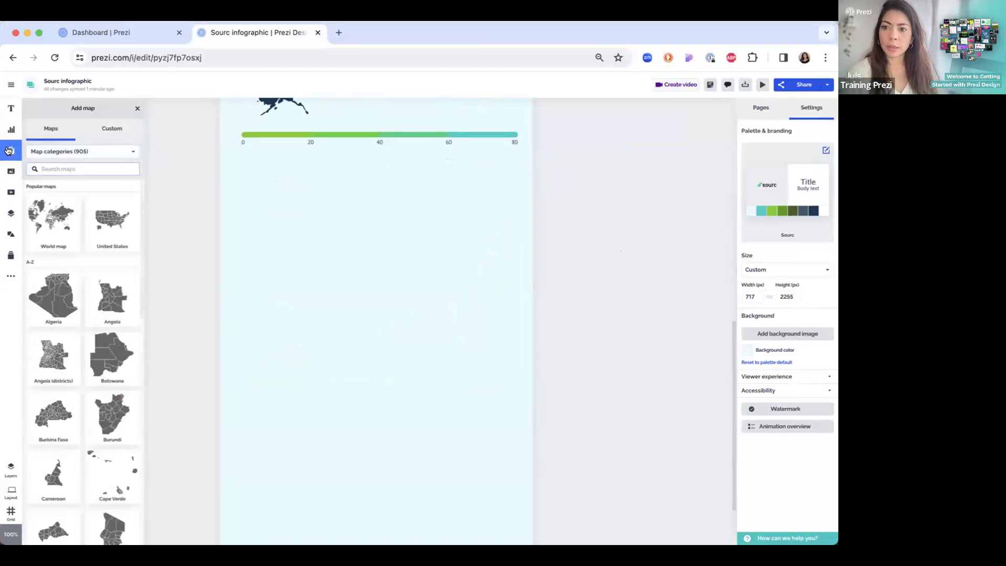
pyautogui.click(9, 174)
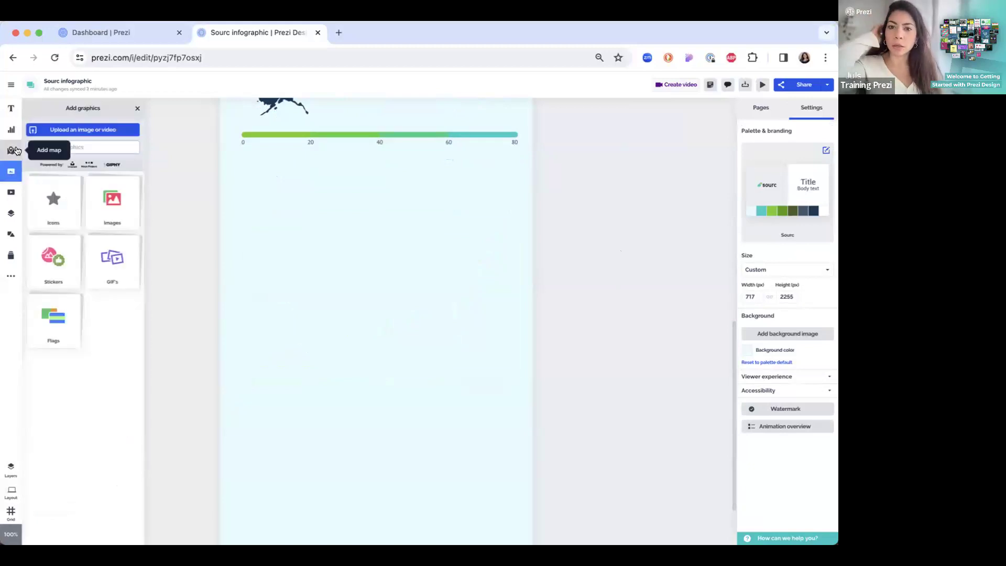
pyautogui.scroll(5, 225, 233)
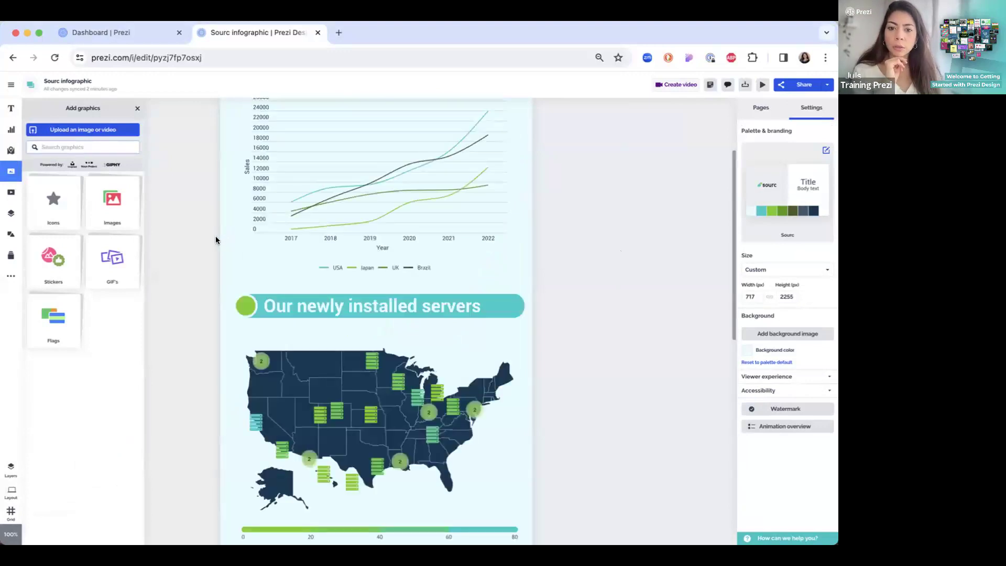
pyautogui.scroll(3, 215, 240)
pyautogui.scroll(-10, 215, 240)
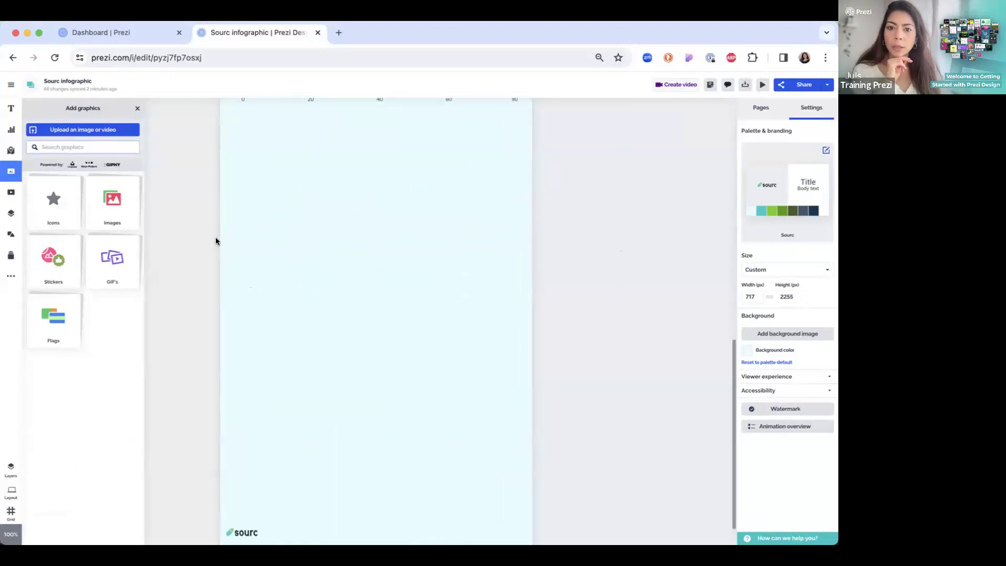
pyautogui.scroll(1, 215, 236)
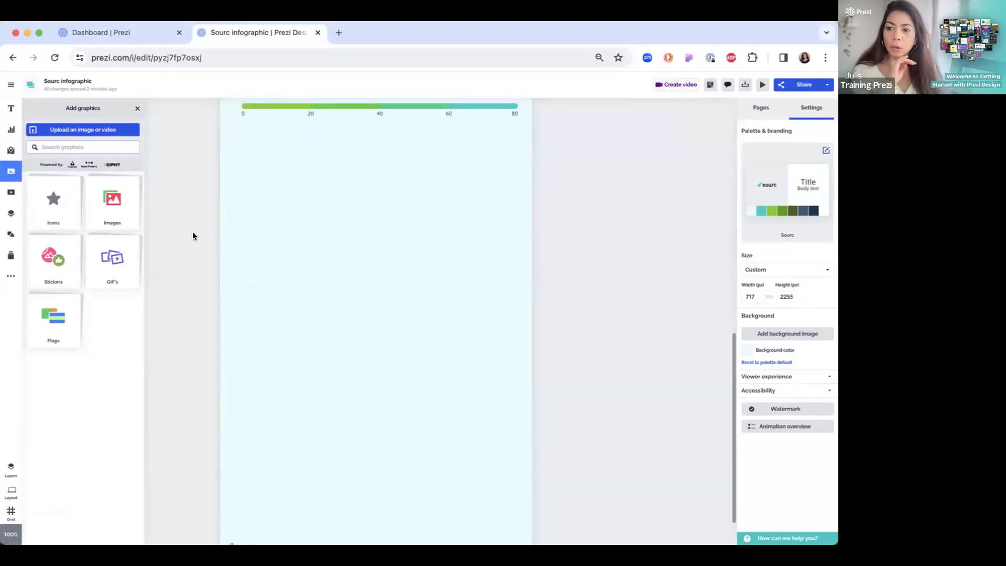
pyautogui.click(54, 196)
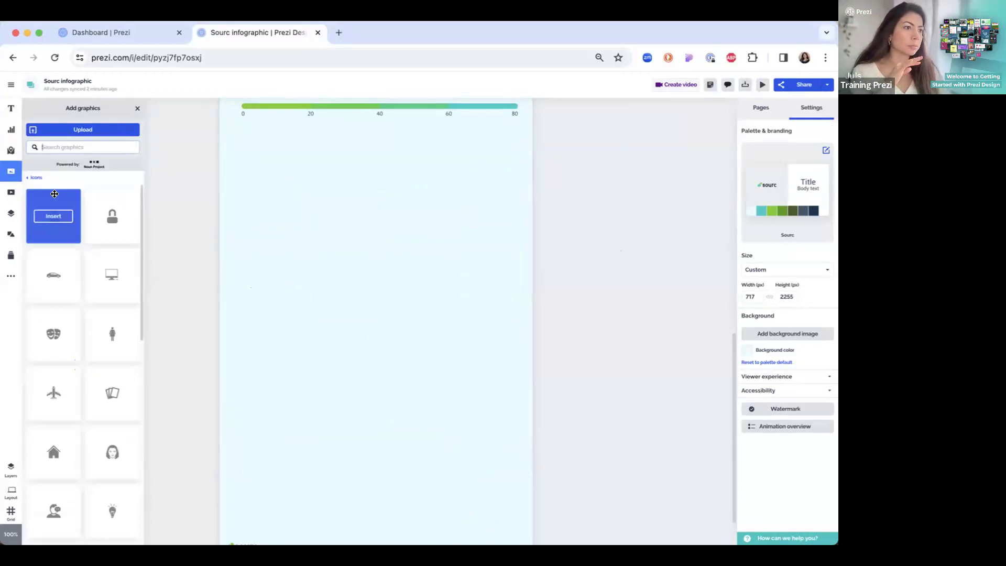
pyautogui.click(67, 151)
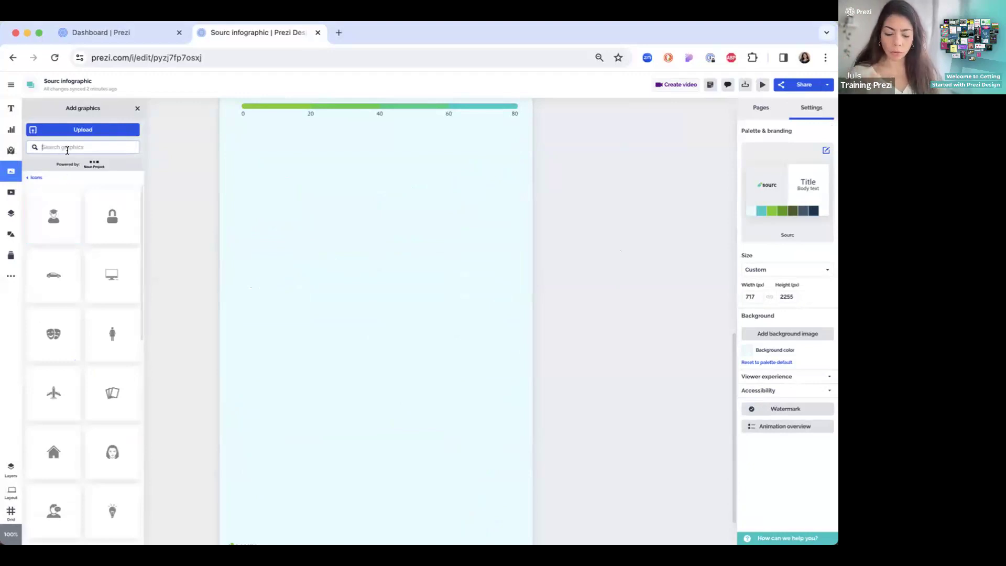
pyautogui.write('growth')
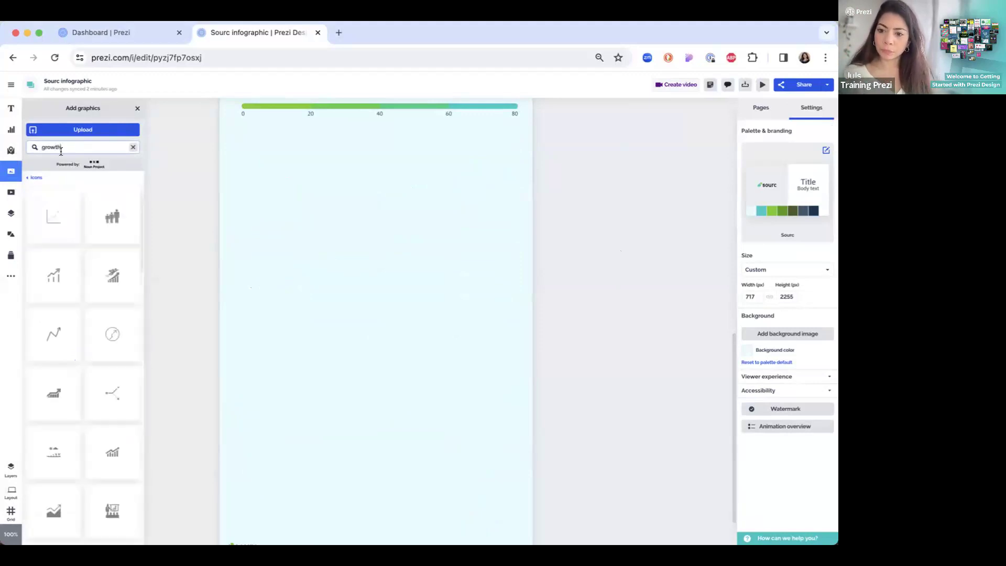
pyautogui.moveTo(74, 376)
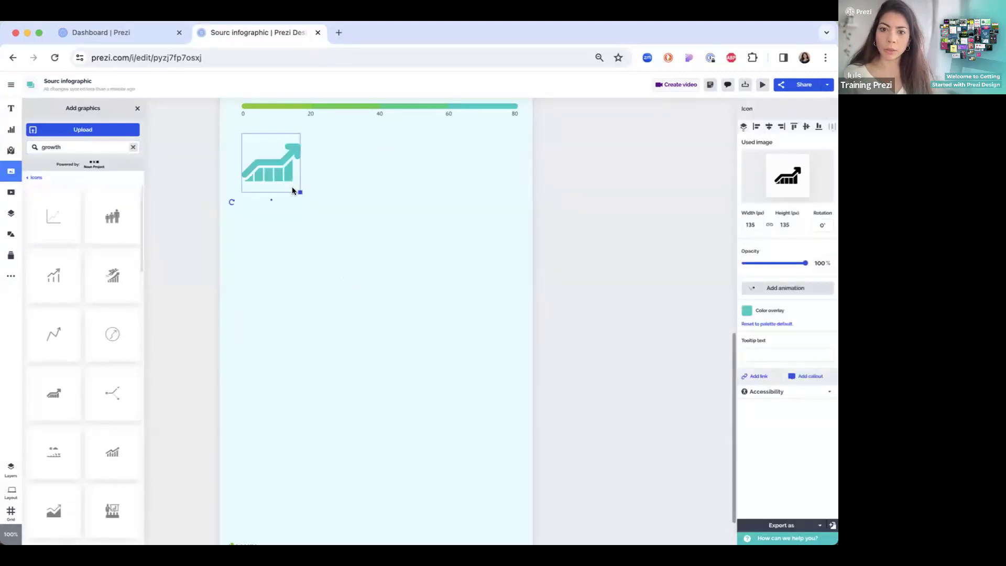
pyautogui.moveTo(299, 192); pyautogui.dragTo(366, 228)
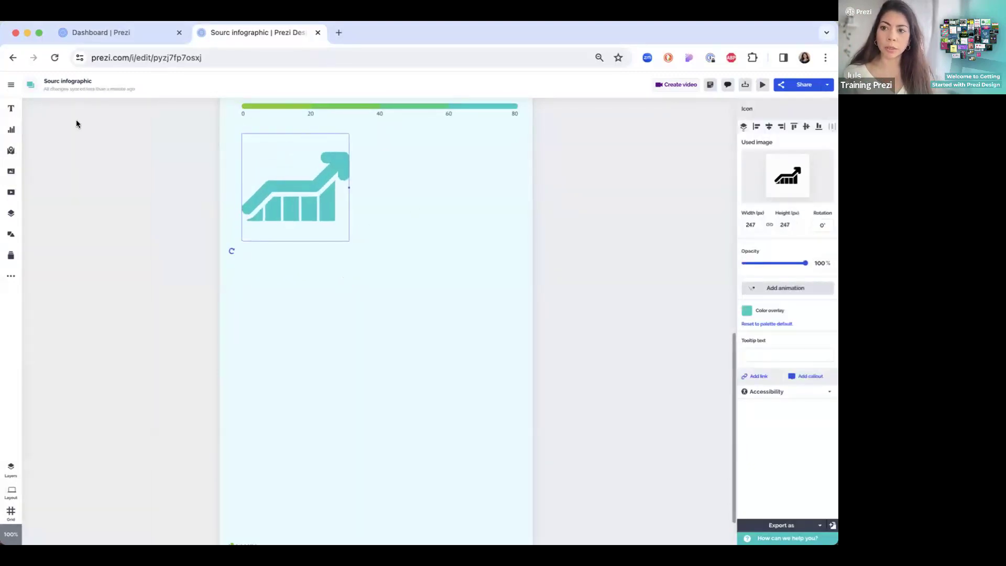
# Add a title text reading "Our most successful marketing campaign generated 272% growth in revenue in Q4 2023".
pyautogui.click(11, 108)
pyautogui.click(48, 148)
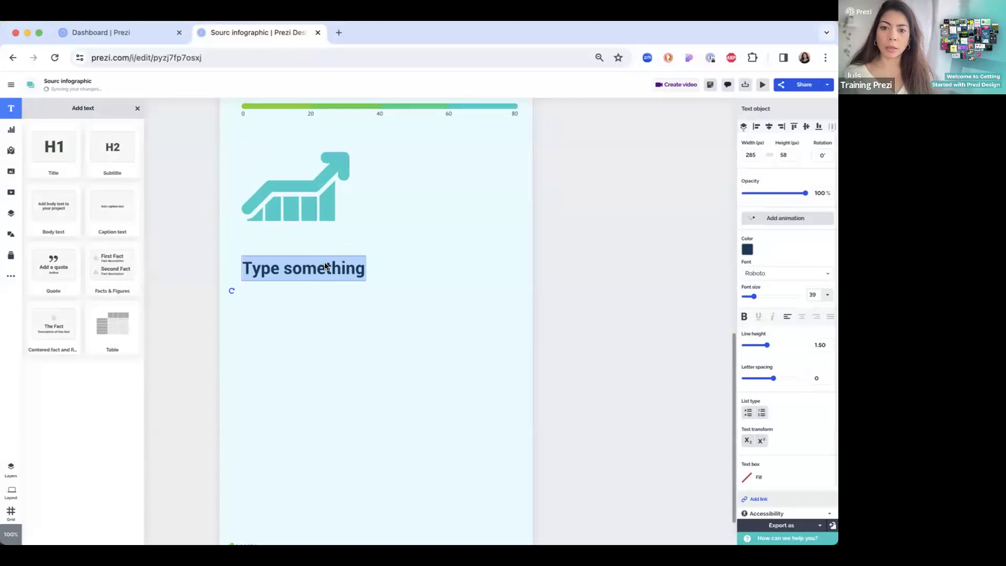
pyautogui.click(398, 304)
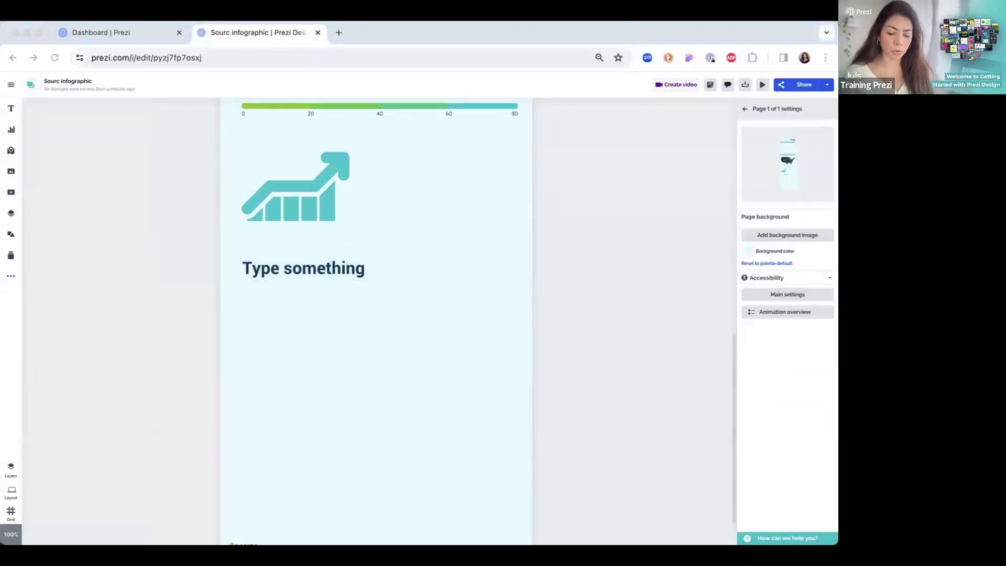
pyautogui.click(317, 270)
pyautogui.doubleClick(316, 270)
pyautogui.hotkey('ctrl', 'a')
pyautogui.hotkey('ctrl', 'v')
# Arrange the growth icon and campaign text side by side below the map, with the text box resized to 410 × 210 px.
pyautogui.moveTo(502, 293); pyautogui.dragTo(413, 183)
pyautogui.moveTo(331, 229); pyautogui.dragTo(356, 218)
pyautogui.moveTo(431, 188); pyautogui.dragTo(427, 196)
pyautogui.moveTo(315, 192); pyautogui.dragTo(308, 192)
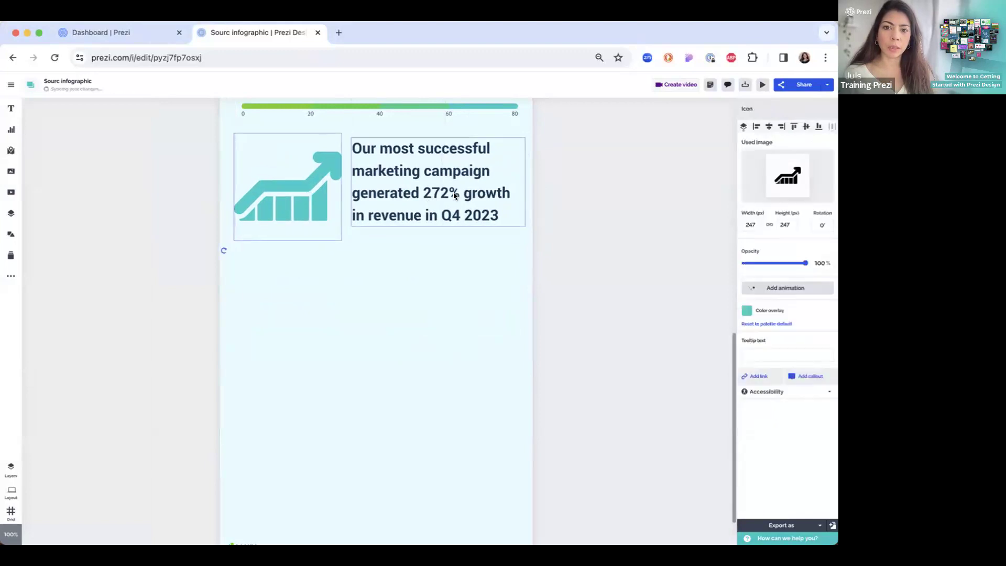
pyautogui.click(453, 192)
pyautogui.moveTo(350, 226); pyautogui.dragTo(345, 226)
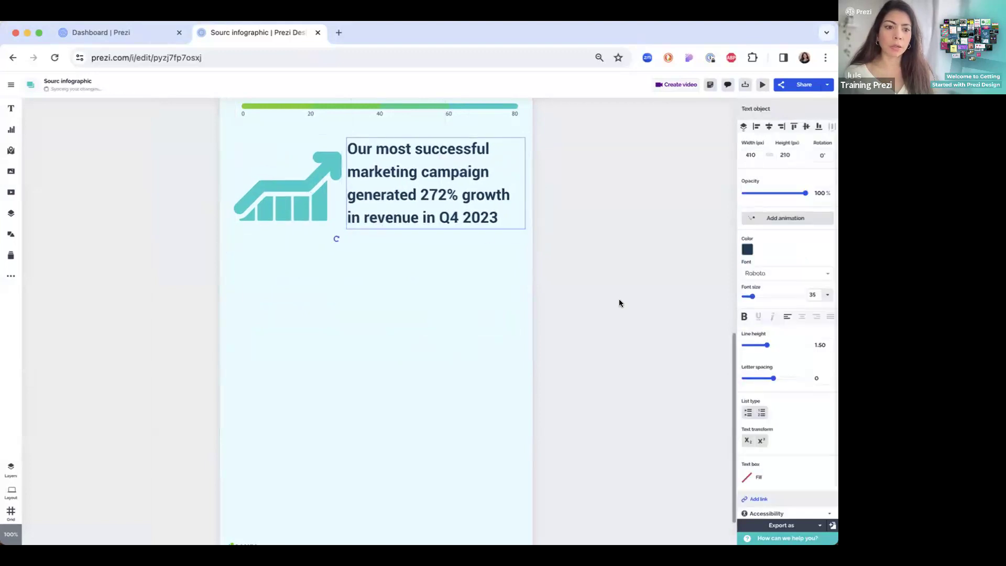
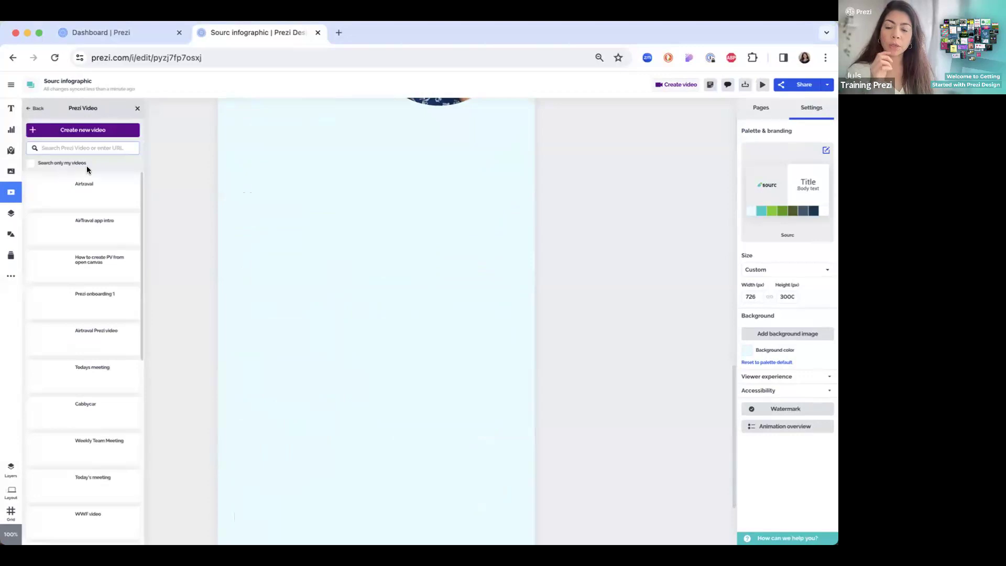
# Try the Airtraval Prezi video below the photo at about 649 × 364 px, and delete it.
pyautogui.click(117, 200)
pyautogui.moveTo(368, 196); pyautogui.dragTo(501, 278)
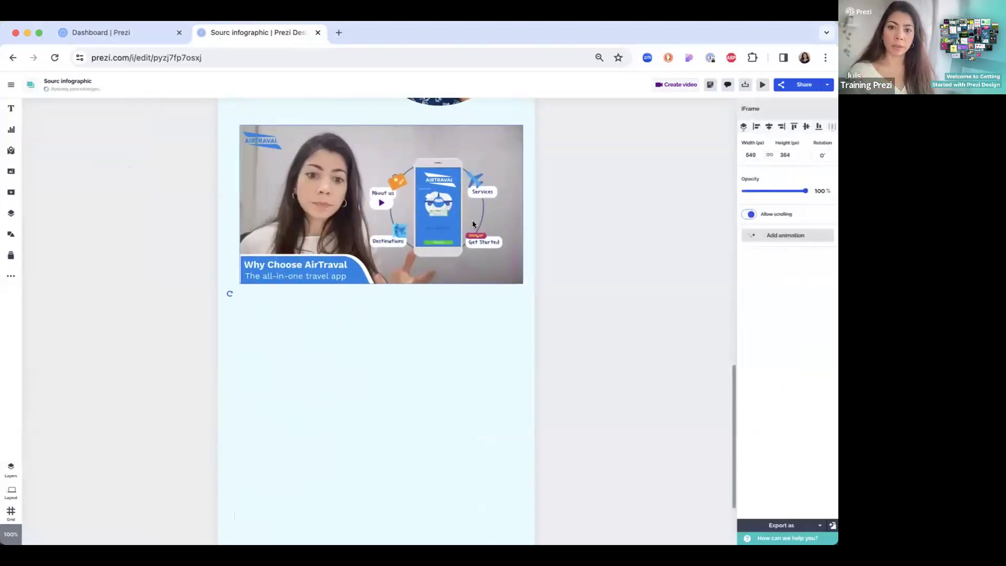
pyautogui.press('BackSpace')
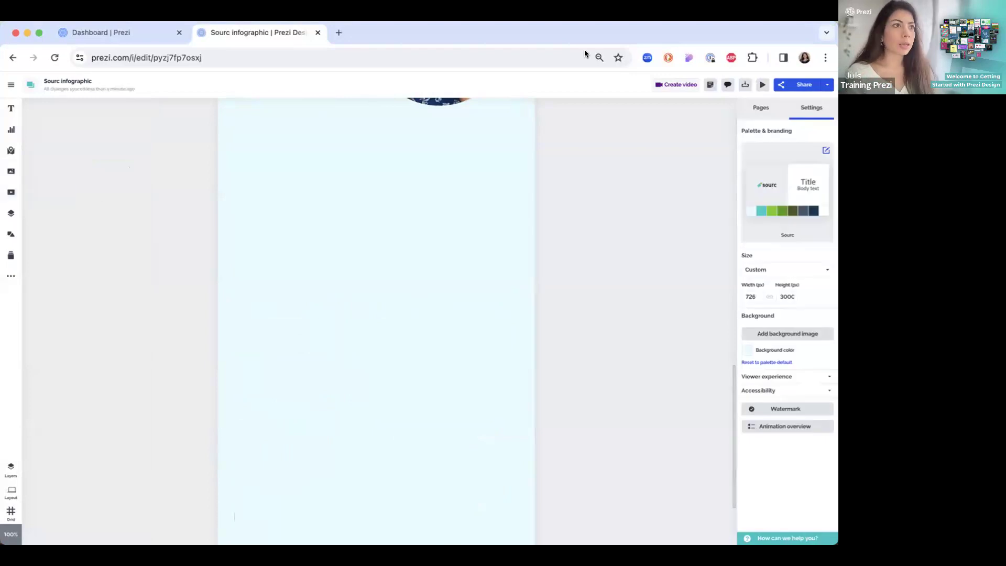
pyautogui.click(585, 54)
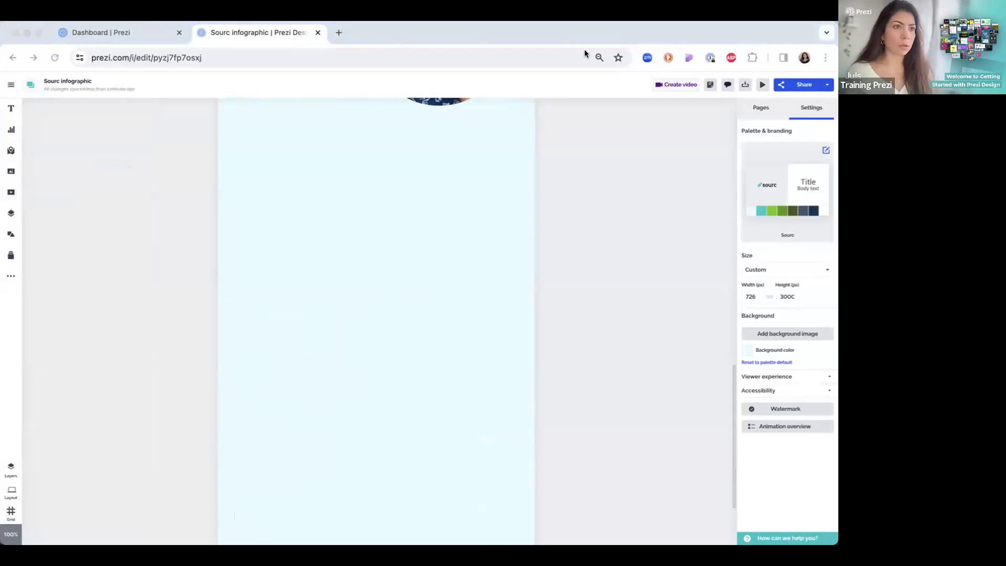
pyautogui.click(11, 190)
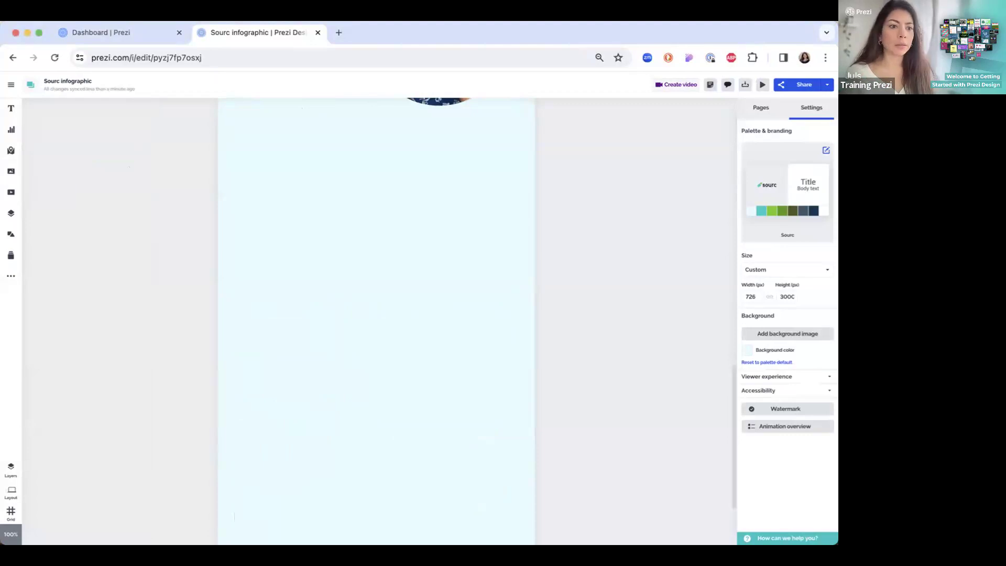
pyautogui.click(13, 193)
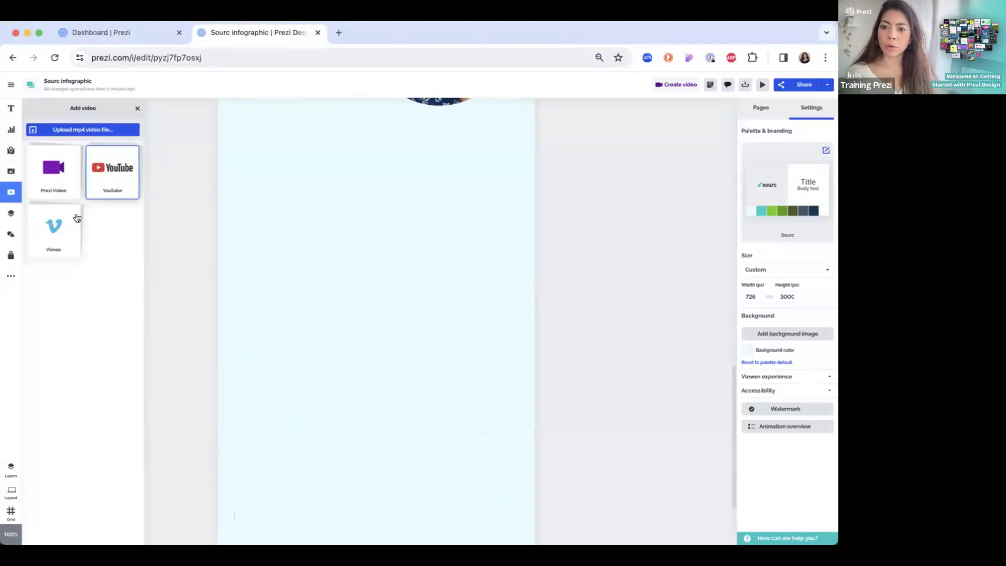
pyautogui.click(112, 171)
pyautogui.press('super+Tab')
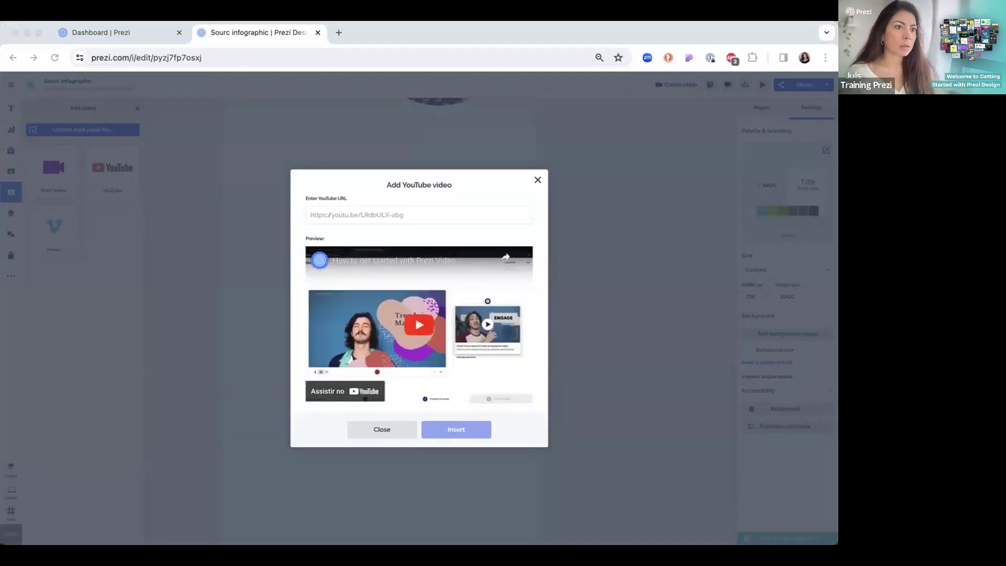
pyautogui.click(365, 213)
pyautogui.write('https://www.youtube.com/watch?v=mxT233EdY5c')
pyautogui.click(456, 430)
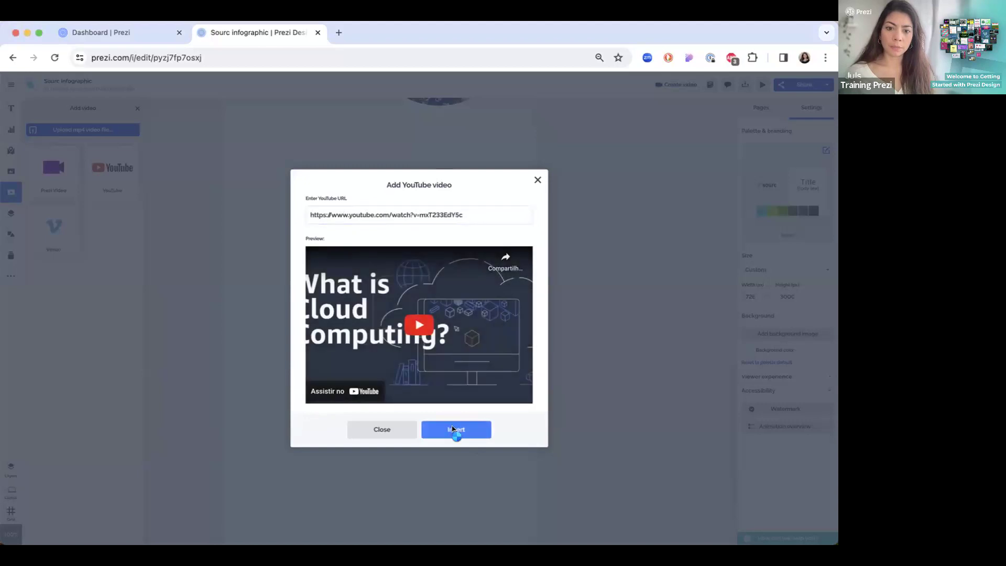
# Enlarge the cloud computing video to nearly the full page width below the employee photo.
pyautogui.scroll(2, 459, 284)
pyautogui.click(460, 284)
pyautogui.click(370, 288)
pyautogui.moveTo(367, 289); pyautogui.dragTo(516, 375)
pyautogui.click(568, 335)
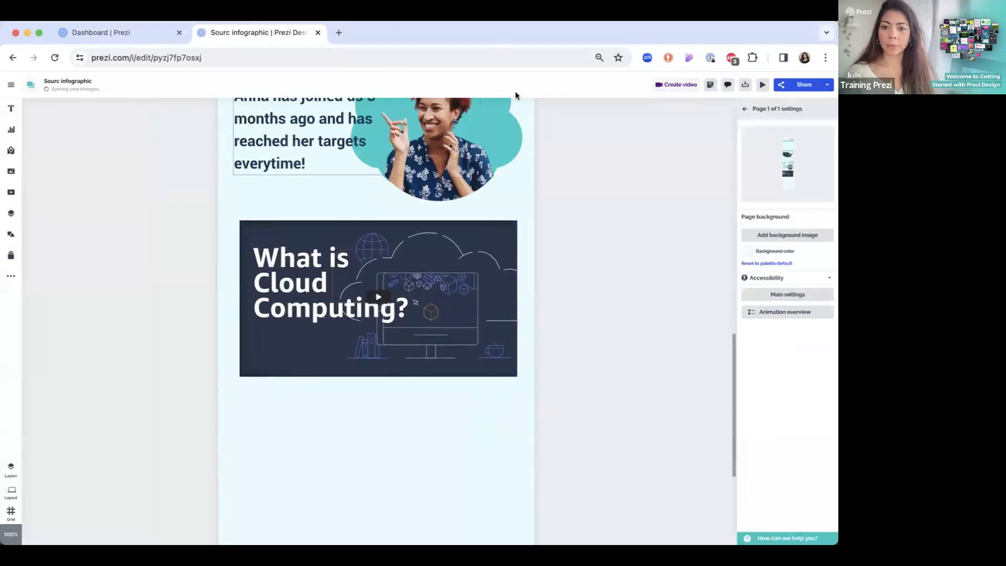
# Look through the image block and timeline templates in the element library.
pyautogui.scroll(-2, 278, 252)
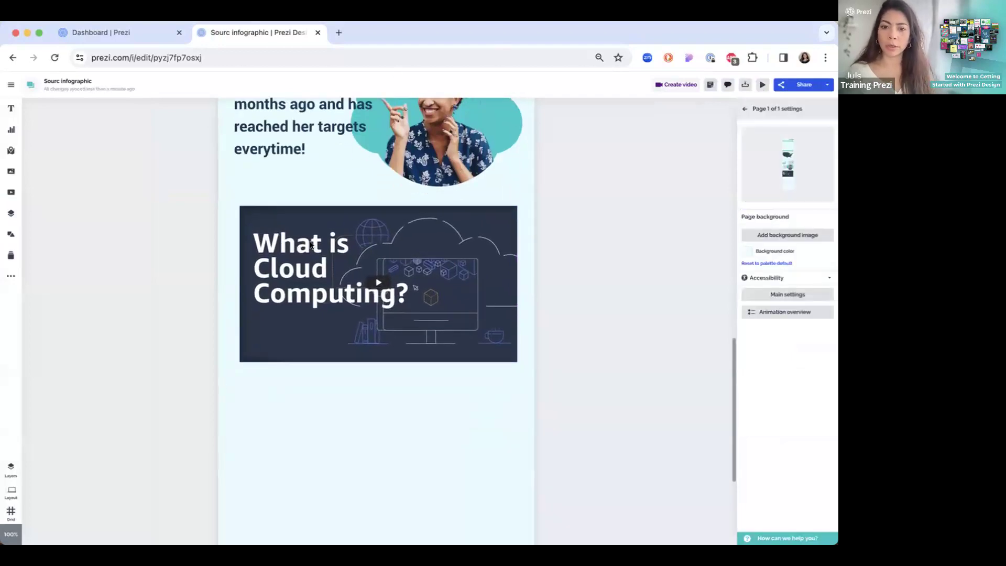
pyautogui.click(13, 193)
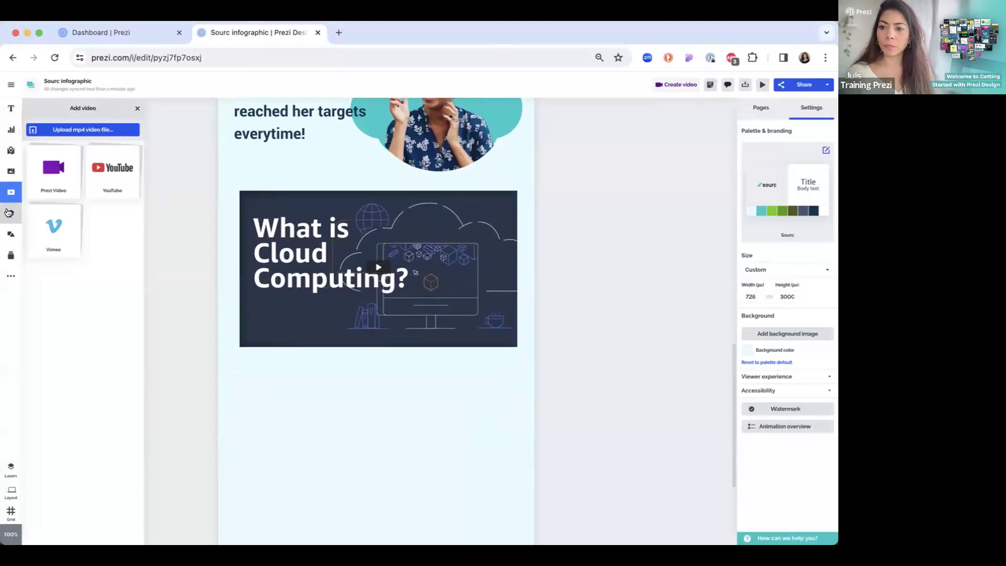
pyautogui.click(8, 212)
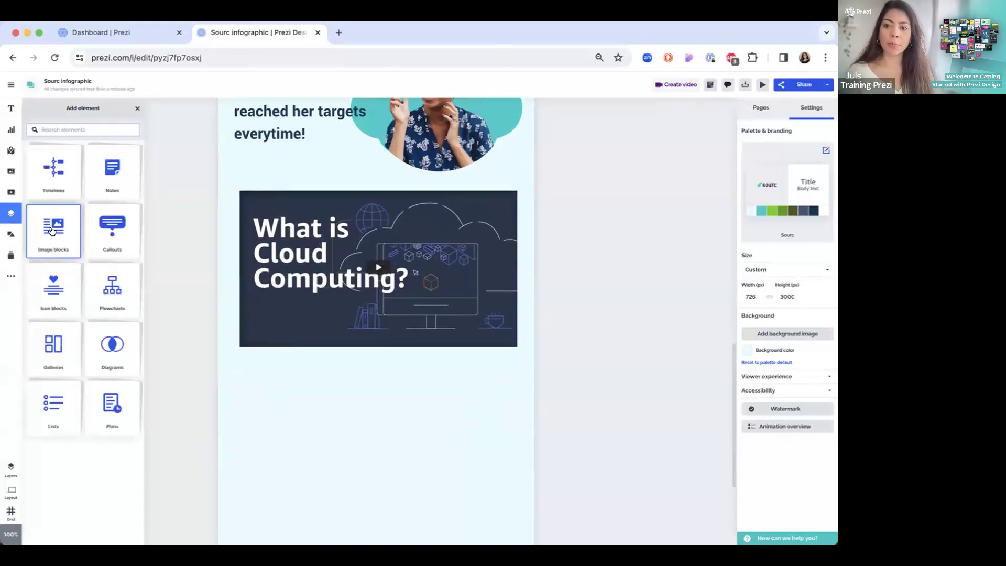
pyautogui.click(52, 231)
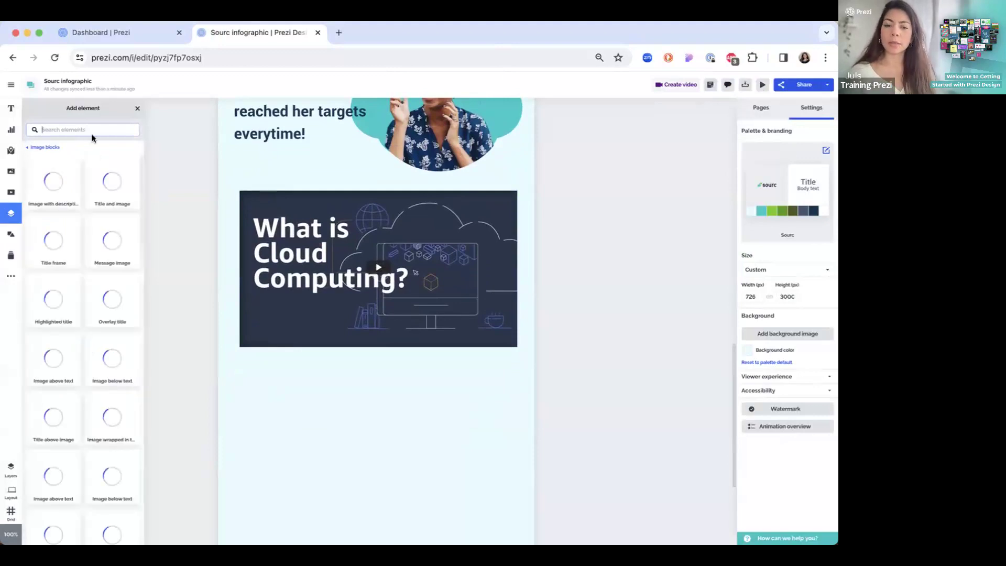
pyautogui.moveTo(100, 169)
pyautogui.scroll(-10, 100, 169)
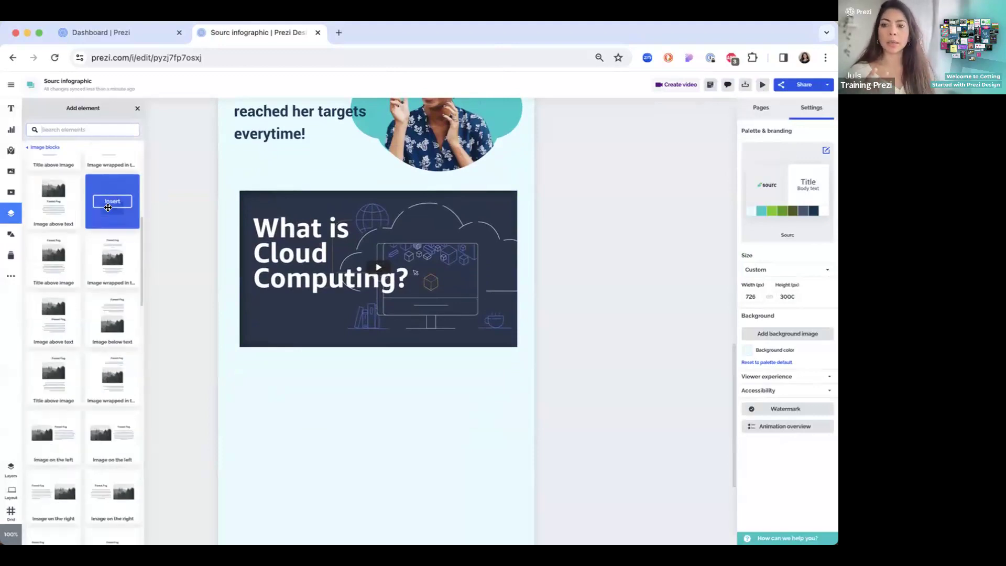
pyautogui.scroll(-3, 105, 199)
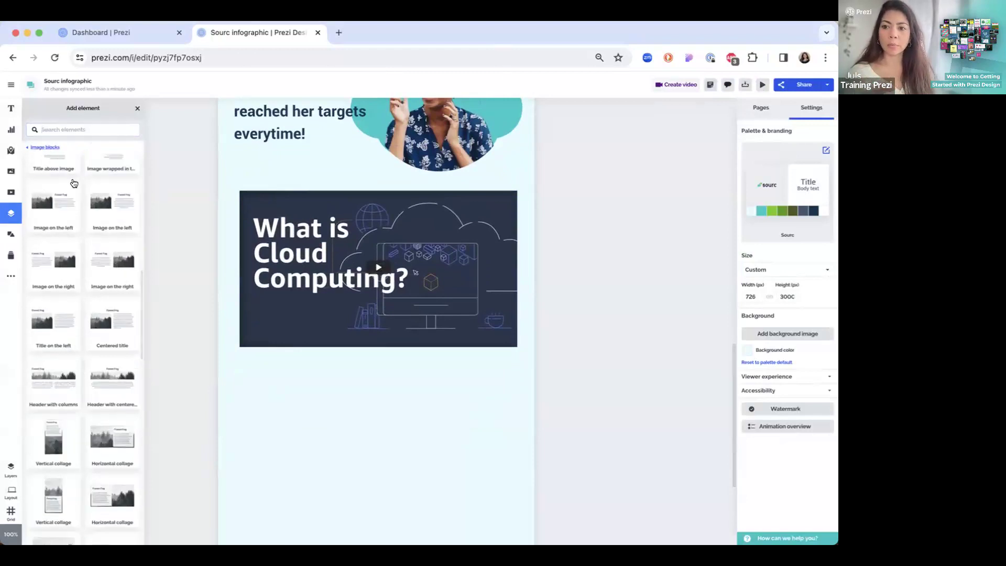
pyautogui.click(44, 147)
pyautogui.click(59, 156)
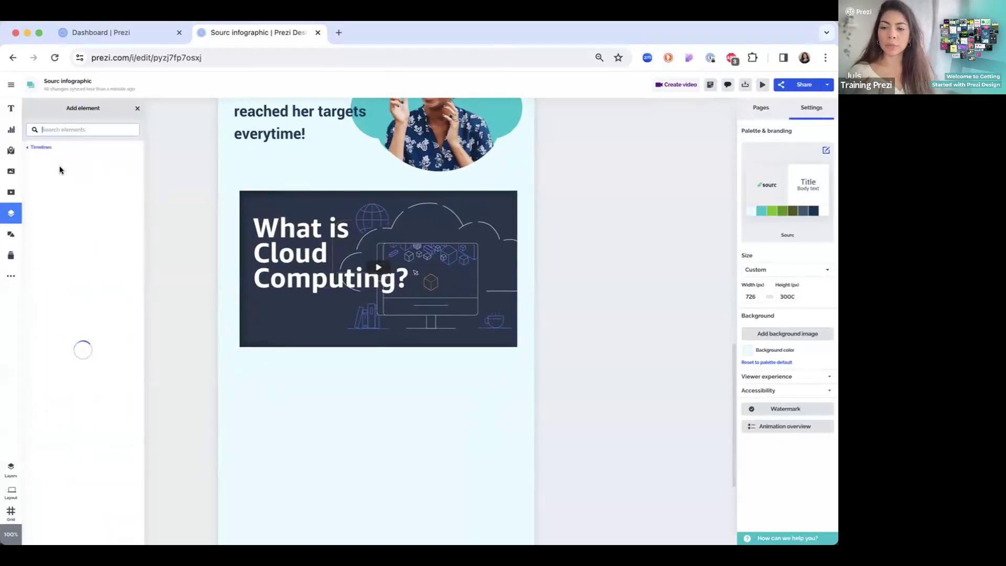
pyautogui.scroll(-1, 99, 204)
pyautogui.scroll(-5, 89, 220)
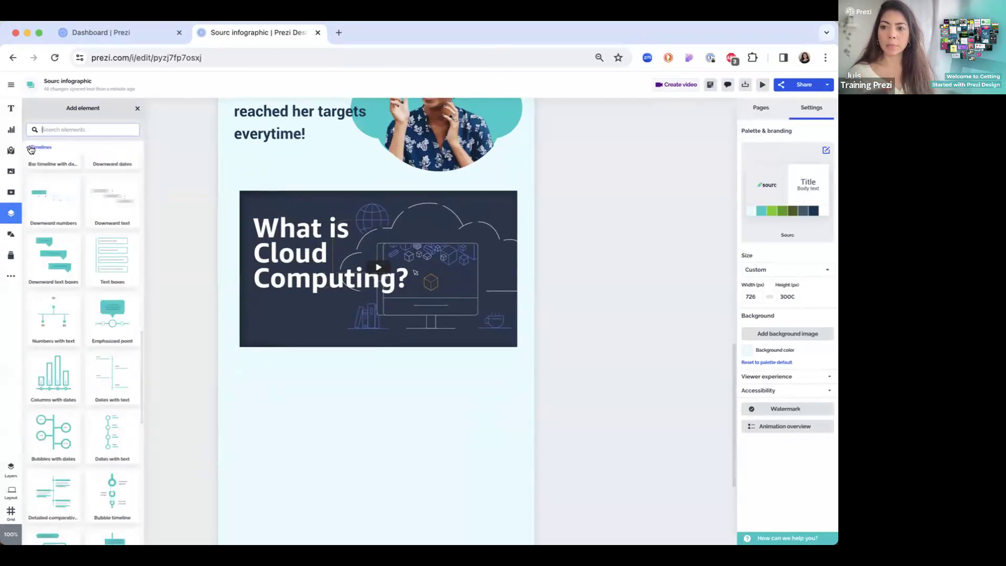
# Look through the flowchart and list templates in the element library.
pyautogui.click(41, 147)
pyautogui.click(99, 289)
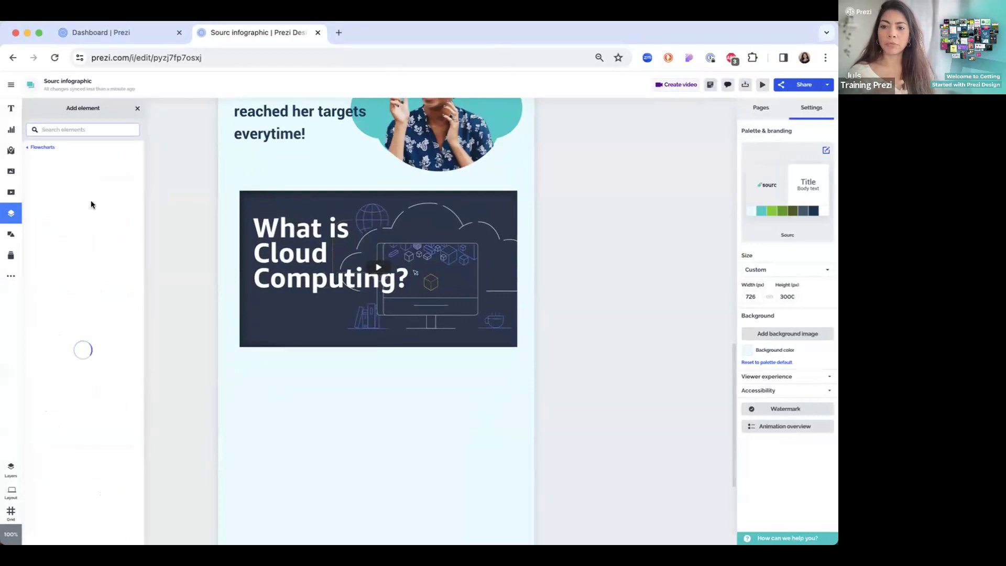
pyautogui.scroll(-5, 100, 250)
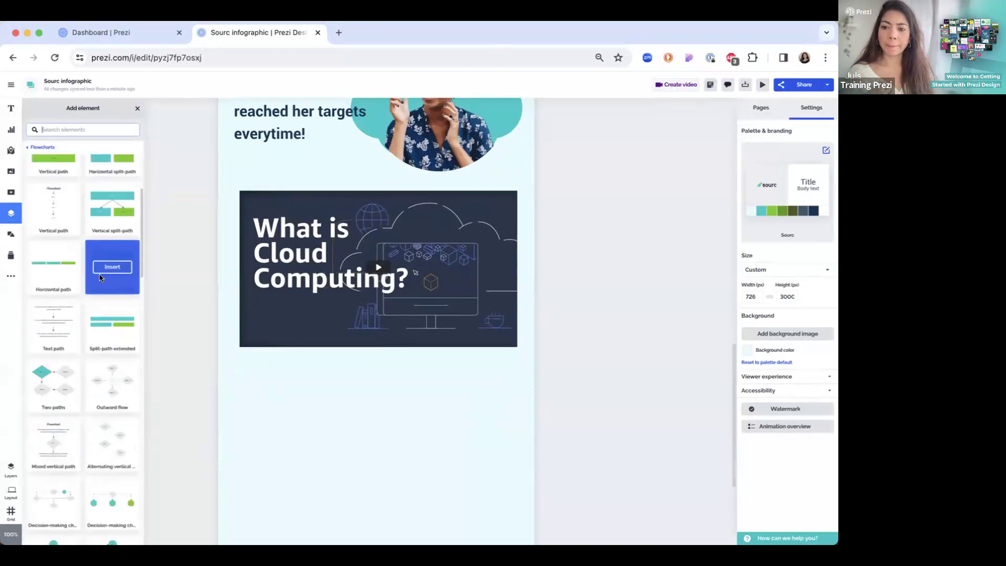
pyautogui.click(38, 147)
pyautogui.click(73, 413)
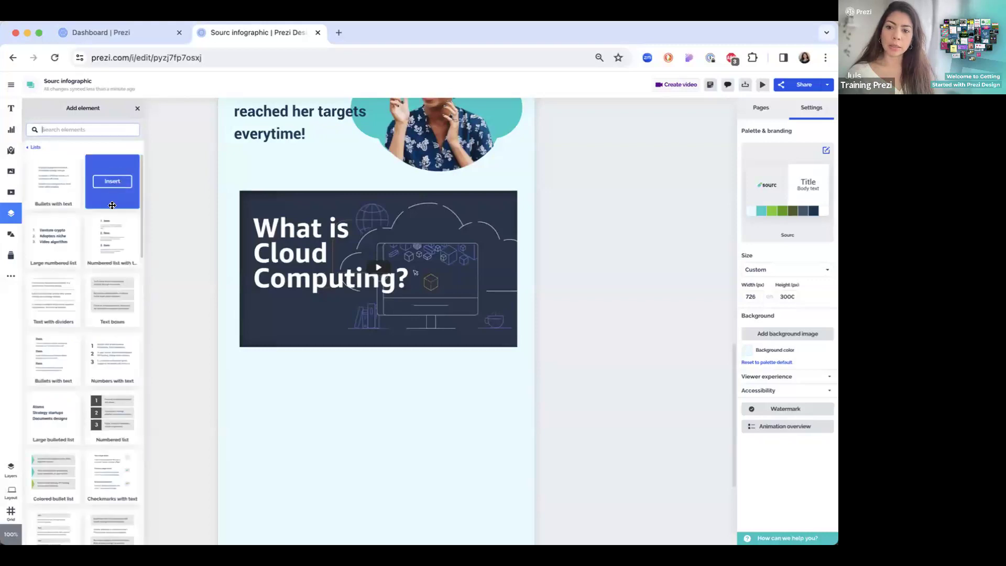
pyautogui.scroll(-5, 91, 211)
pyautogui.scroll(-6, 92, 210)
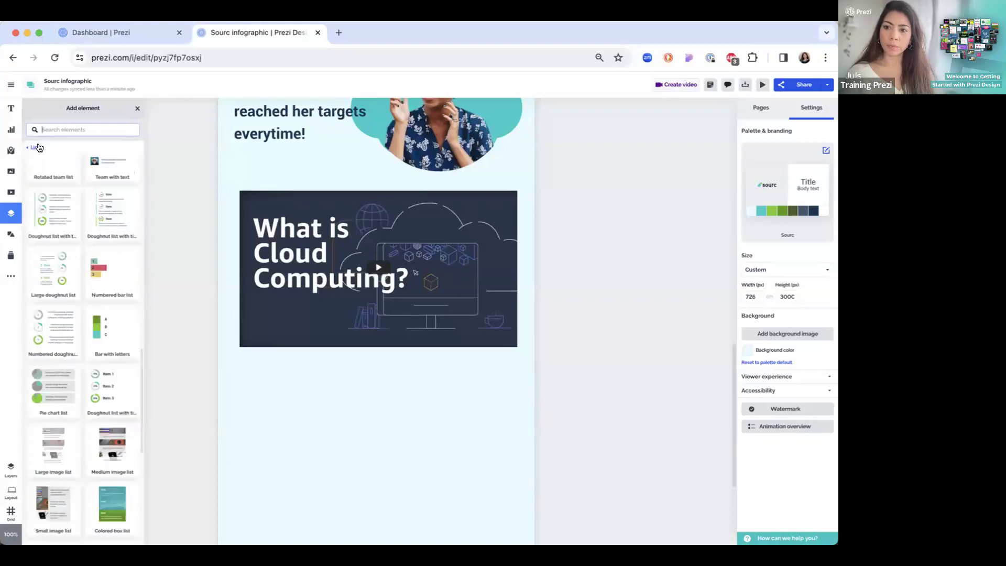
pyautogui.scroll(-6, 65, 237)
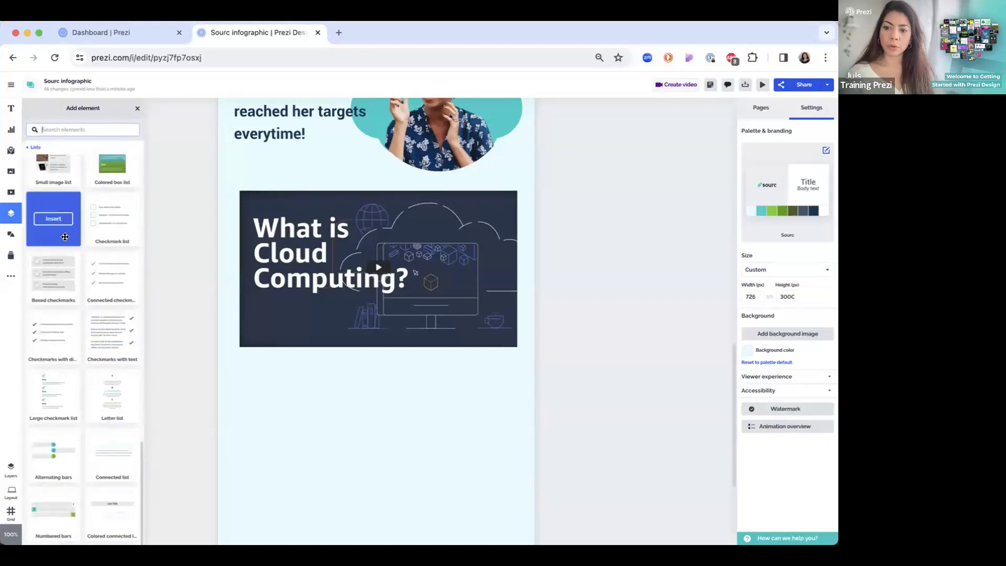
pyautogui.click(36, 148)
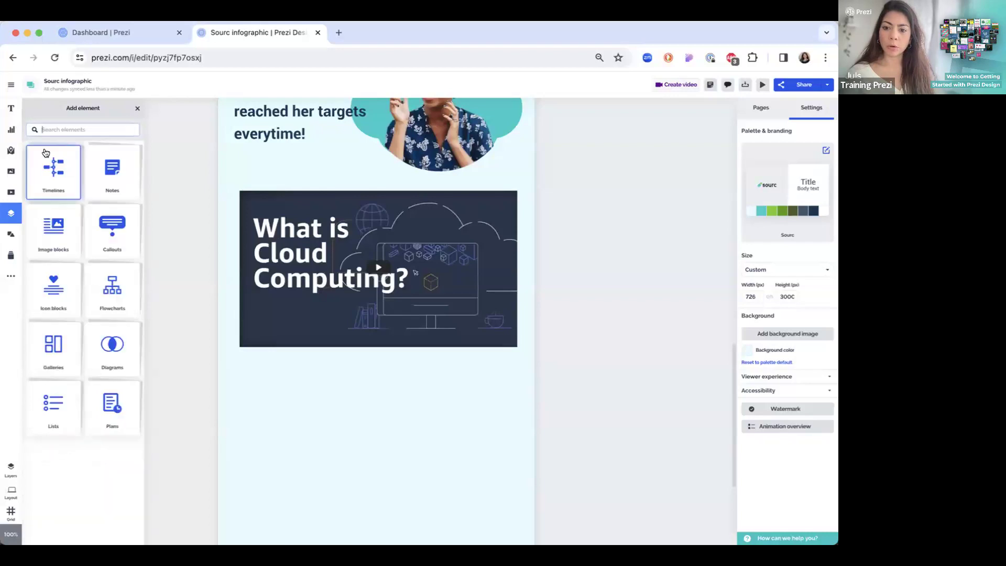
# Place a Shadow callout on the upper-right corner of the cloud computing video and open its text and image box.
pyautogui.click(110, 236)
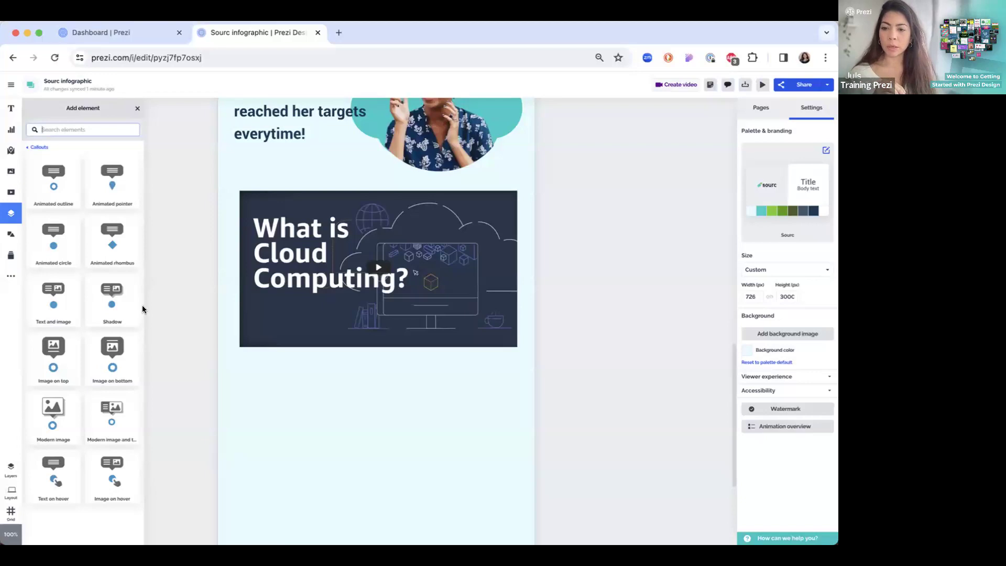
pyautogui.moveTo(111, 291); pyautogui.dragTo(501, 204)
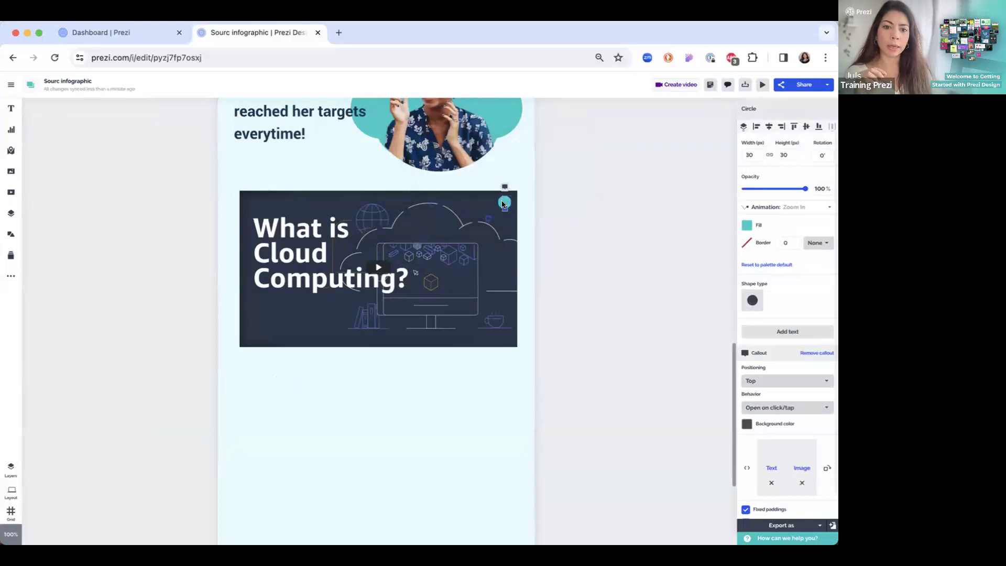
pyautogui.click(503, 204)
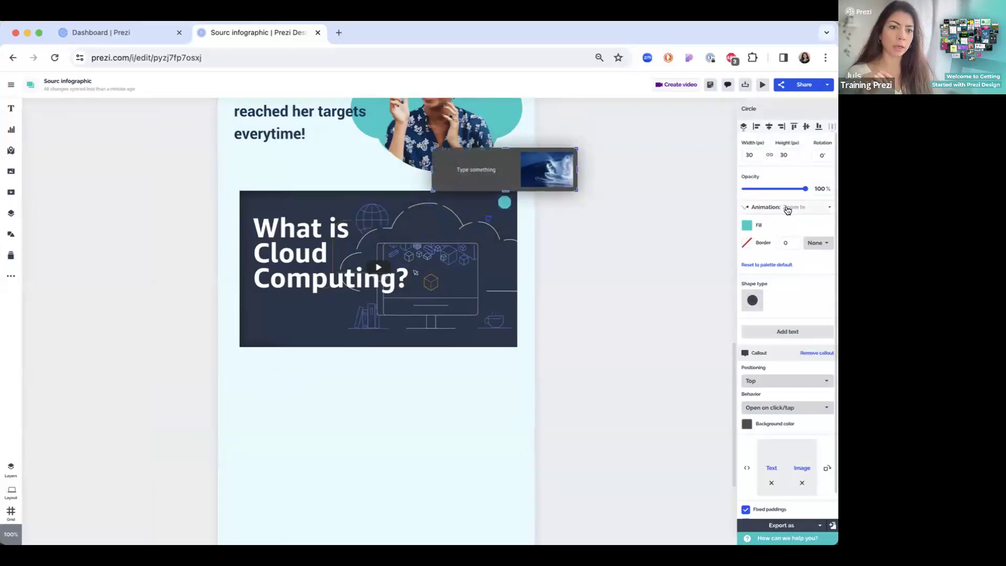
# Examine the callout's shape type, opening behavior and content layout options.
pyautogui.click(760, 304)
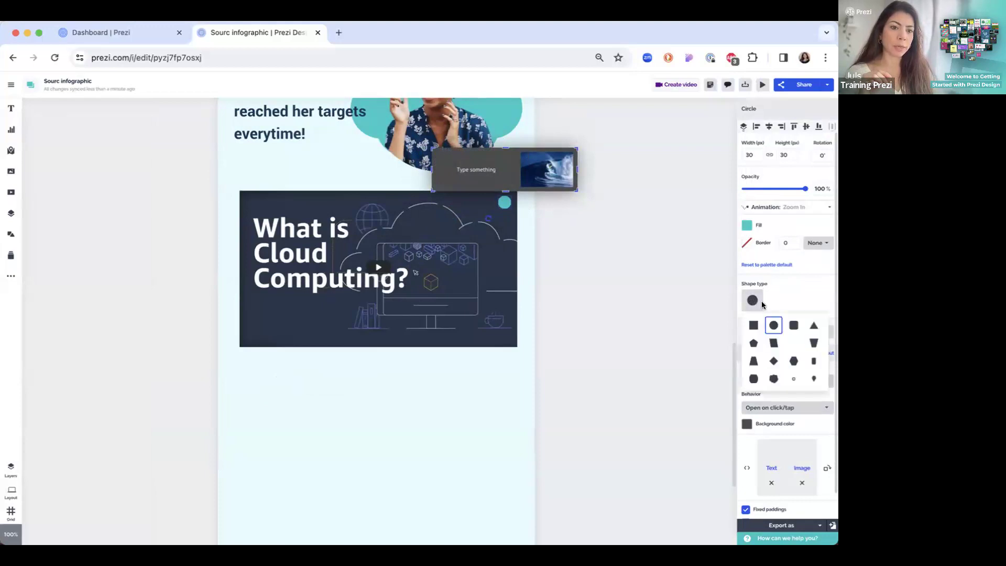
pyautogui.scroll(-1, 792, 343)
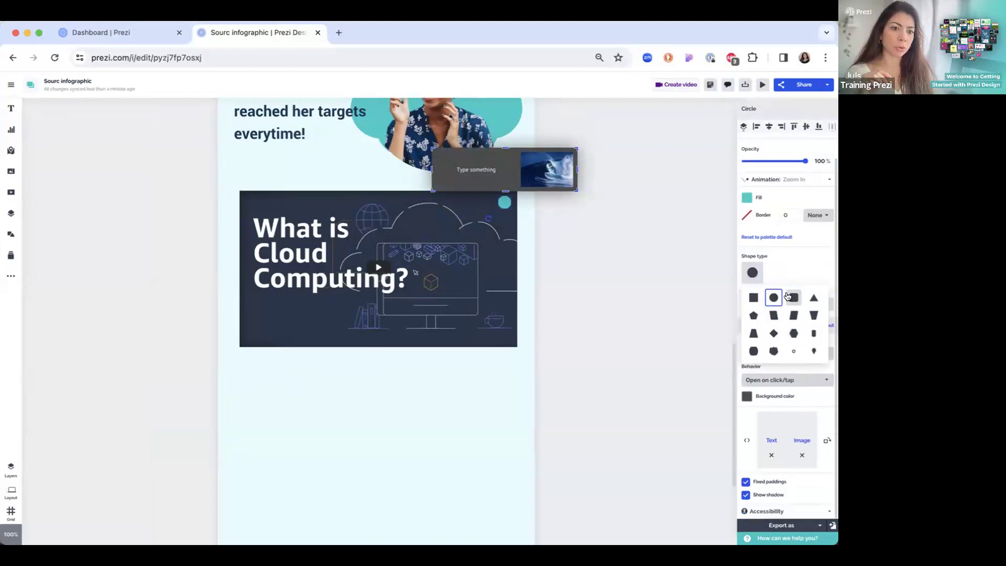
pyautogui.click(786, 267)
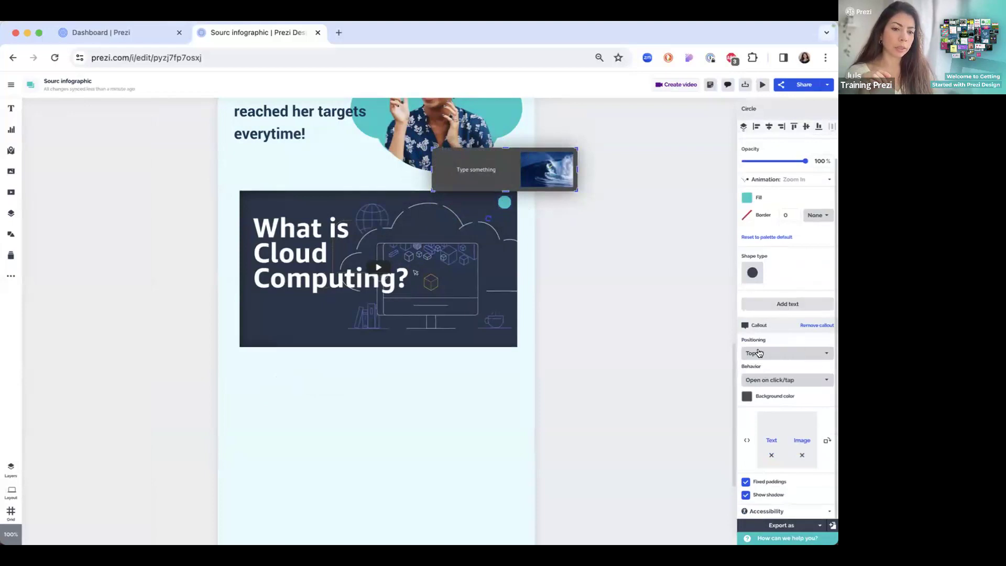
pyautogui.click(809, 382)
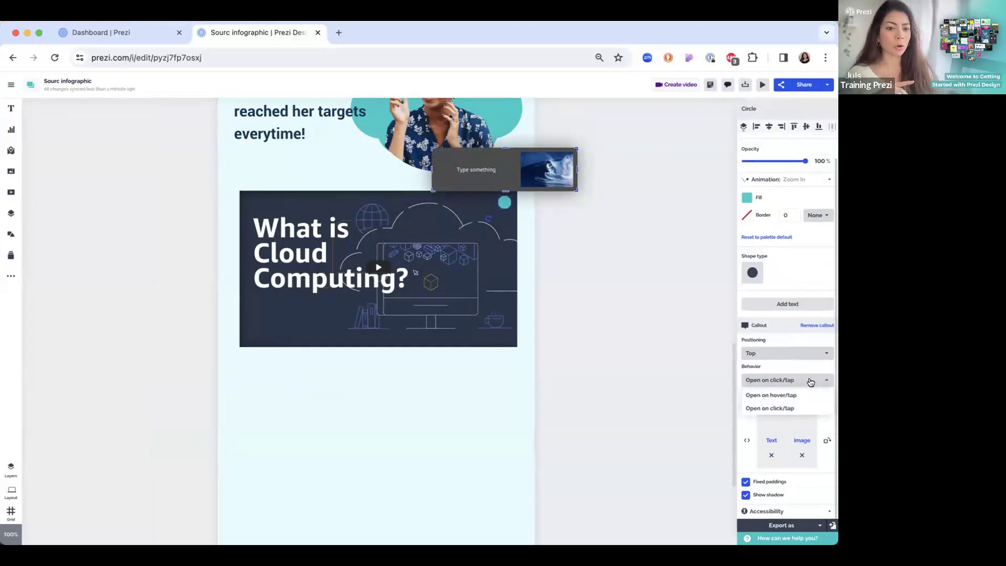
pyautogui.click(809, 380)
pyautogui.click(825, 441)
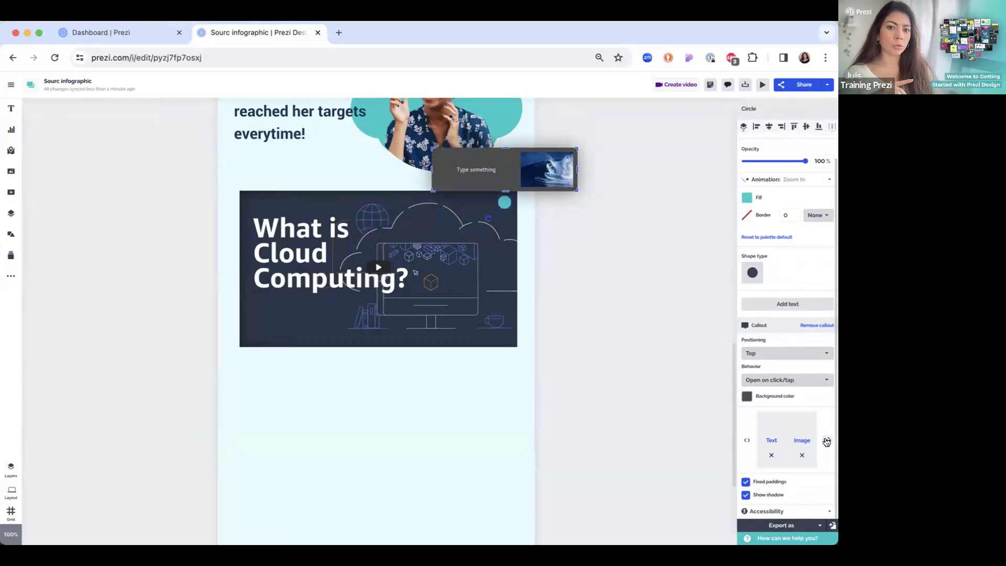
pyautogui.click(826, 441)
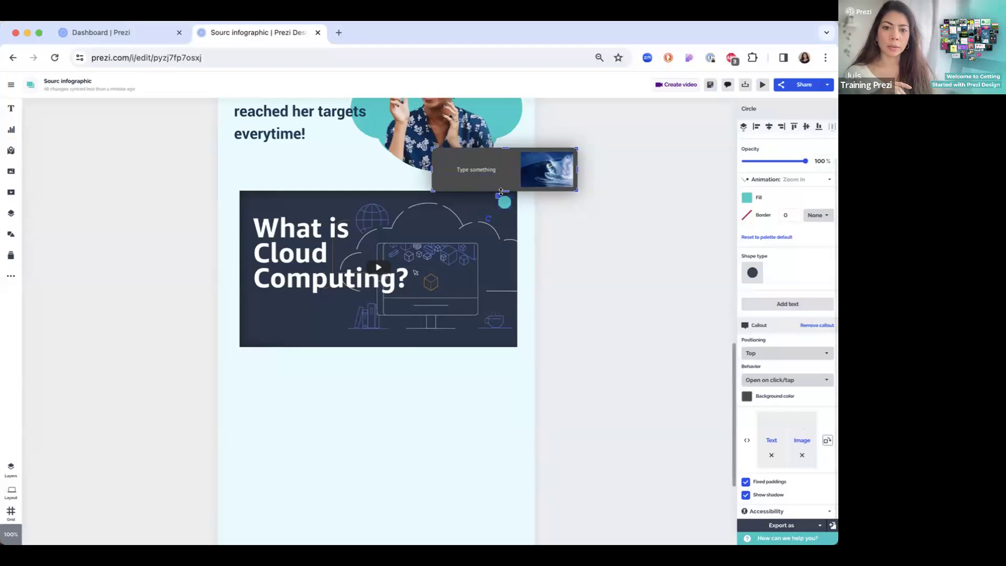
# Copy the sentence "Our most successful marketing campaign generated 272% growth in revenue in Q4 2023" into the callout as its text.
pyautogui.scroll(5, 577, 284)
pyautogui.doubleClick(421, 214)
pyautogui.press('super+c')
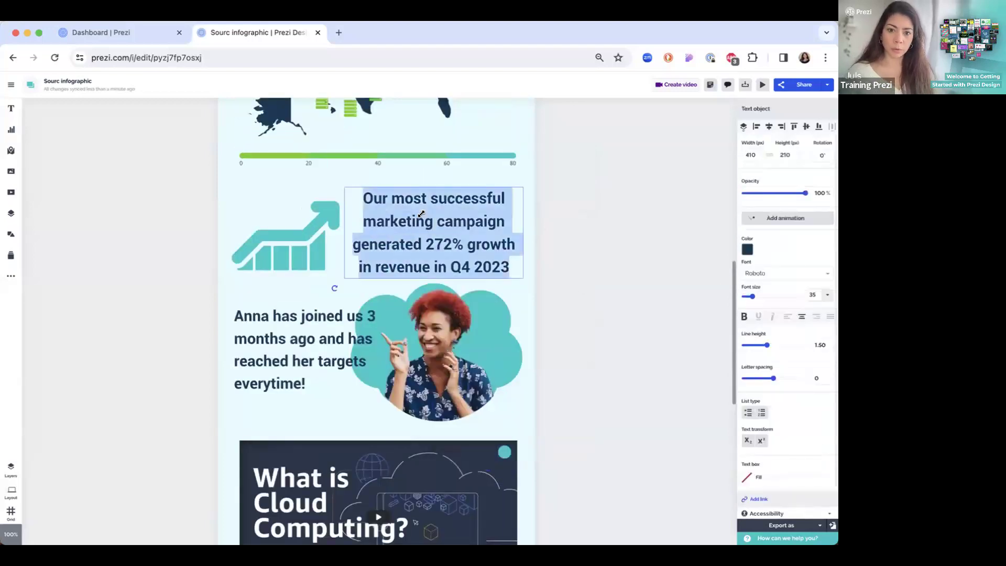
pyautogui.click(504, 451)
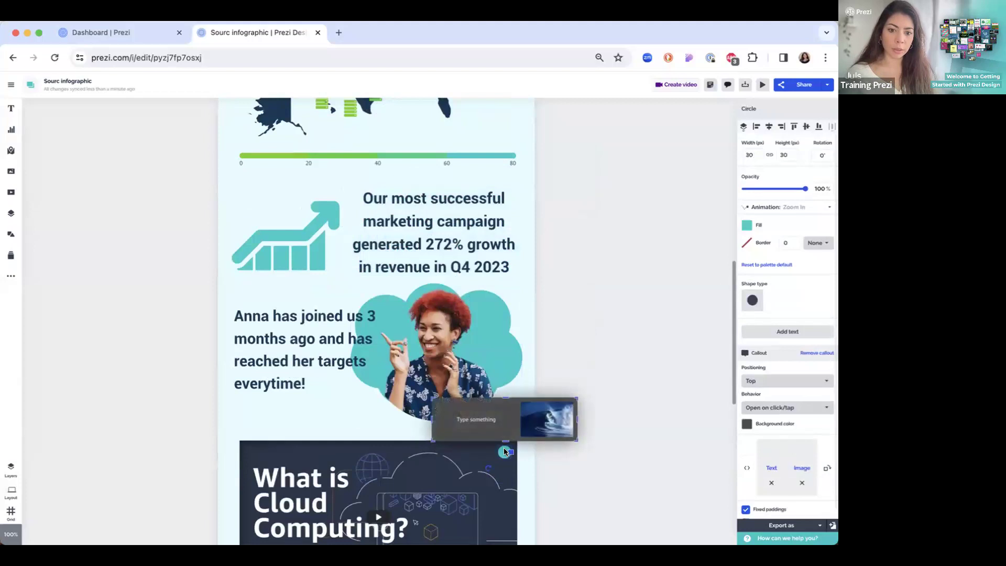
pyautogui.click(465, 421)
pyautogui.press('super+v')
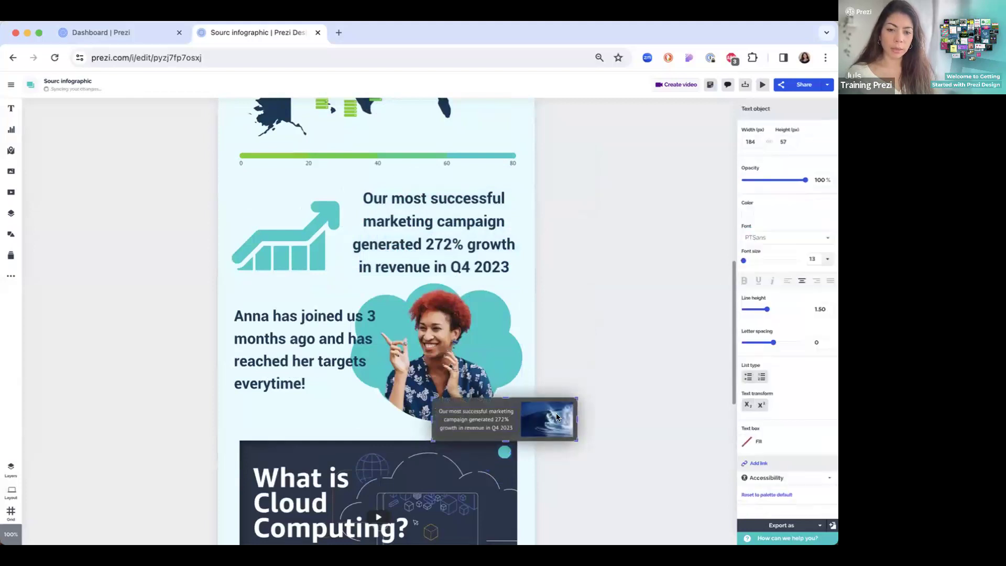
# Replace the callout's wave picture with the first stock image found for "social media".
pyautogui.click(546, 417)
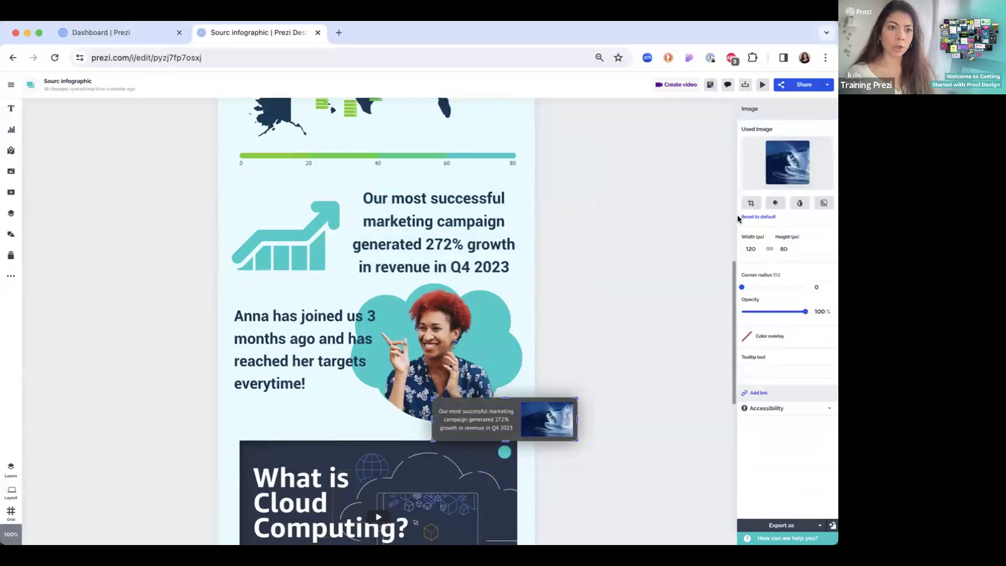
pyautogui.click(786, 162)
pyautogui.click(777, 150)
pyautogui.write('social media')
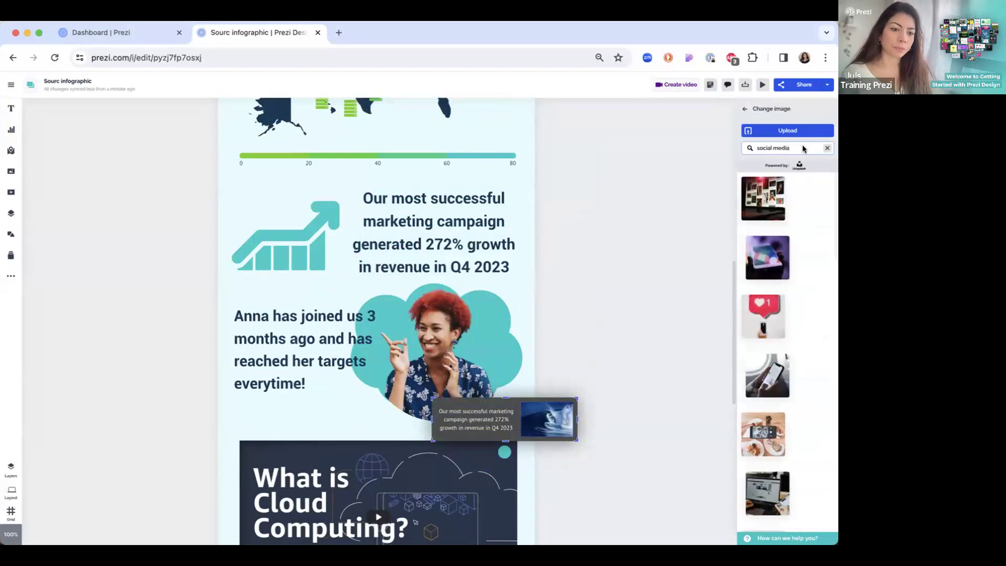
pyautogui.click(762, 193)
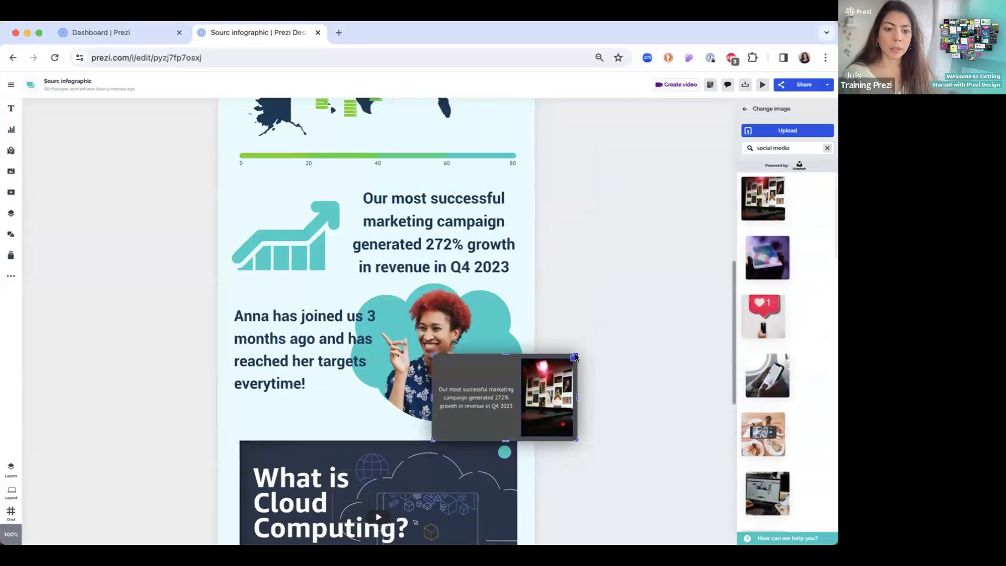
pyautogui.press('Delete')
# Preview the infographic and test the callout on the cloud computing video, and return to editing.
pyautogui.scroll(-3, 592, 406)
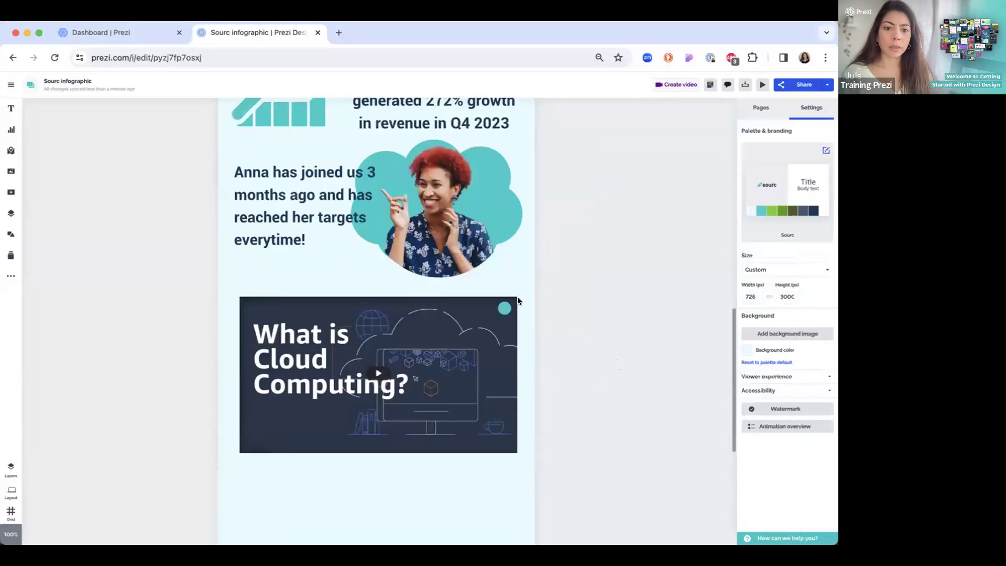
pyautogui.click(762, 84)
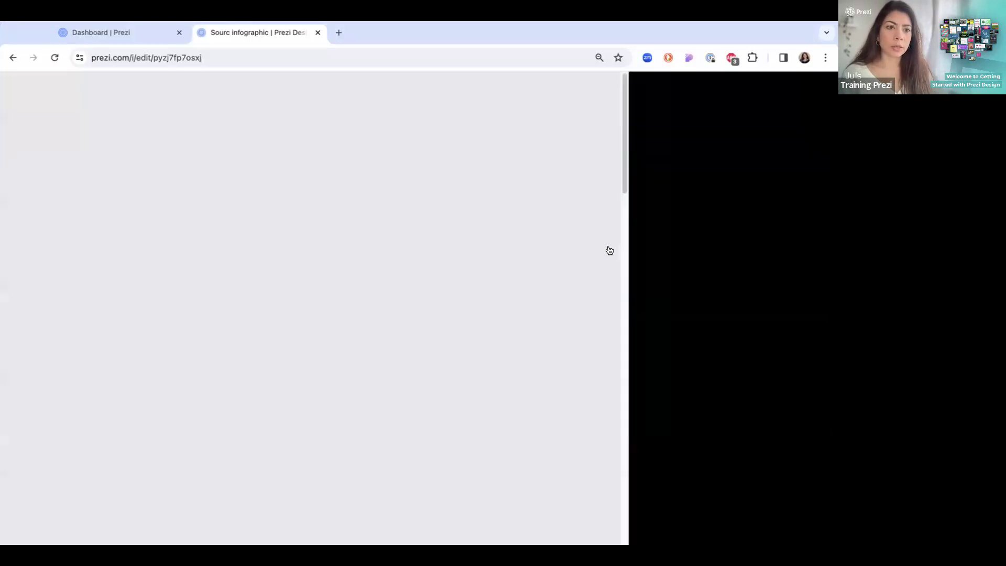
pyautogui.scroll(-15, 581, 245)
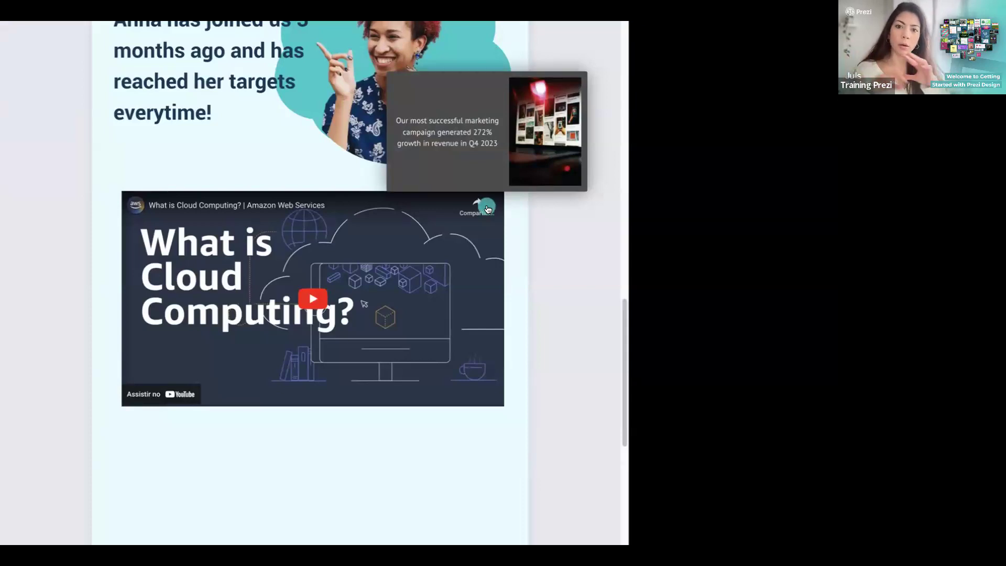
pyautogui.press('Escape')
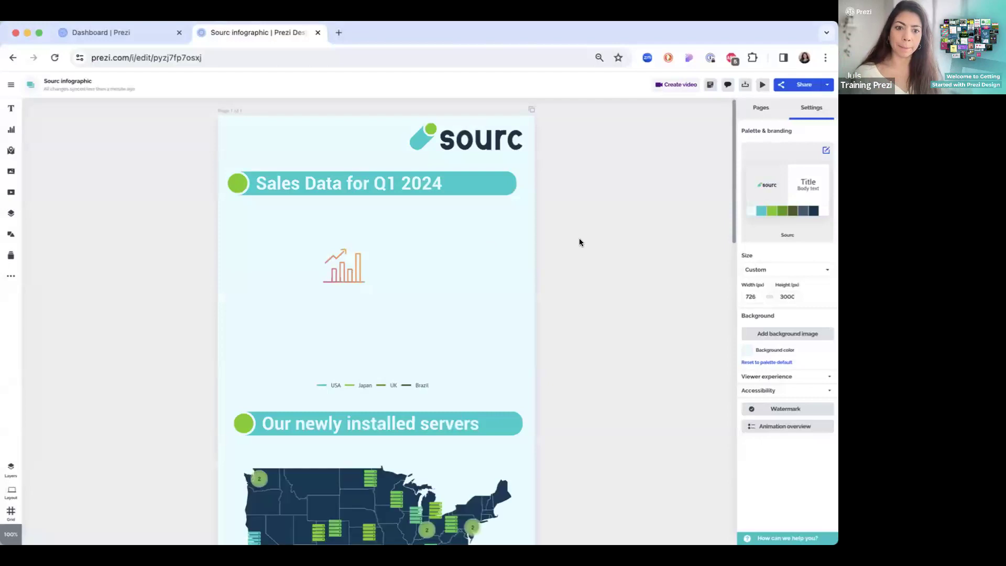
pyautogui.scroll(-10, 579, 242)
pyautogui.scroll(-7, 580, 242)
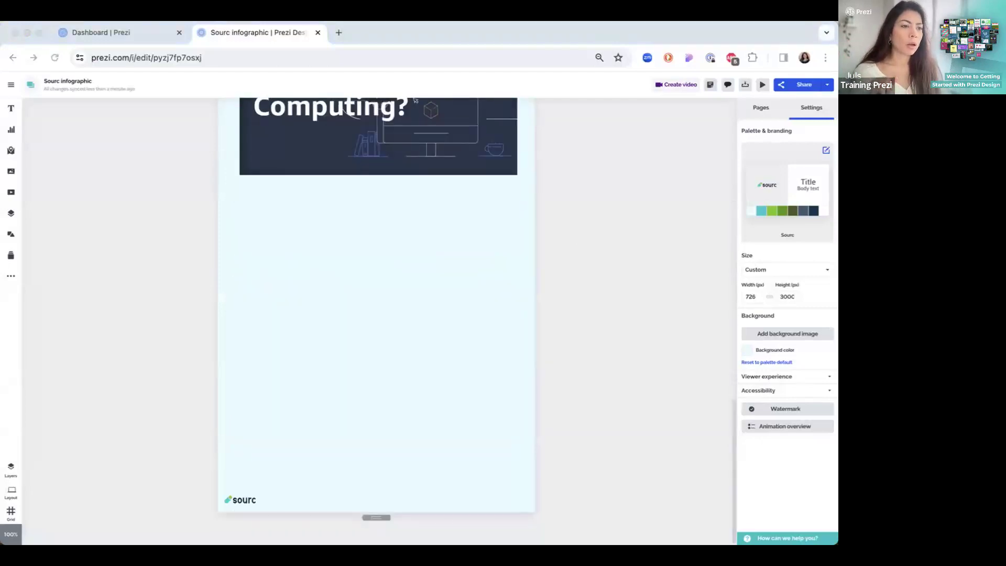
pyautogui.click(583, 202)
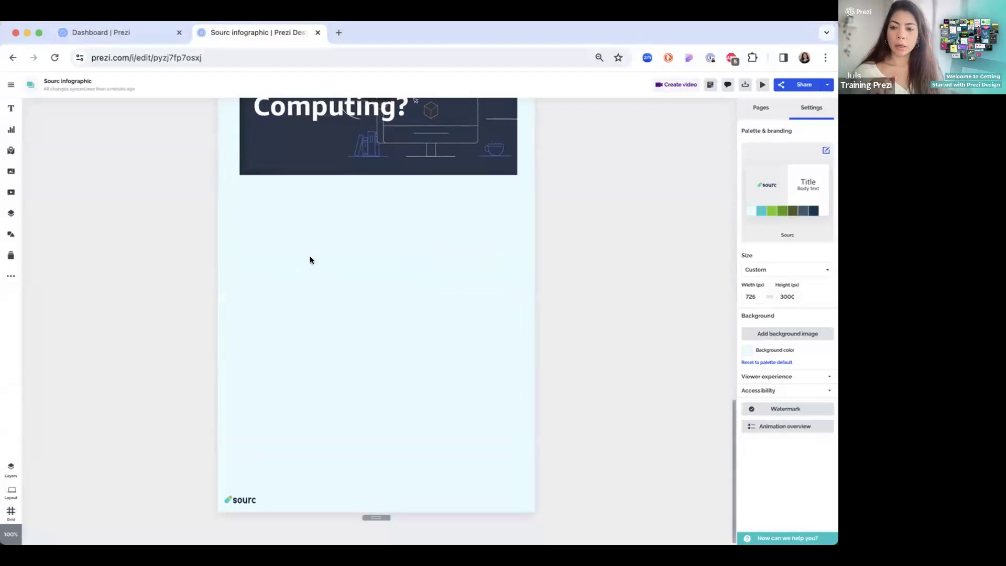
# Review the available callout elements and the range of ready-made shapes.
pyautogui.click(11, 237)
pyautogui.click(10, 214)
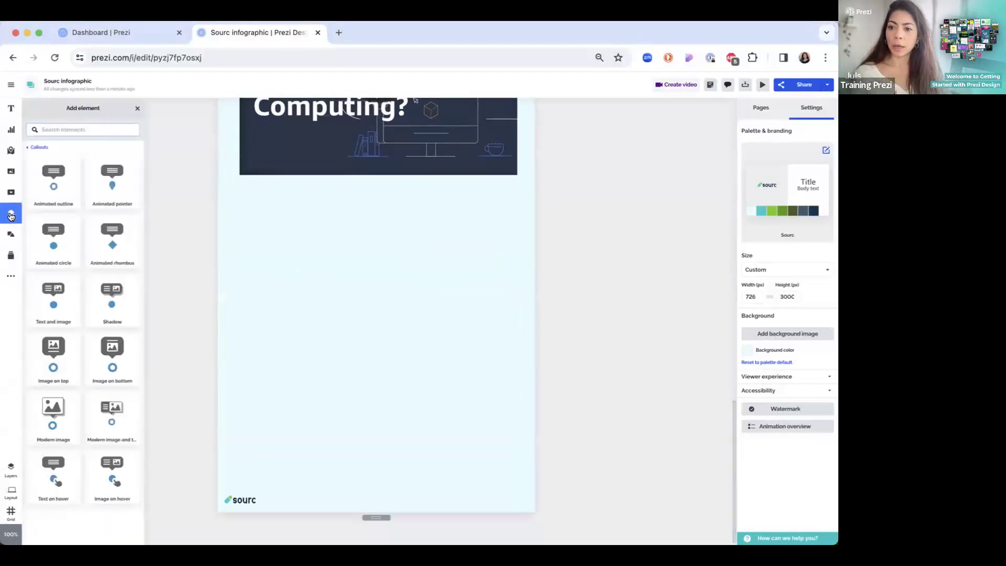
pyautogui.click(38, 147)
pyautogui.click(12, 230)
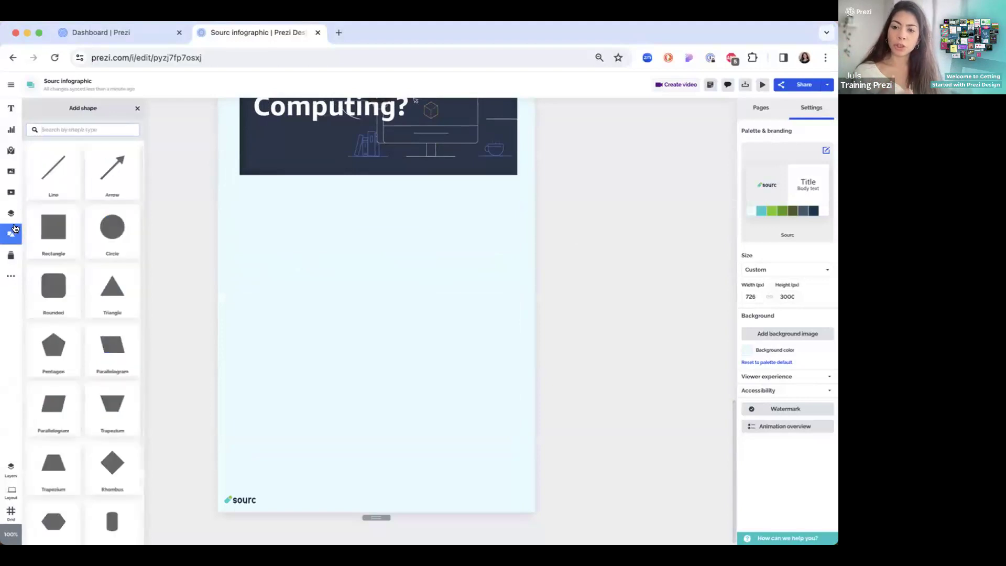
pyautogui.scroll(-3, 94, 271)
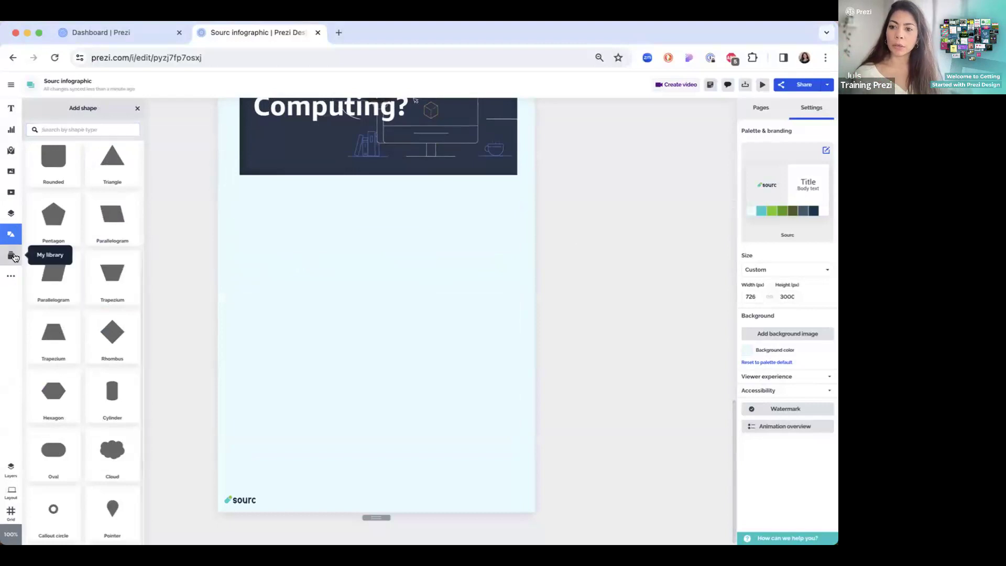
# Place the blank laptop image from the personal library below the cloud computing video, enlarged to 748 by 421 px and roughly centered.
pyautogui.click(12, 255)
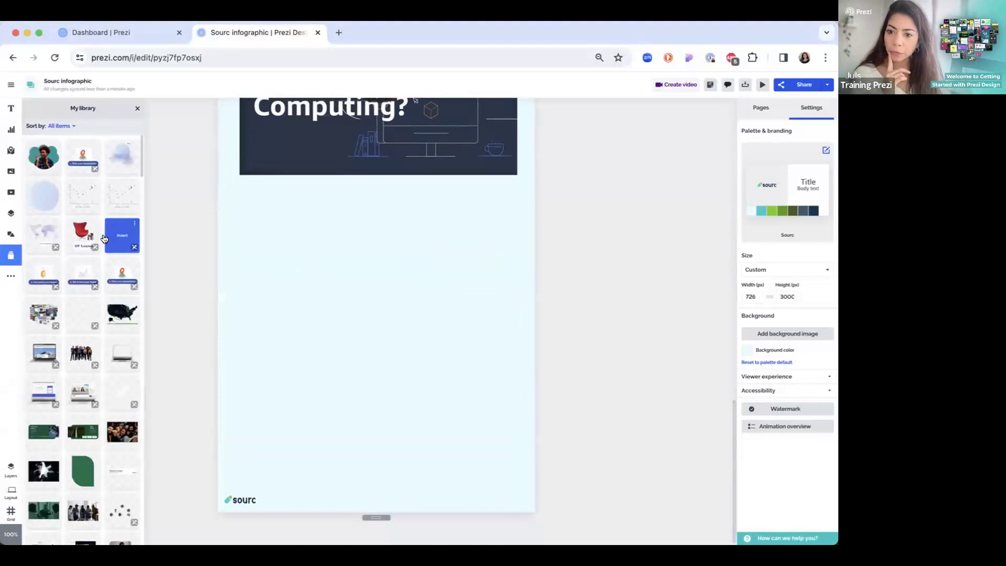
pyautogui.scroll(-1, 100, 348)
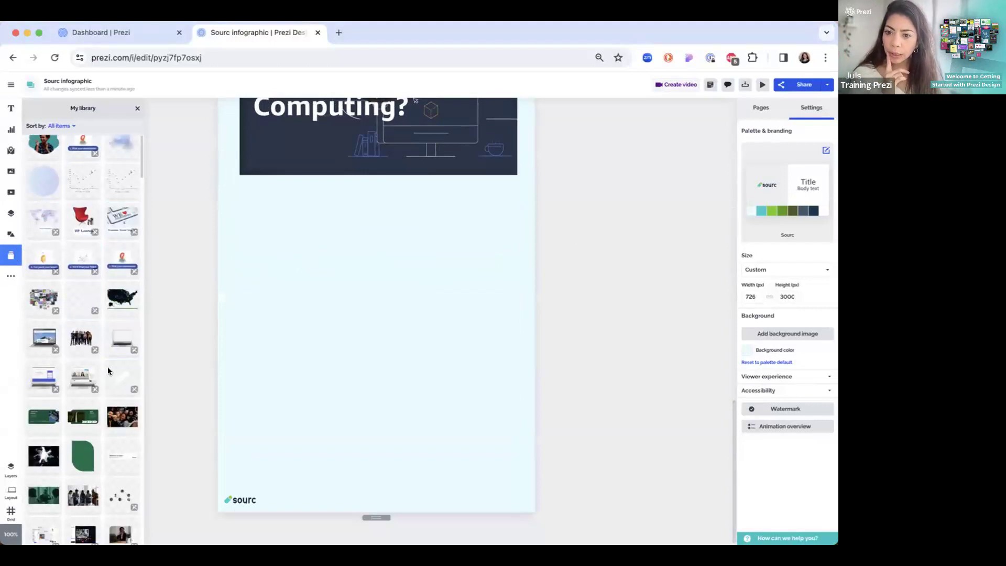
pyautogui.click(122, 338)
pyautogui.moveTo(367, 261); pyautogui.dragTo(506, 336)
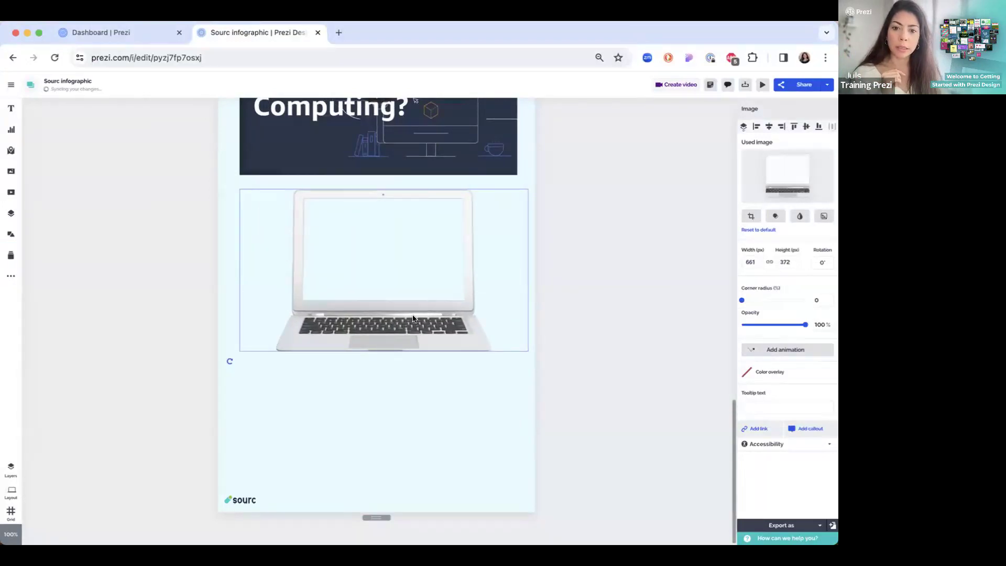
pyautogui.moveTo(239, 351); pyautogui.dragTo(196, 380)
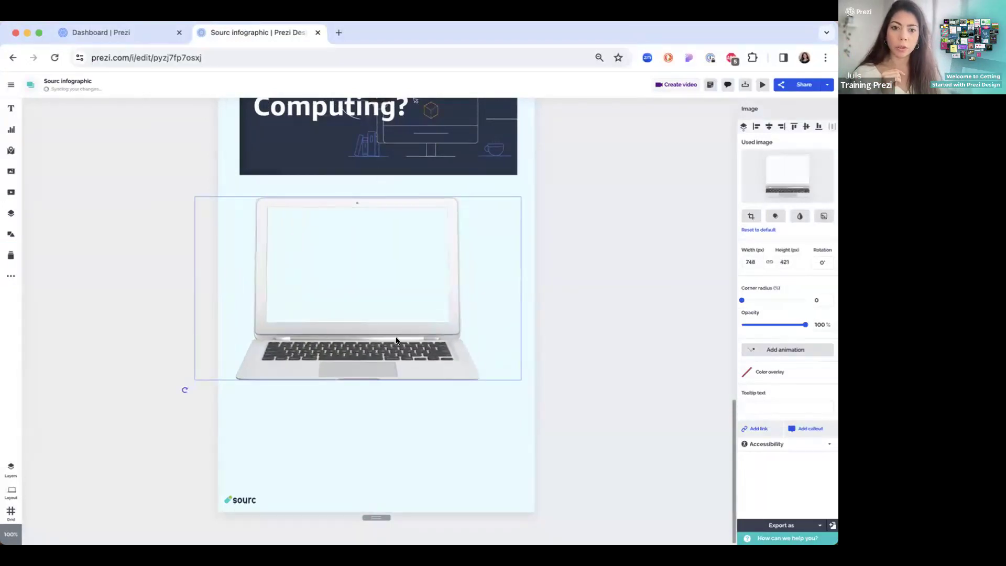
pyautogui.moveTo(396, 341); pyautogui.dragTo(415, 337)
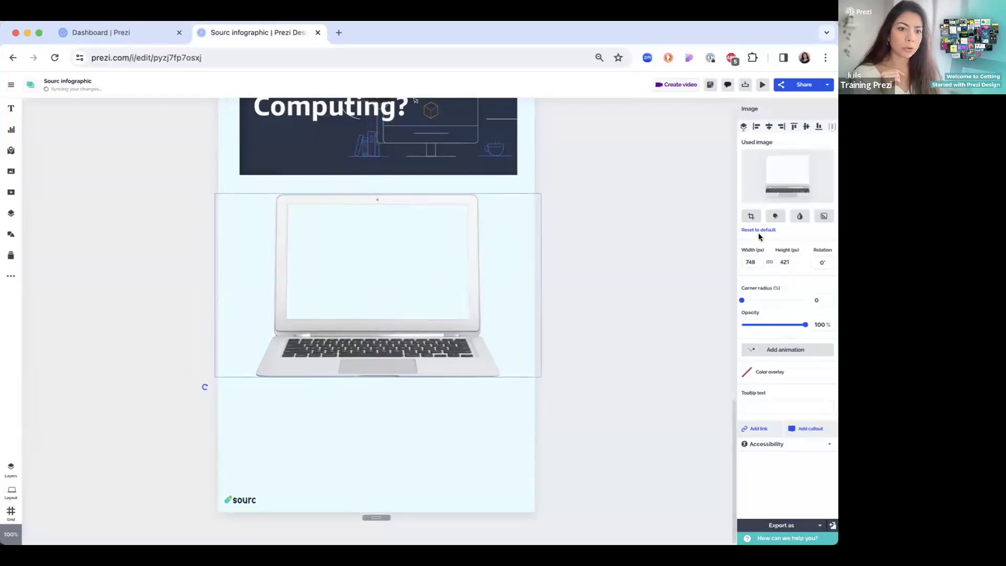
# Crop the empty margins on both sides of the laptop image and enlarge it to nearly fill the page width.
pyautogui.click(749, 218)
pyautogui.moveTo(540, 281); pyautogui.dragTo(501, 284)
pyautogui.moveTo(212, 283); pyautogui.dragTo(248, 283)
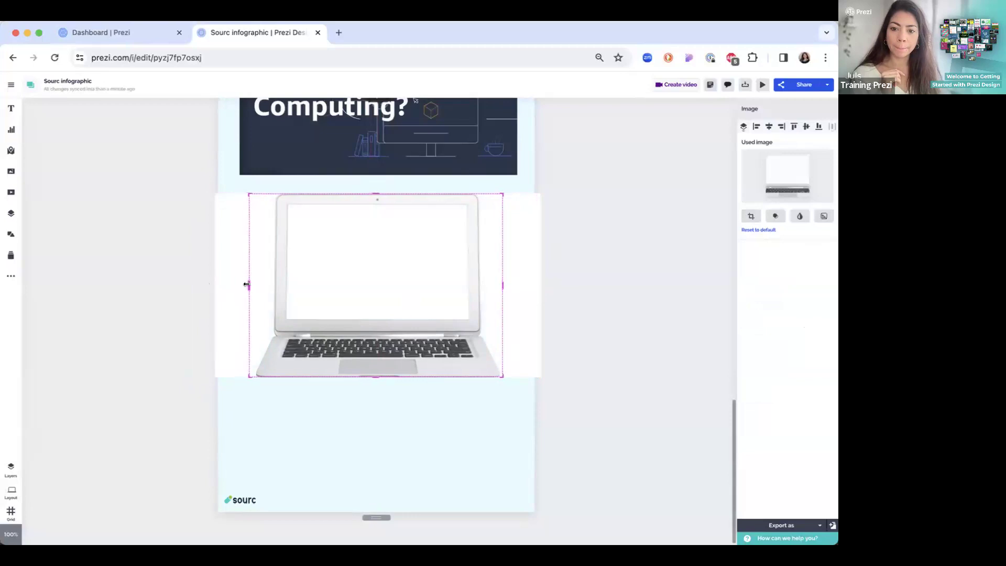
pyautogui.click(349, 359)
pyautogui.click(321, 354)
pyautogui.moveTo(247, 376); pyautogui.dragTo(240, 395)
pyautogui.click(61, 316)
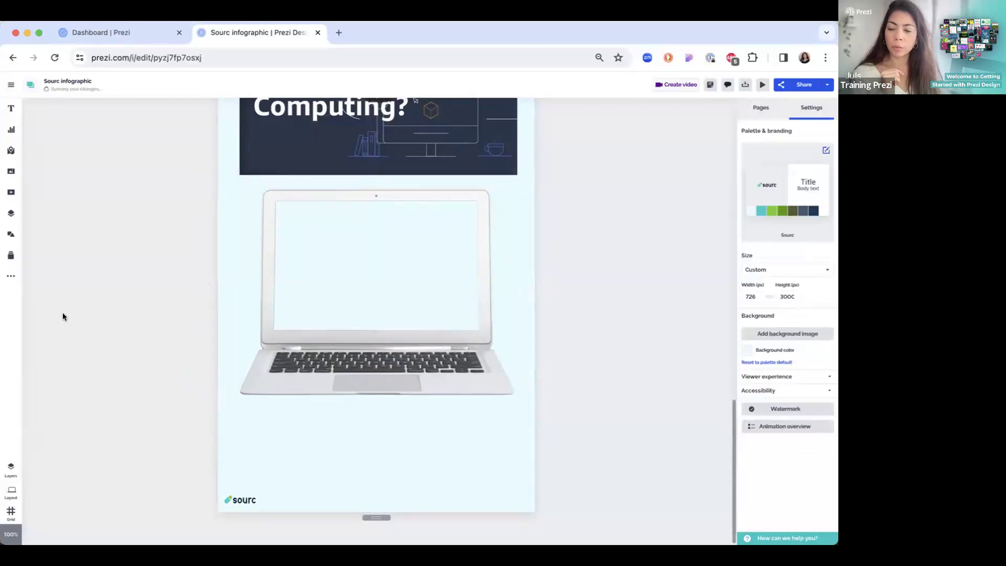
# Start an iFrame integration, and copy the embed code of the Untitled presentation with the Business Planning cover from the Prezi Present dashboard.
pyautogui.click(9, 277)
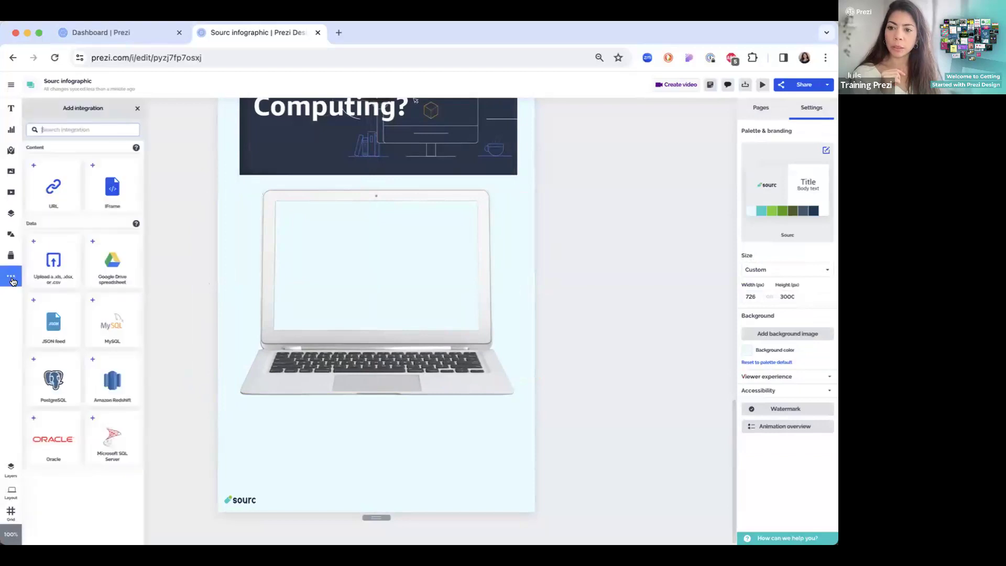
pyautogui.click(121, 197)
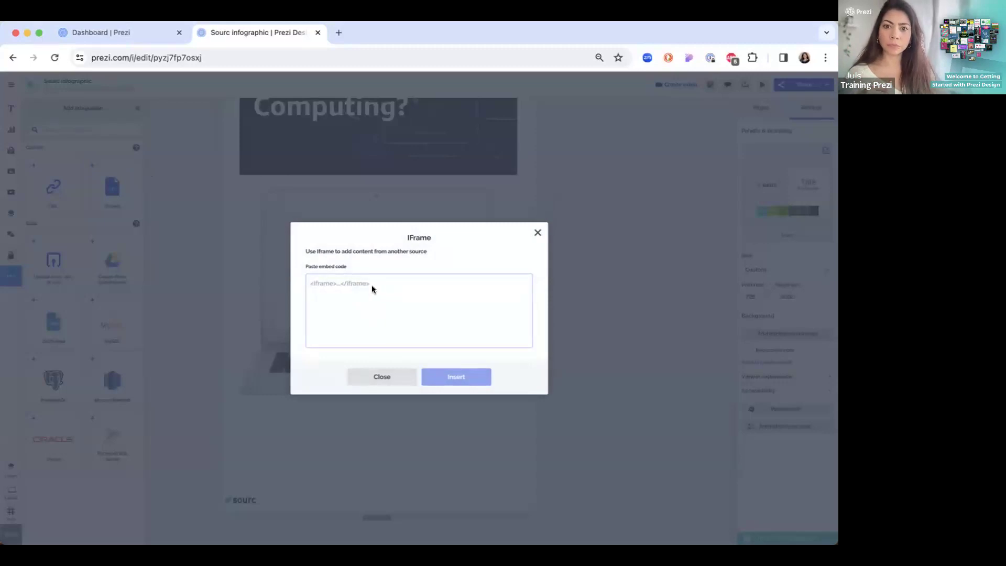
pyautogui.click(101, 35)
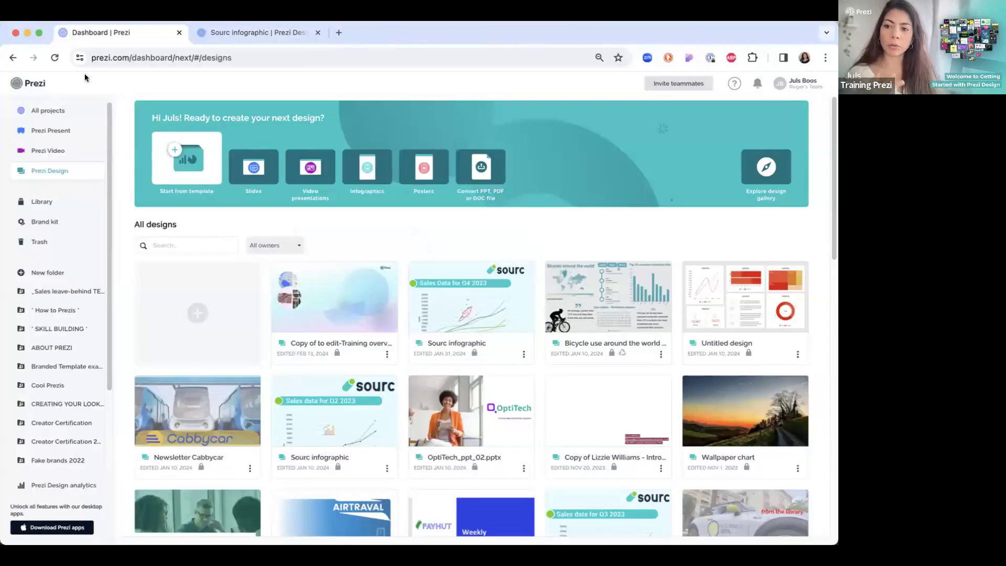
pyautogui.click(57, 134)
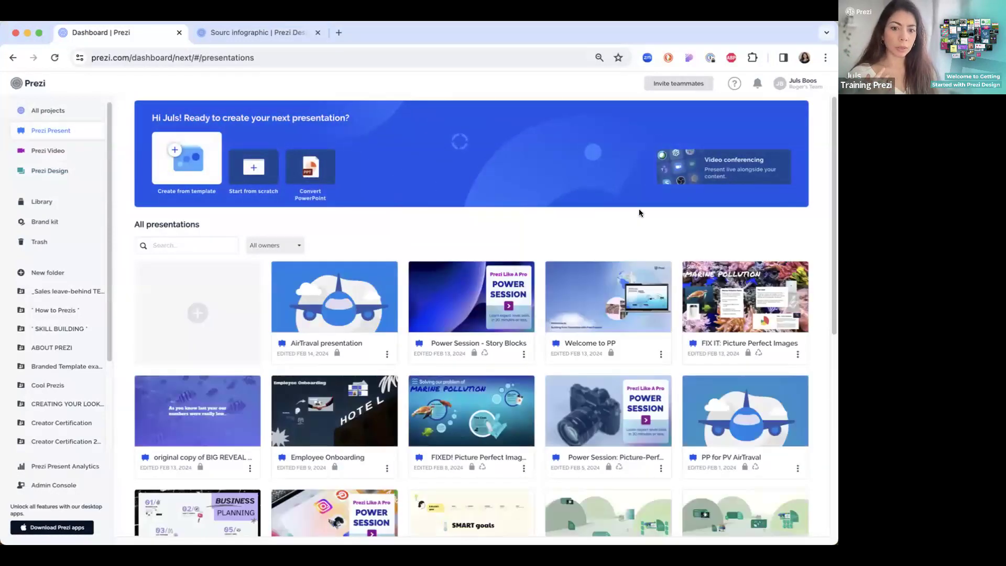
pyautogui.scroll(-4, 639, 208)
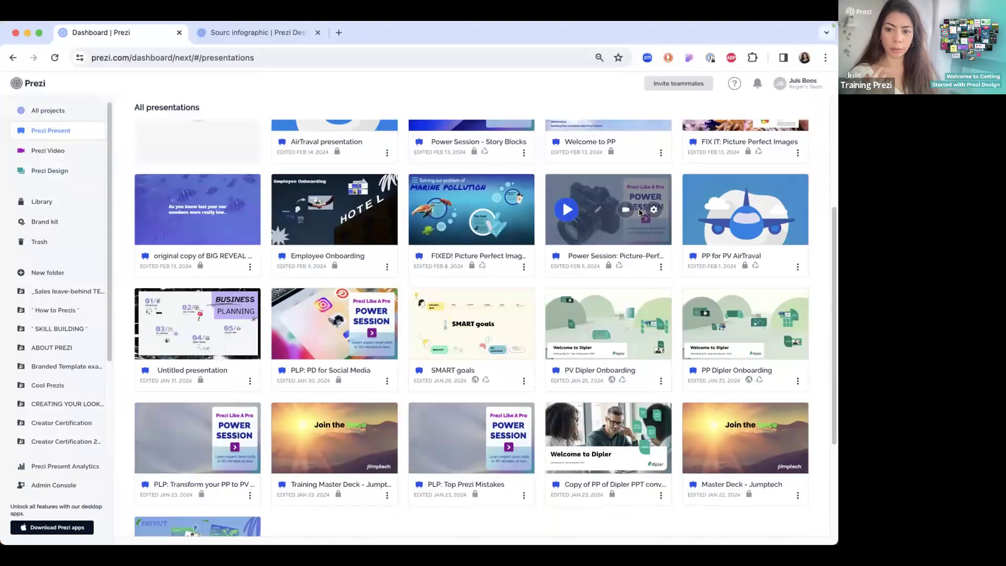
pyautogui.click(248, 382)
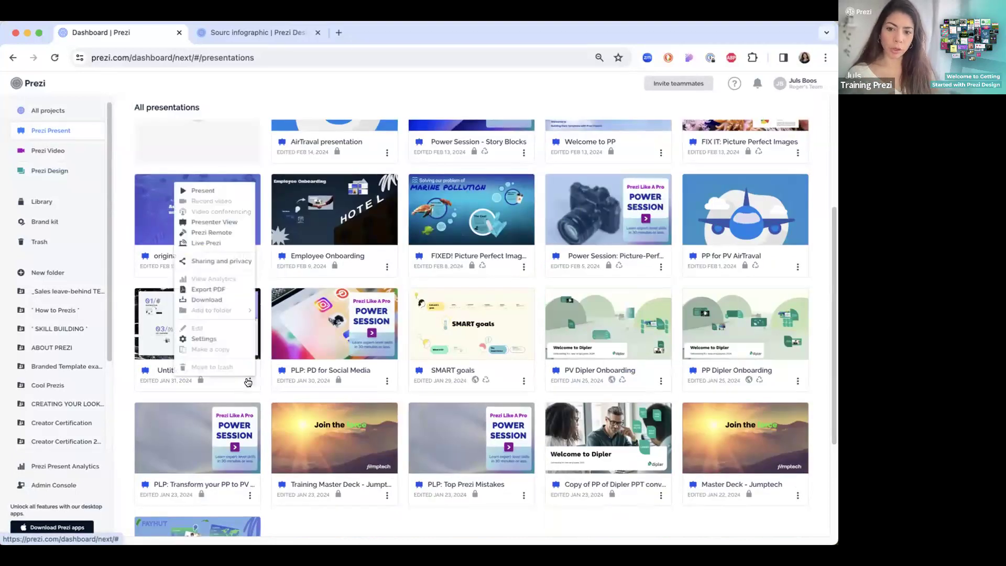
pyautogui.click(214, 261)
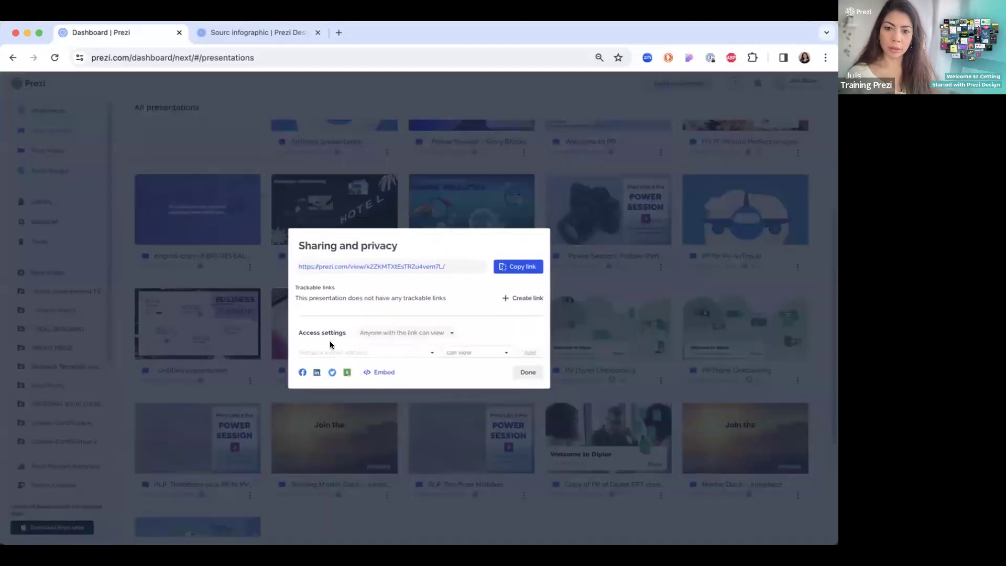
pyautogui.click(380, 437)
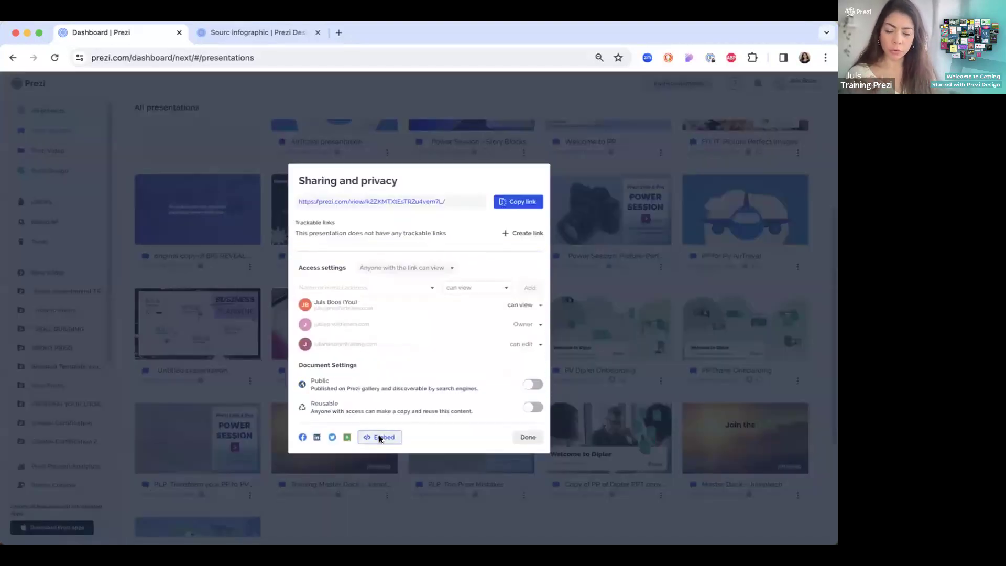
pyautogui.click(382, 437)
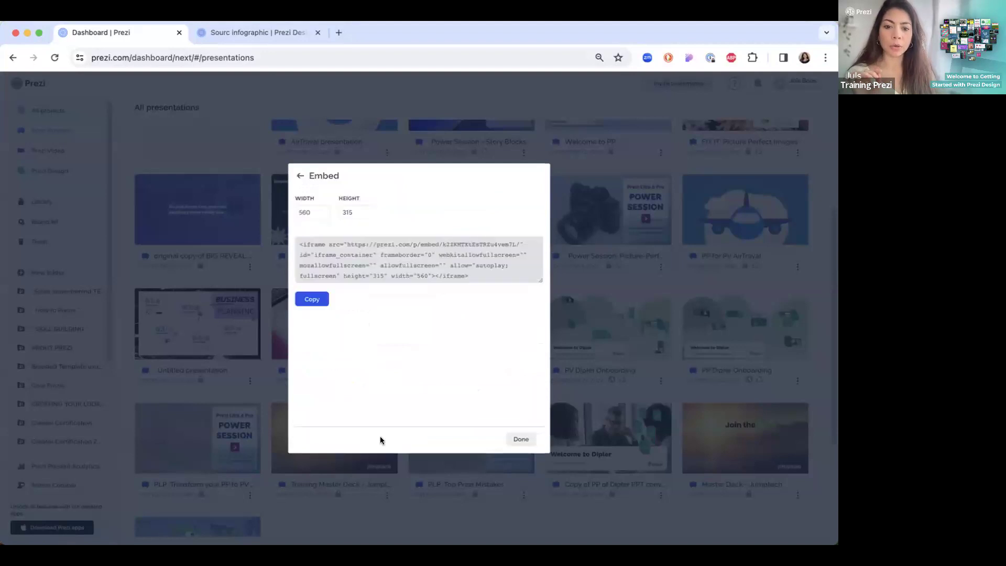
pyautogui.click(311, 361)
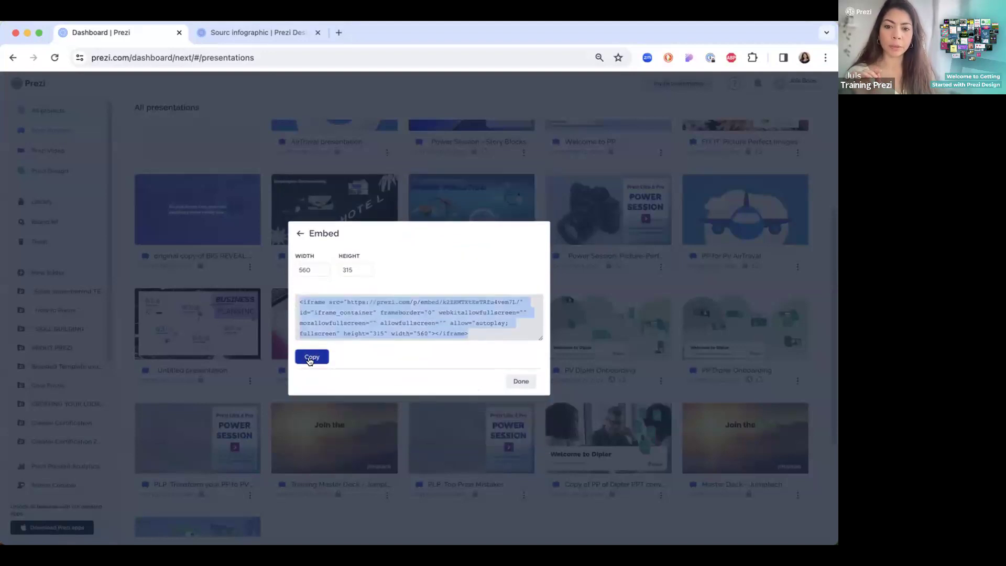
# Insert the copied embed code as an iFrame and fit it over the laptop screen at 473 by 297 px.
pyautogui.click(235, 32)
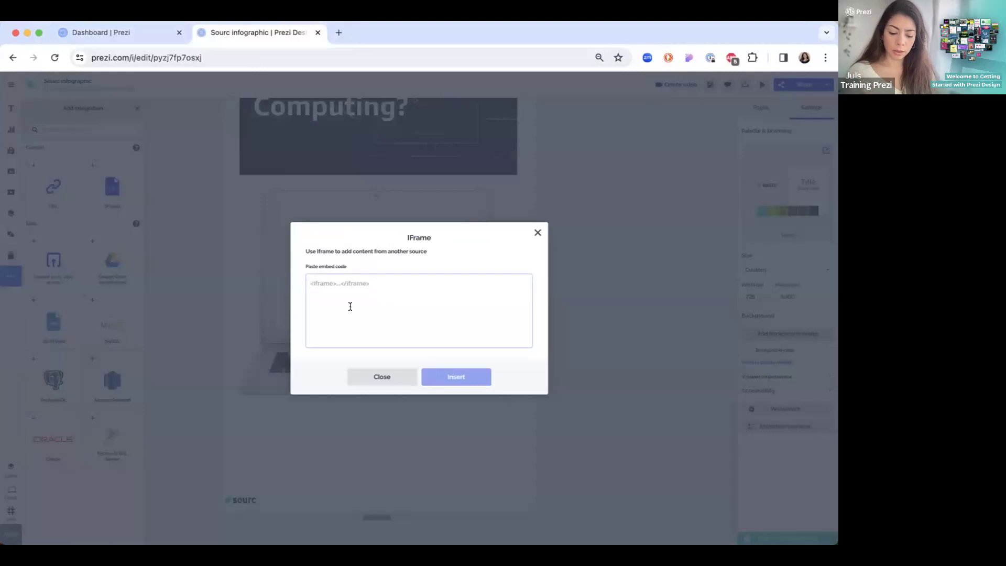
pyautogui.hotkey('ctrl', 'v')
pyautogui.click(448, 376)
pyautogui.moveTo(341, 431); pyautogui.dragTo(366, 227)
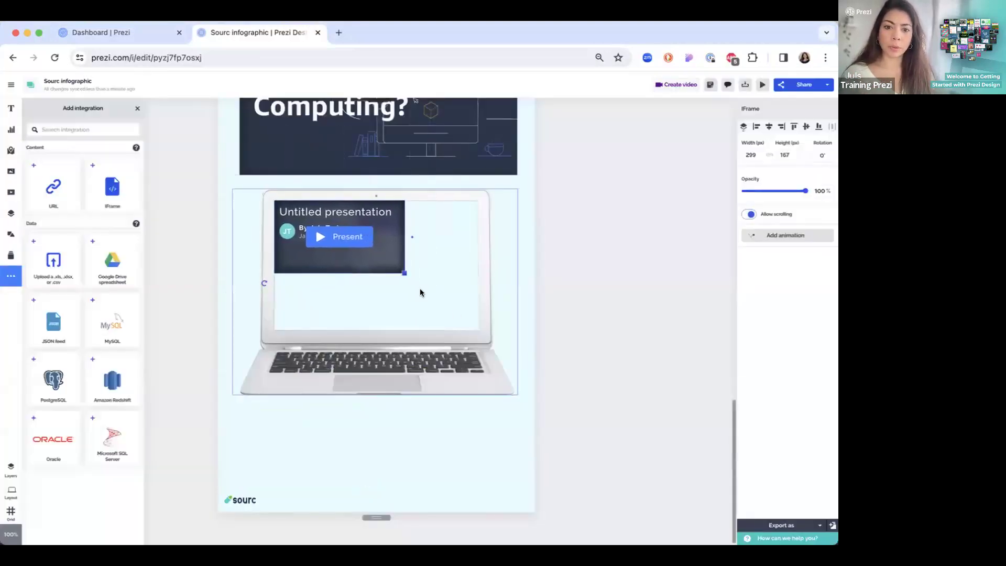
pyautogui.moveTo(404, 273); pyautogui.dragTo(477, 330)
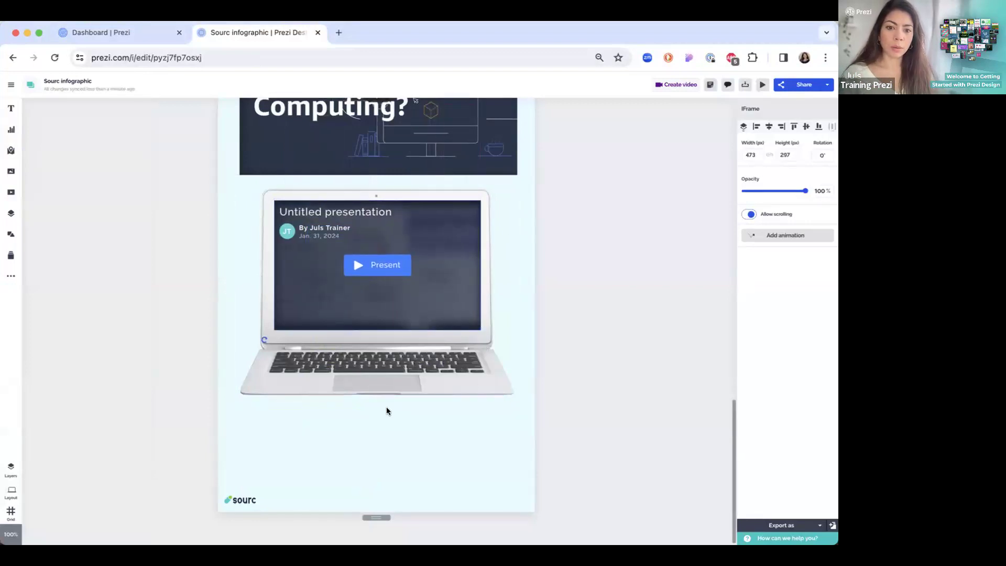
pyautogui.click(544, 271)
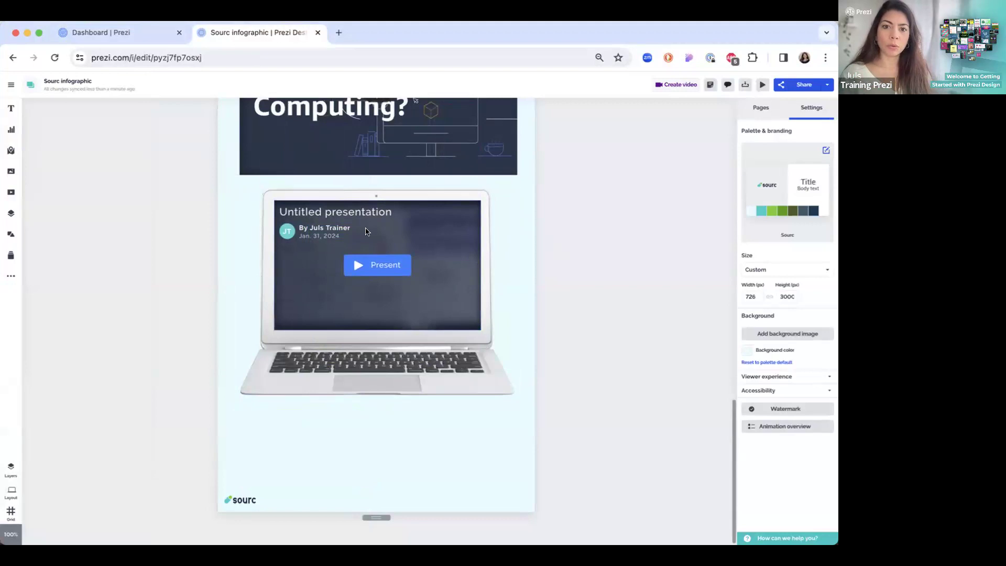
# Preview the infographic, advance through the presentation embedded in the laptop, try its full-screen view and return to editing.
pyautogui.click(756, 86)
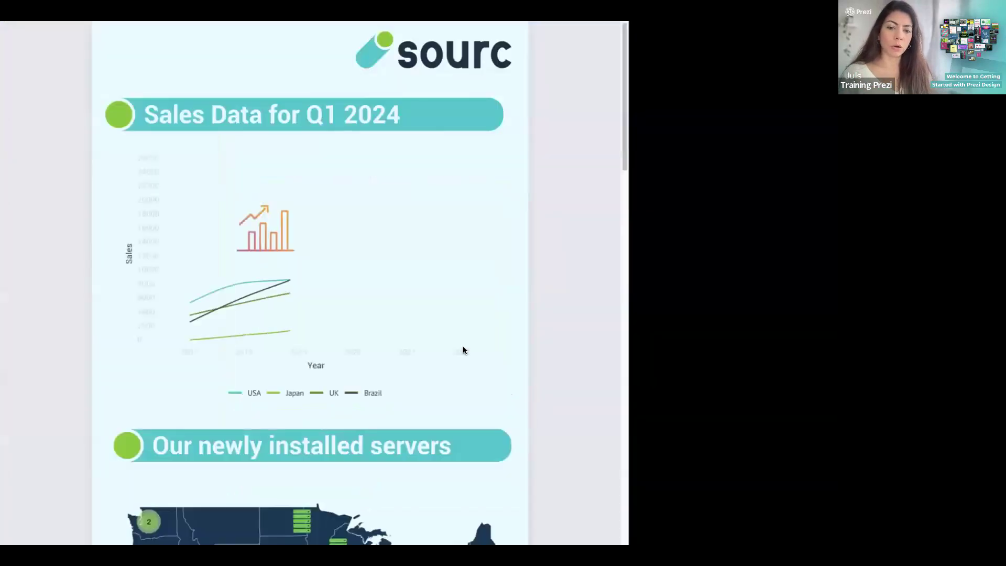
pyautogui.scroll(-10, 465, 345)
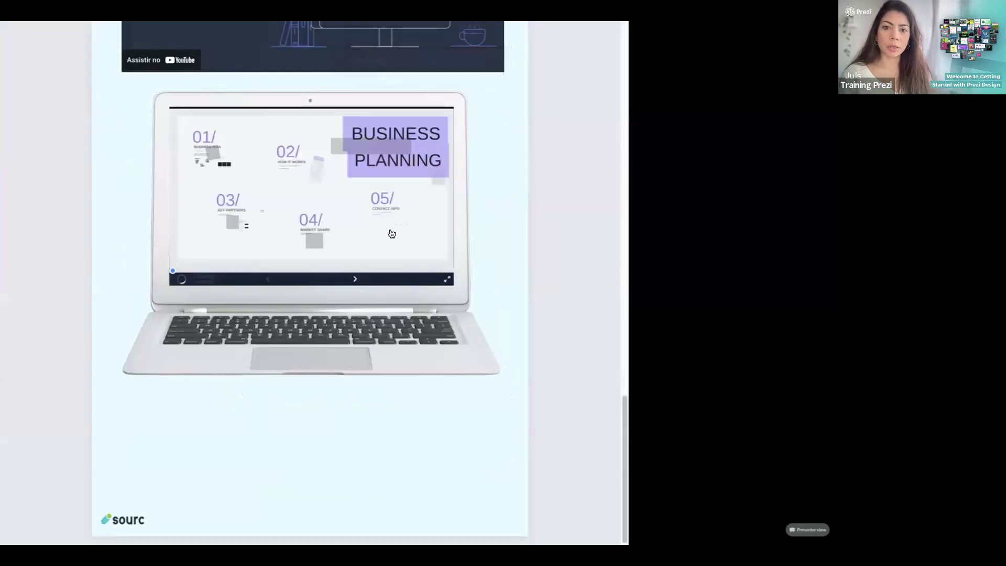
pyautogui.click(352, 280)
pyautogui.click(352, 280)
pyautogui.click(352, 281)
pyautogui.click(352, 281)
pyautogui.click(447, 281)
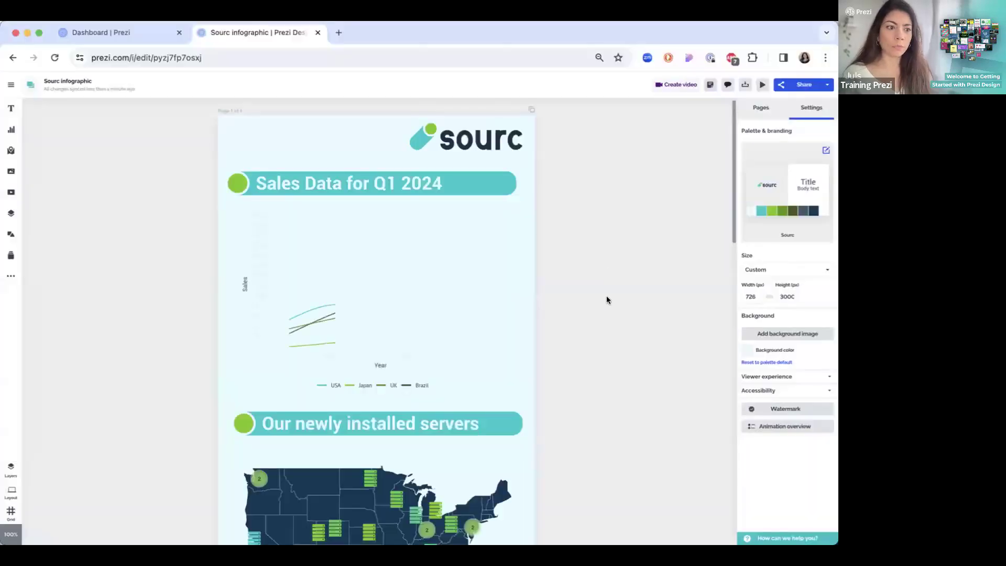
# Add the title "Our new website" below the laptop, enlarged to font size 48 and roughly centered.
pyautogui.scroll(-17, 607, 300)
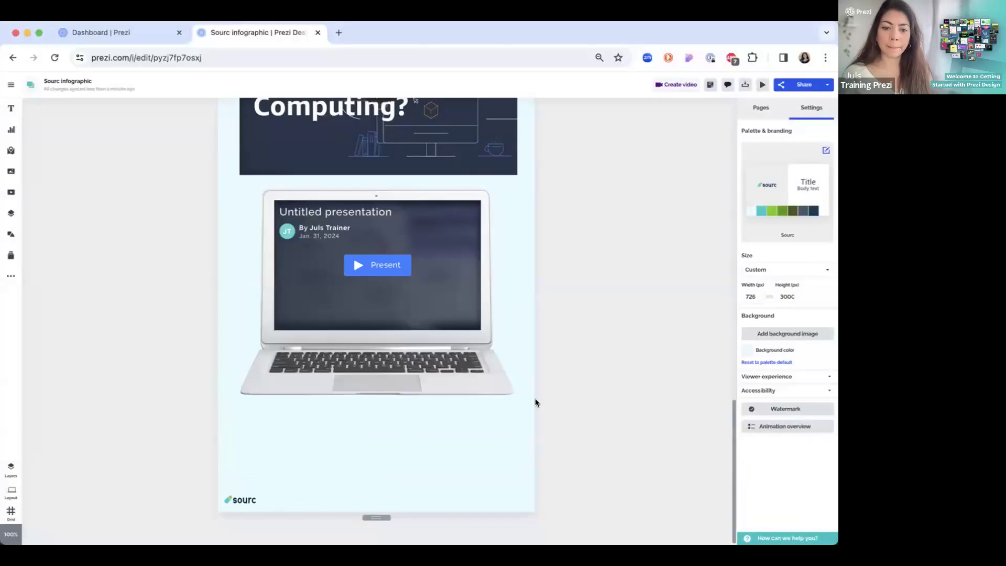
pyautogui.click(11, 276)
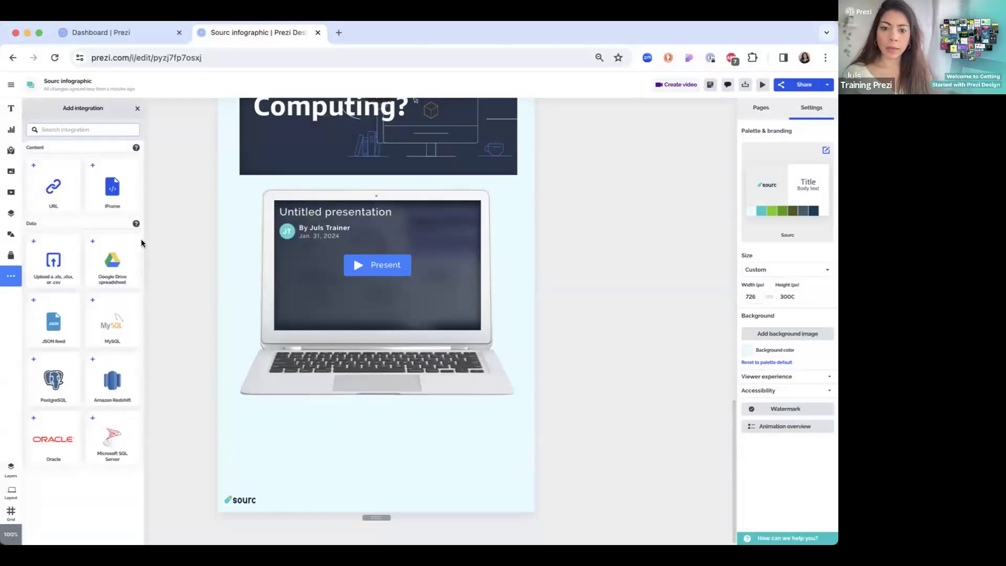
pyautogui.click(256, 287)
pyautogui.click(11, 108)
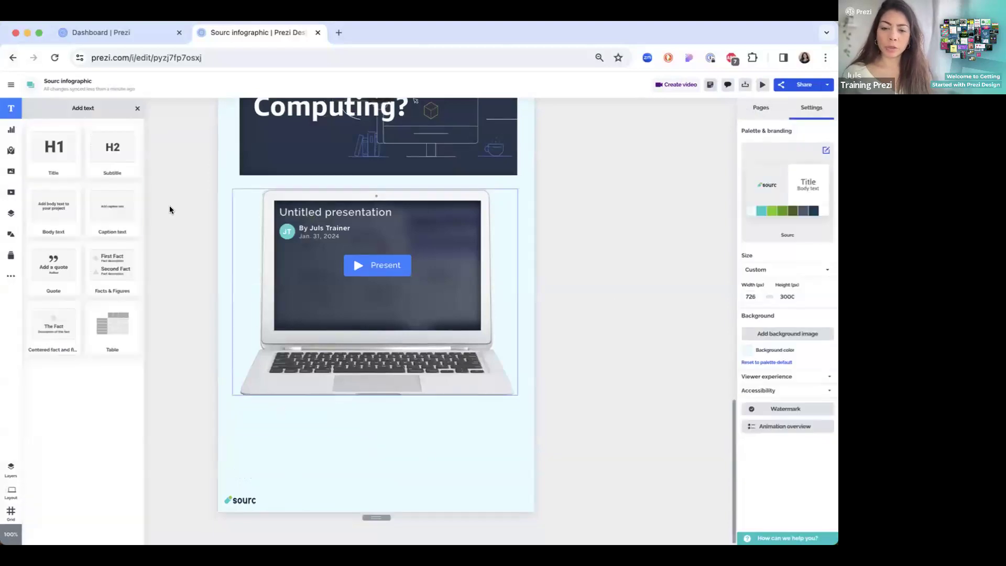
pyautogui.moveTo(54, 147); pyautogui.dragTo(353, 426)
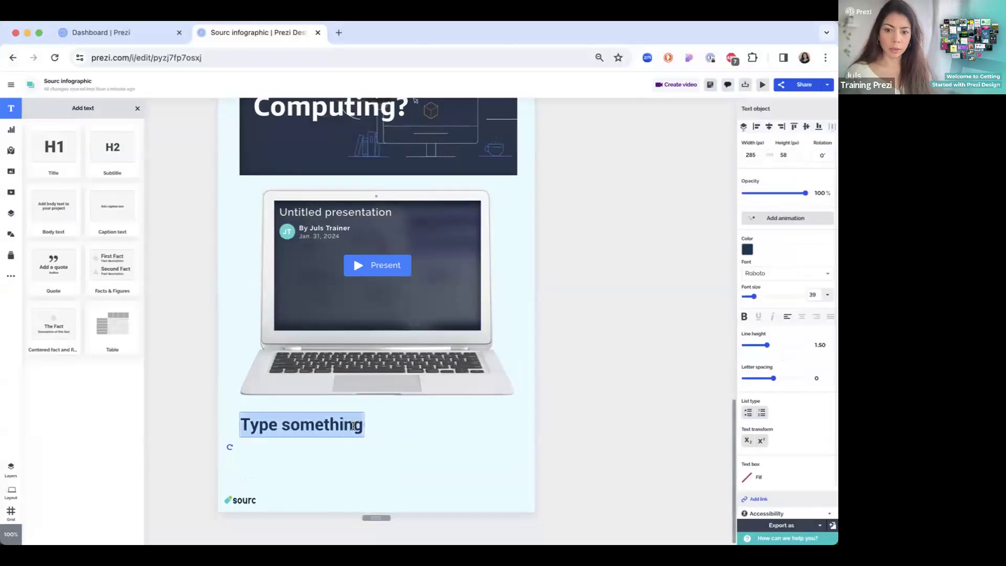
pyautogui.write('Our new website')
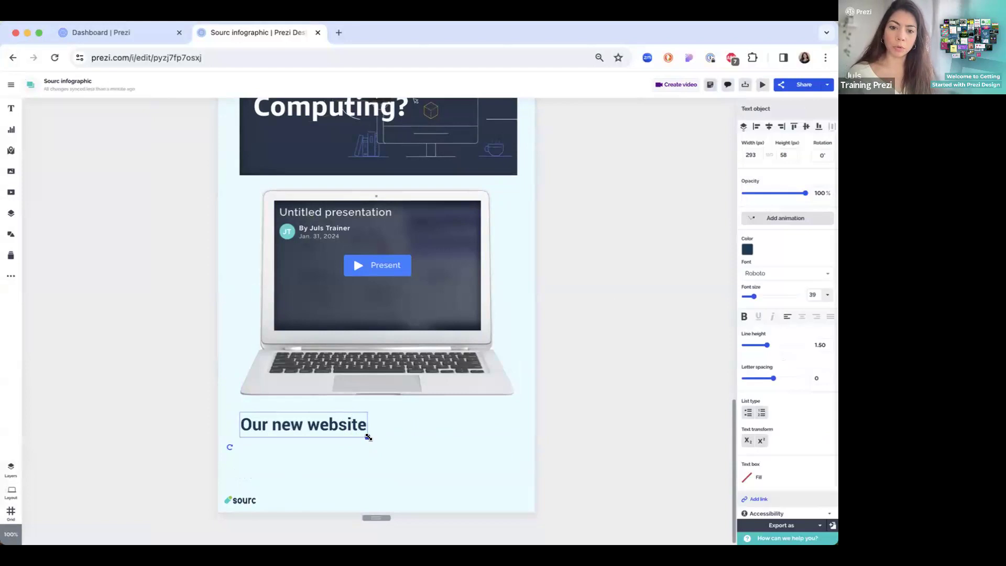
pyautogui.moveTo(367, 437); pyautogui.dragTo(417, 436)
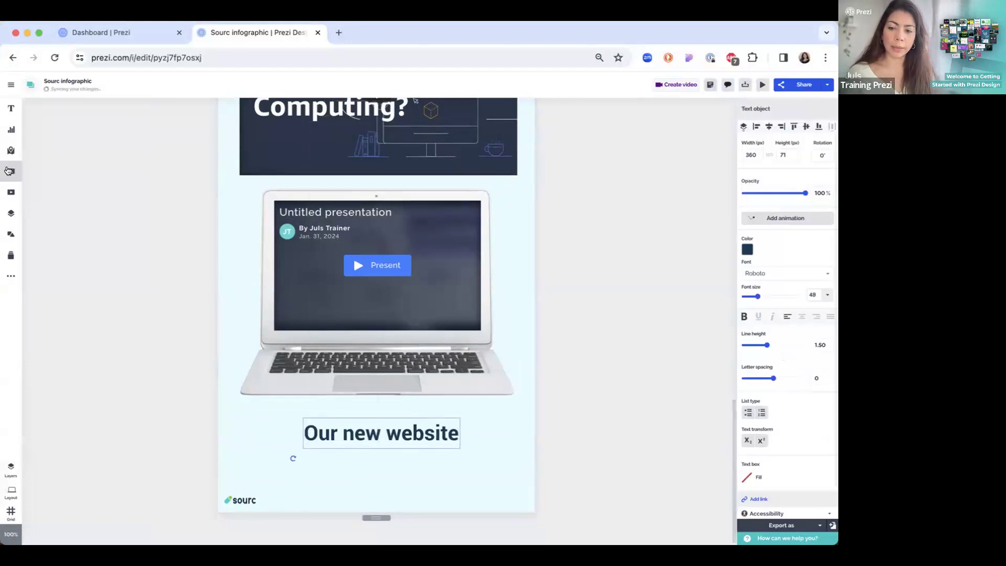
# Find a chain link icon with the search "hyperlink" and place it directly before the "Our new website" title at 73 px.
pyautogui.click(11, 171)
pyautogui.click(52, 202)
pyautogui.write('hyperlink')
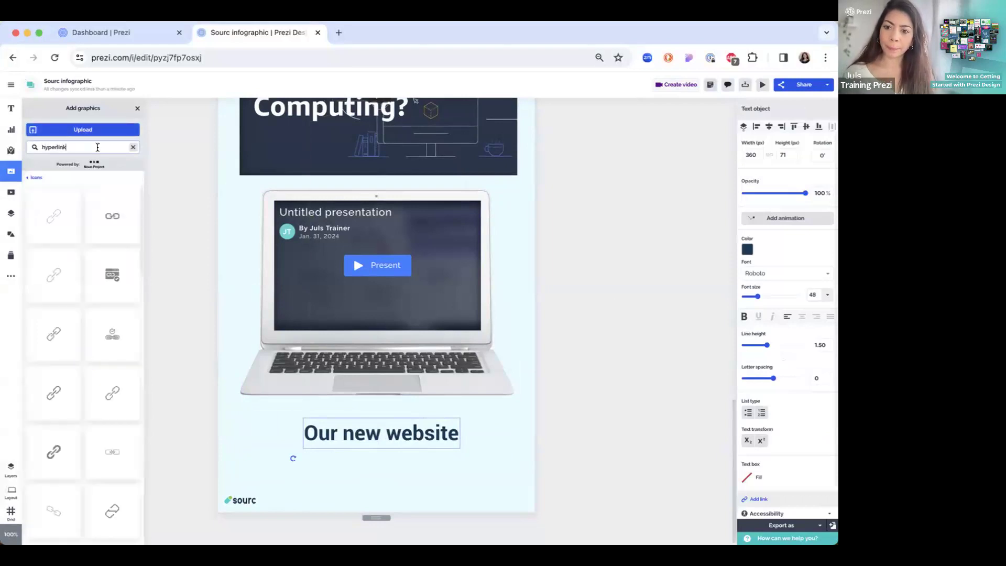
pyautogui.moveTo(54, 393); pyautogui.dragTo(314, 426)
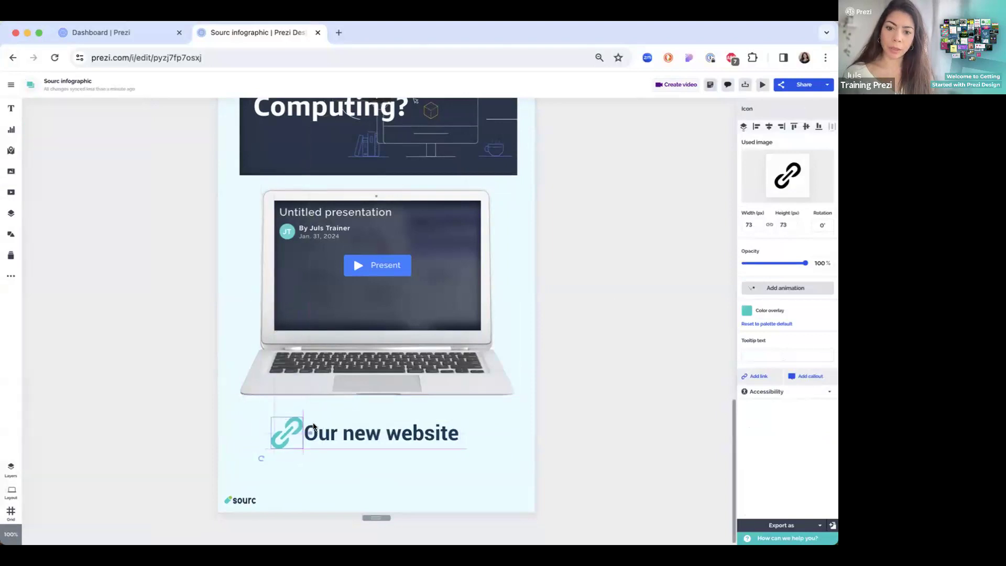
# Turn the "Our new website" title below the laptop into a link to the website's URL.
pyautogui.click(368, 429)
pyautogui.rightClick(368, 431)
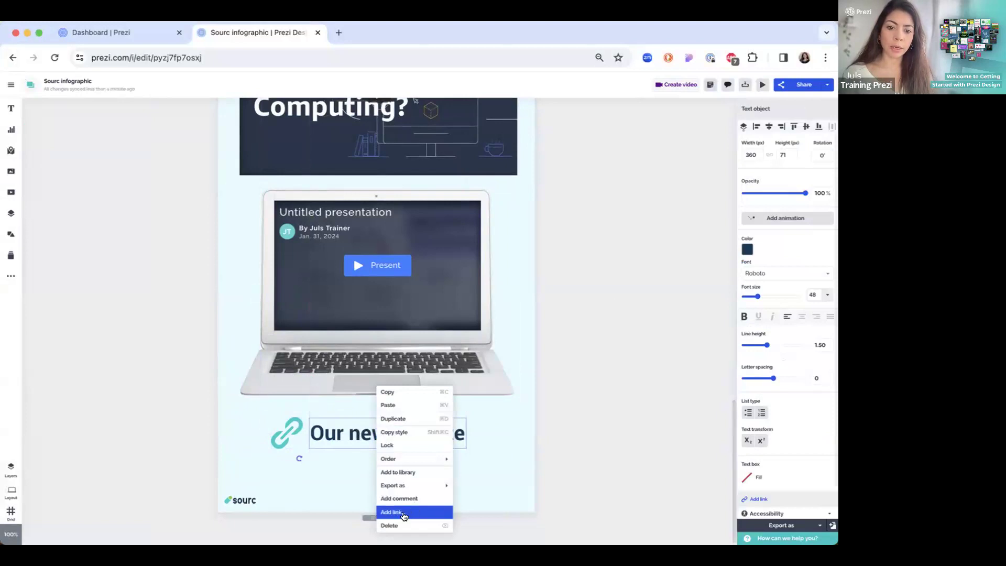
pyautogui.click(403, 511)
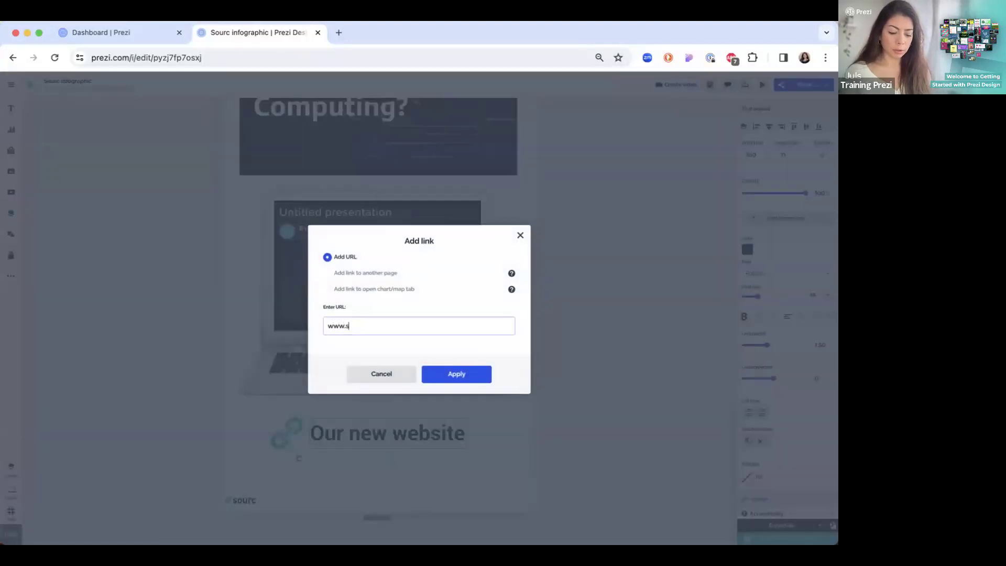
pyautogui.click(475, 385)
pyautogui.click(489, 418)
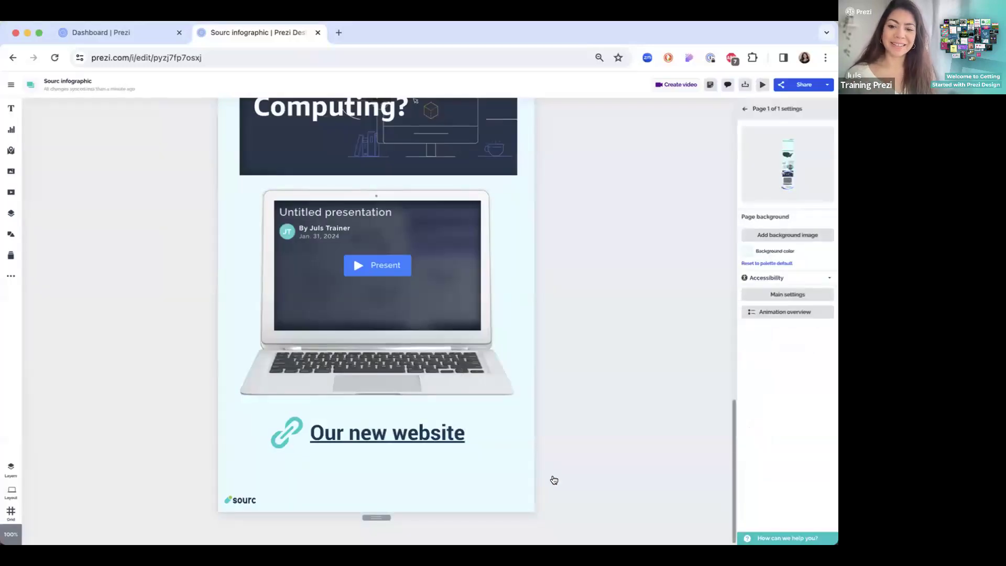
# Shorten the infographic page from its lower edge to a height of about 2953 px, reducing the empty space below the website title.
pyautogui.moveTo(376, 518); pyautogui.dragTo(375, 494)
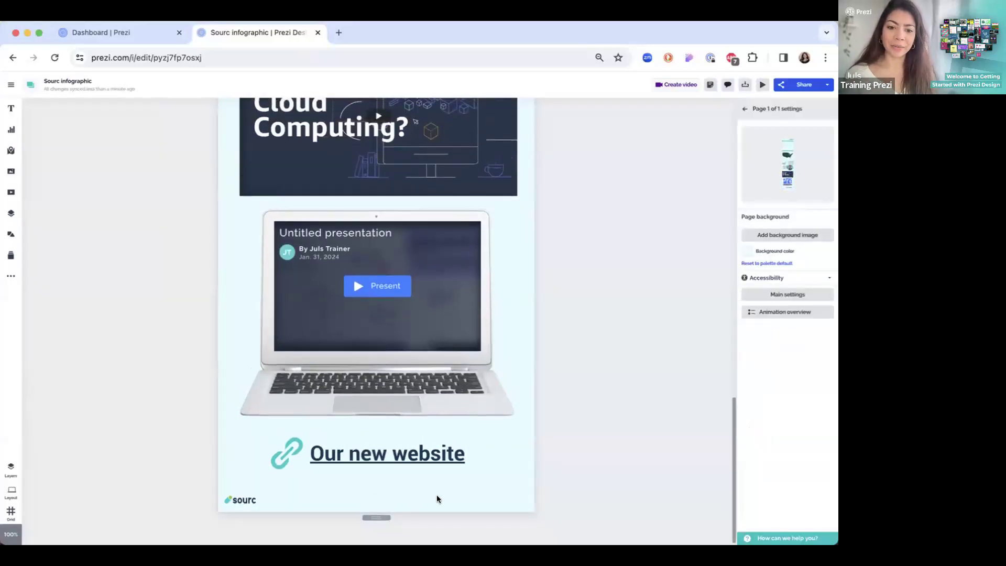
pyautogui.click(566, 367)
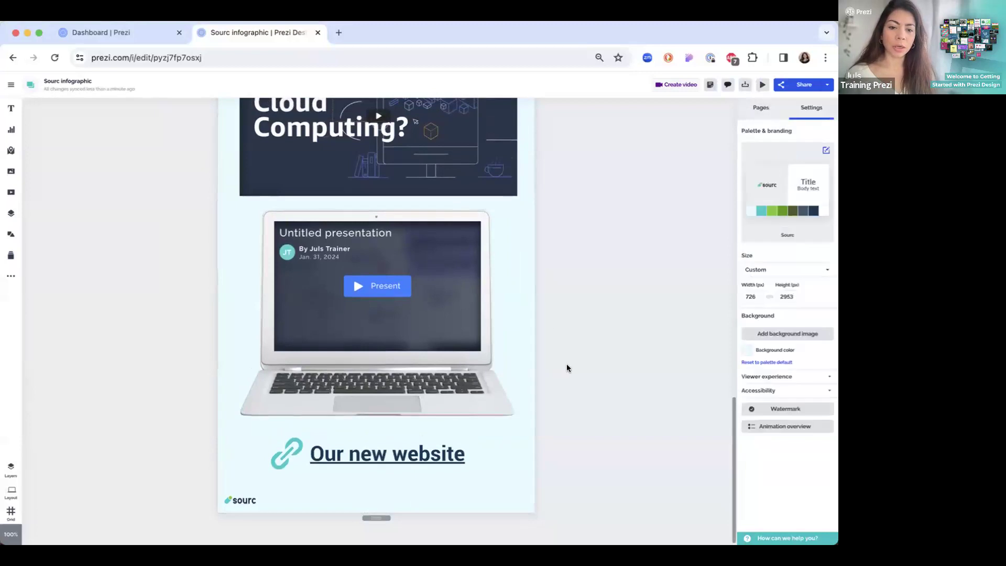
# Present the infographic in full screen from its beginning and zoom into the Midwest server cluster on the "Our newly installed servers" map.
pyautogui.scroll(15, 556, 293)
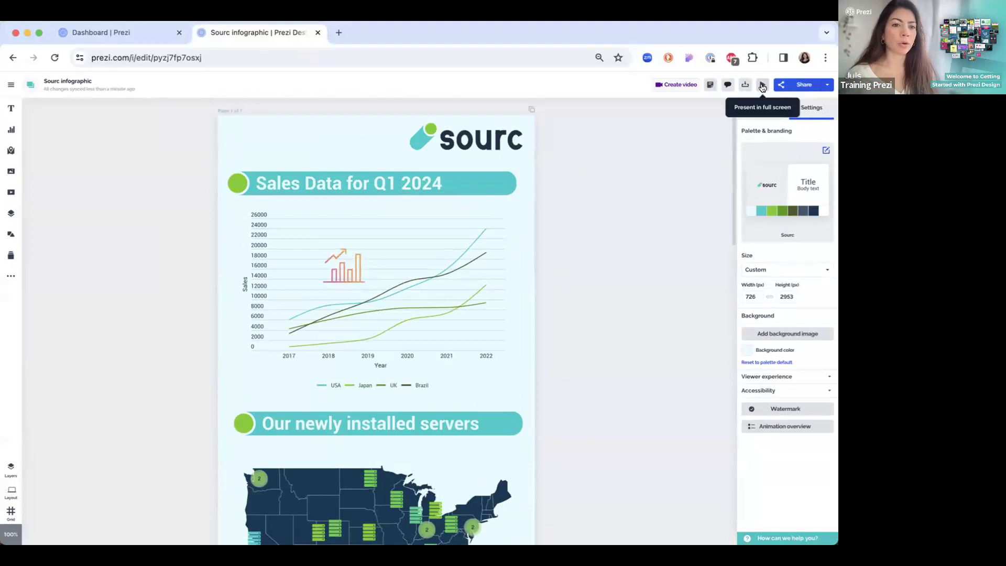
pyautogui.click(762, 86)
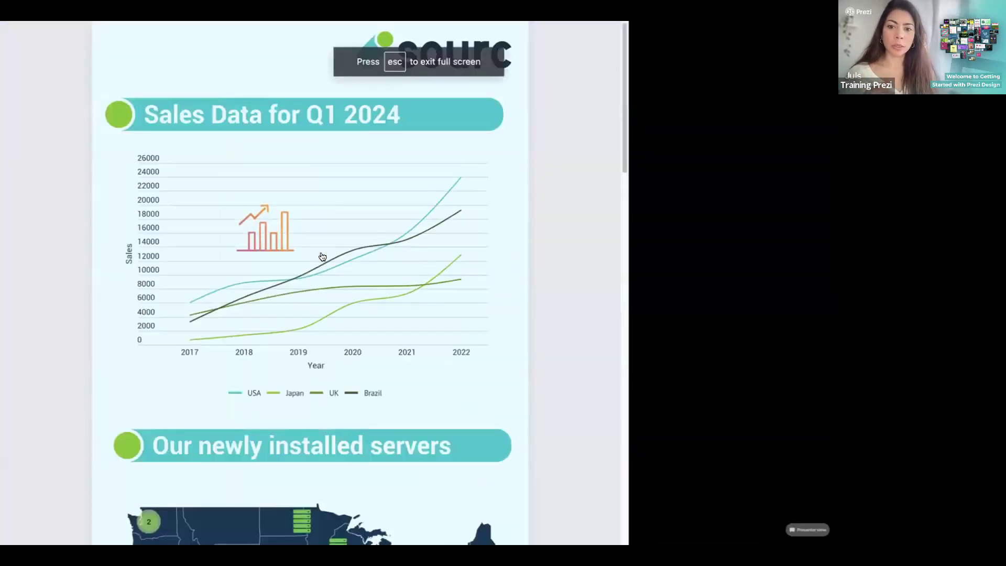
pyautogui.moveTo(416, 227)
pyautogui.scroll(-4, 435, 239)
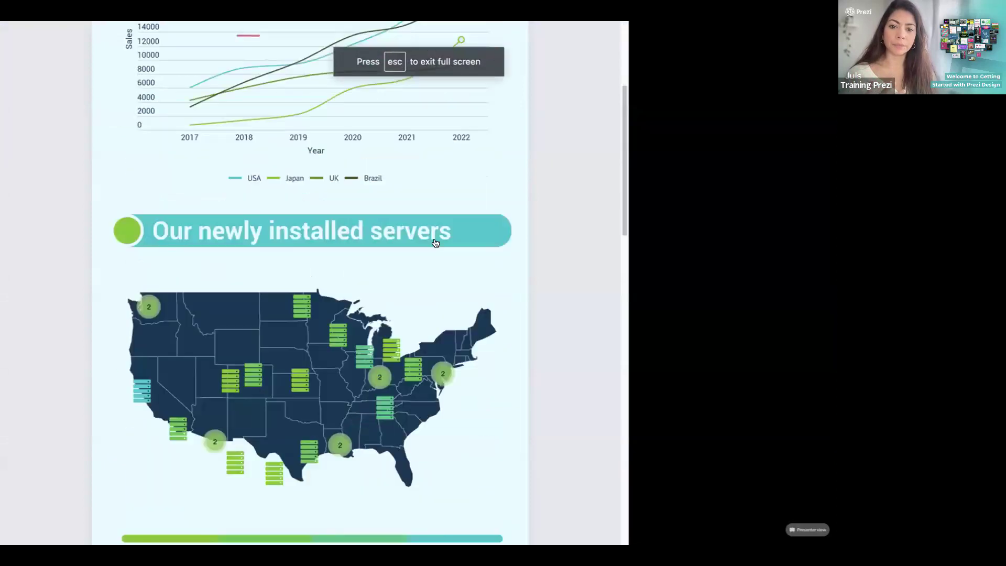
pyautogui.click(375, 374)
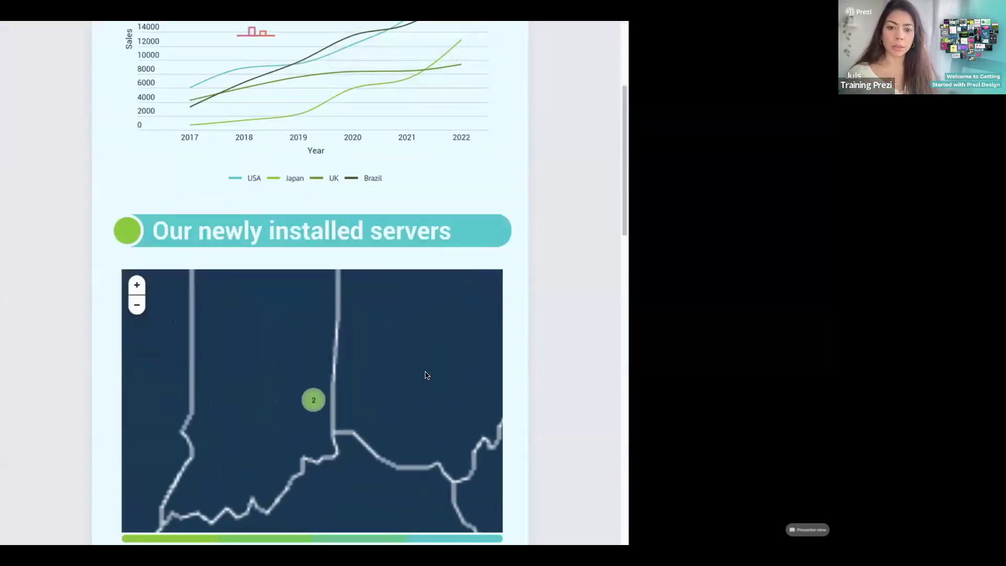